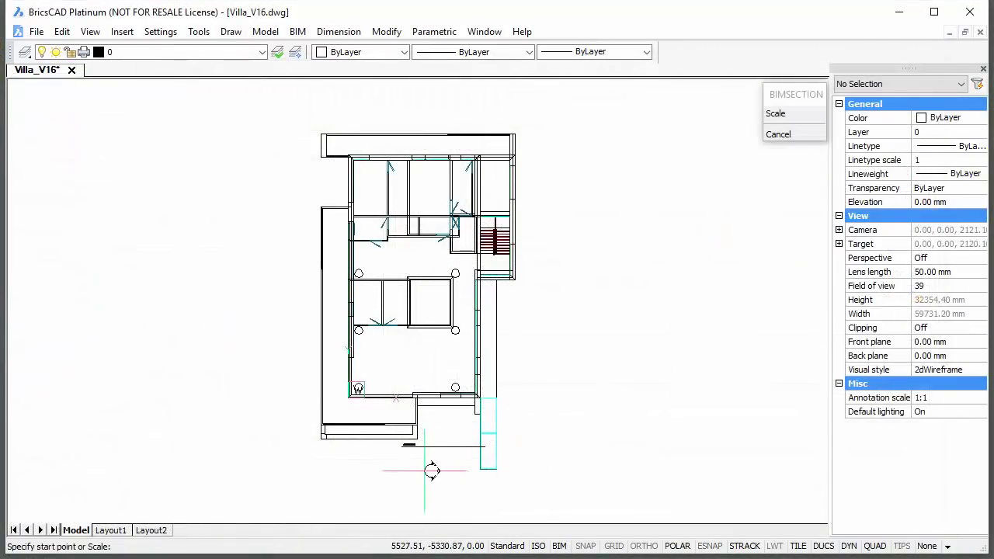
Draw a vertical section line from below to above the villa plan and select it
left_click(419, 464)
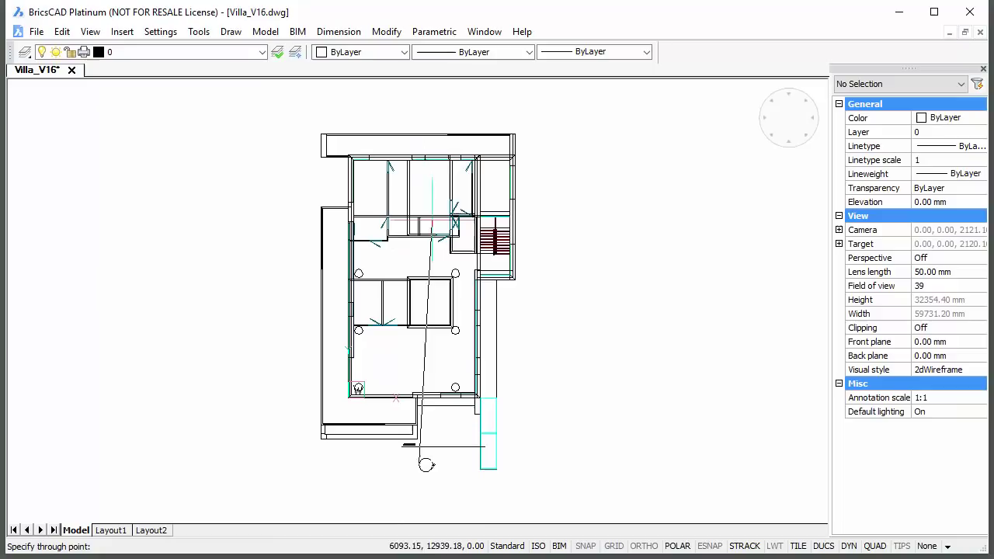
left_click(419, 114)
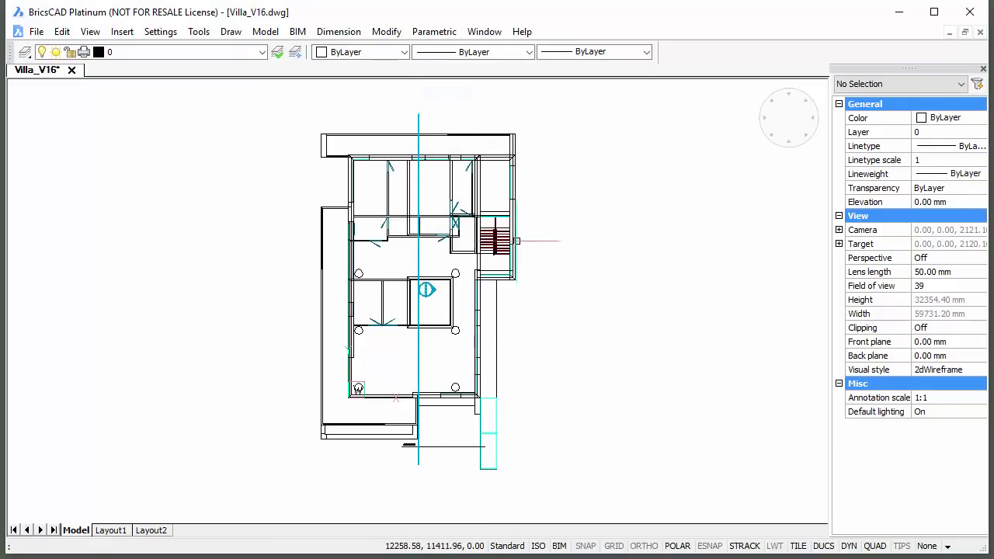
left_click(421, 124)
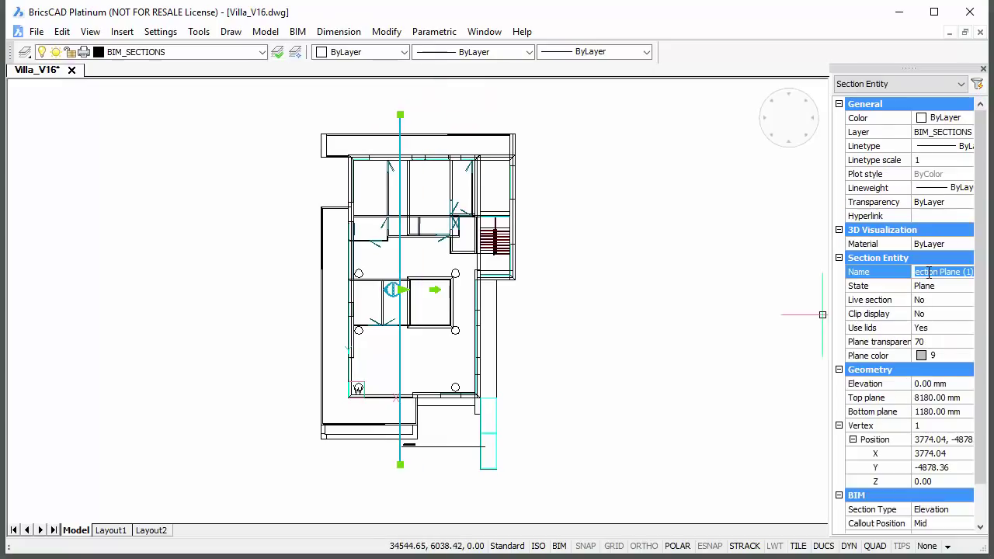
Name the section Section 1, set its type to Section and callout position to StartEnd
left_click(929, 272)
type("S")
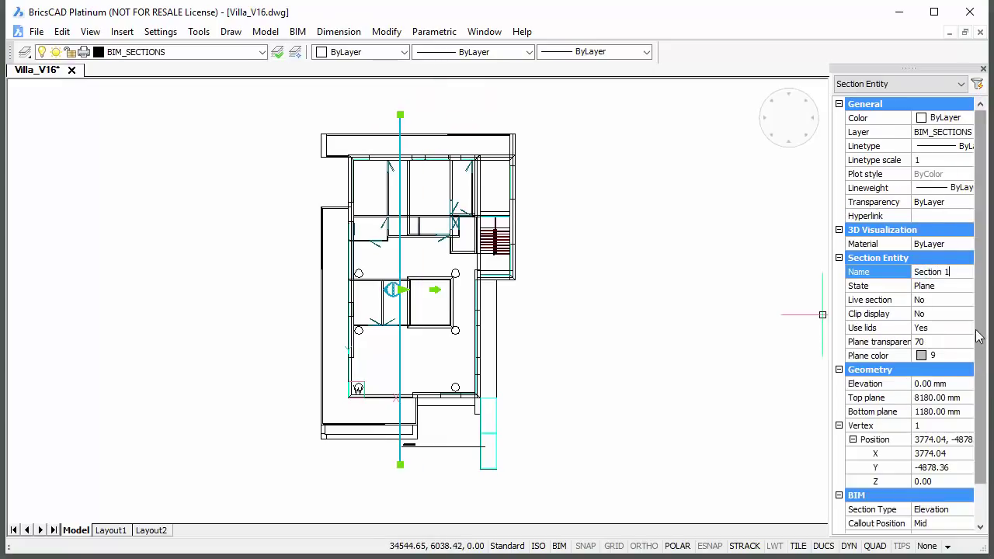
scroll(979, 311, "down", 1)
left_click(943, 467)
left_click(932, 494)
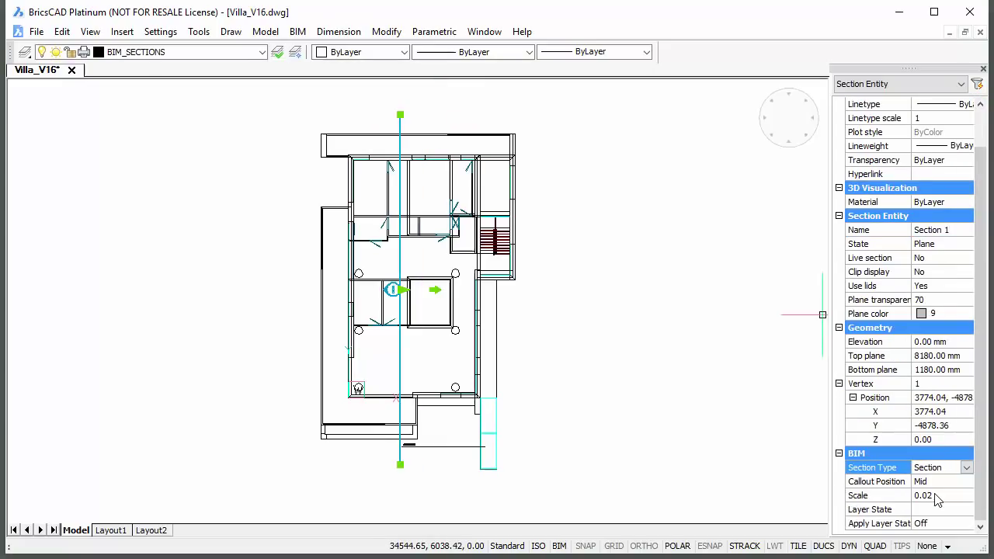
left_click(936, 482)
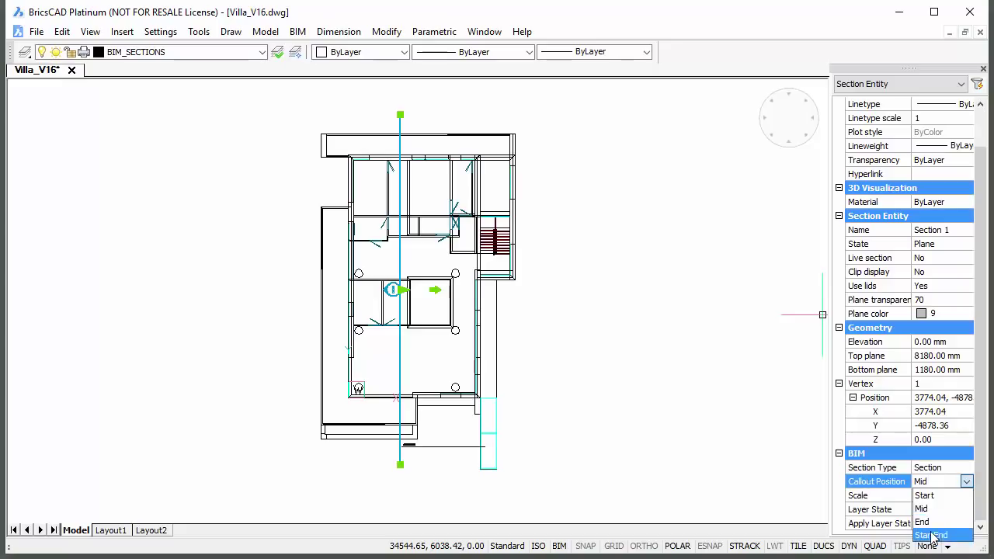
left_click(931, 535)
Set Section 1's destination file to Sections in the section plane settings
double_click(400, 288)
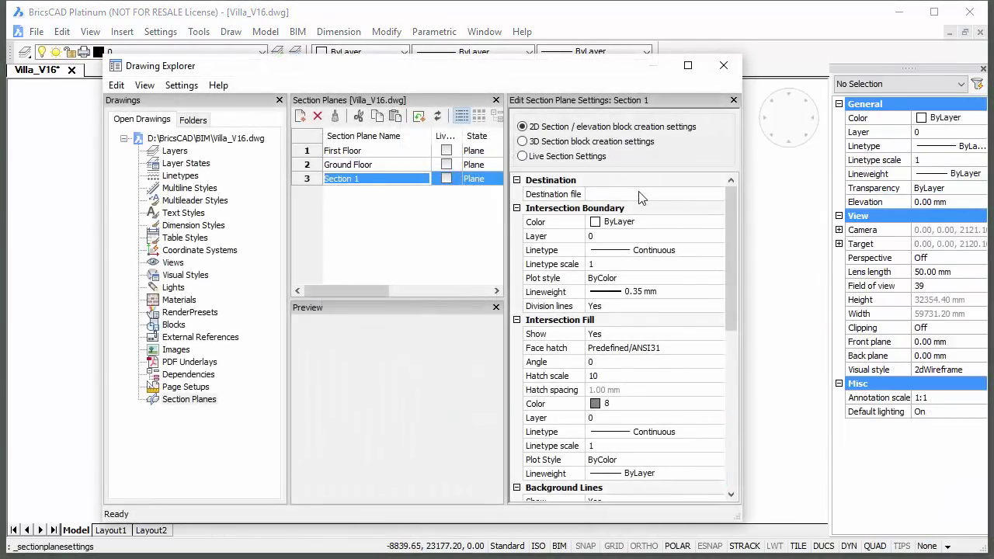
left_click(641, 194)
type("Sect")
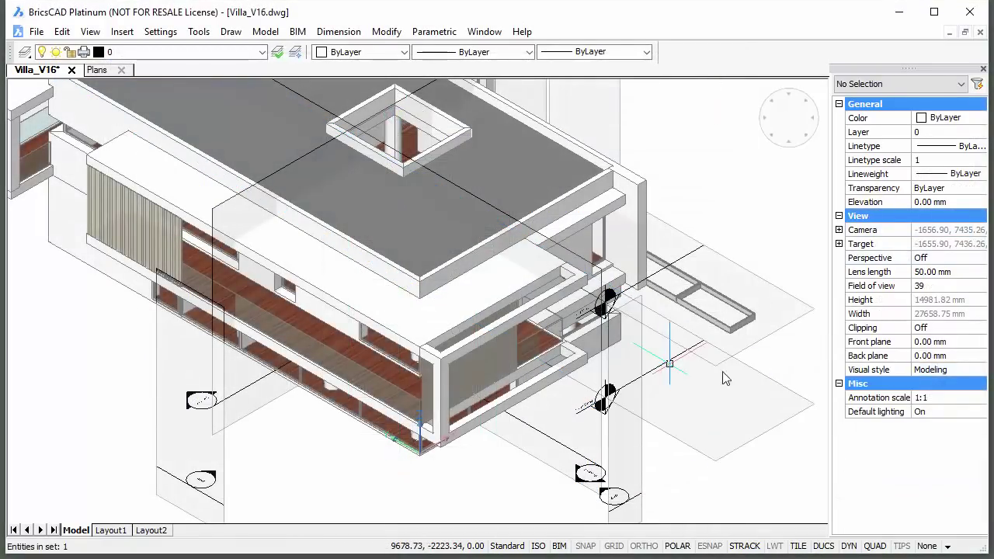
Place the floor plan on the left side of the Plans sheet
left_click(672, 371)
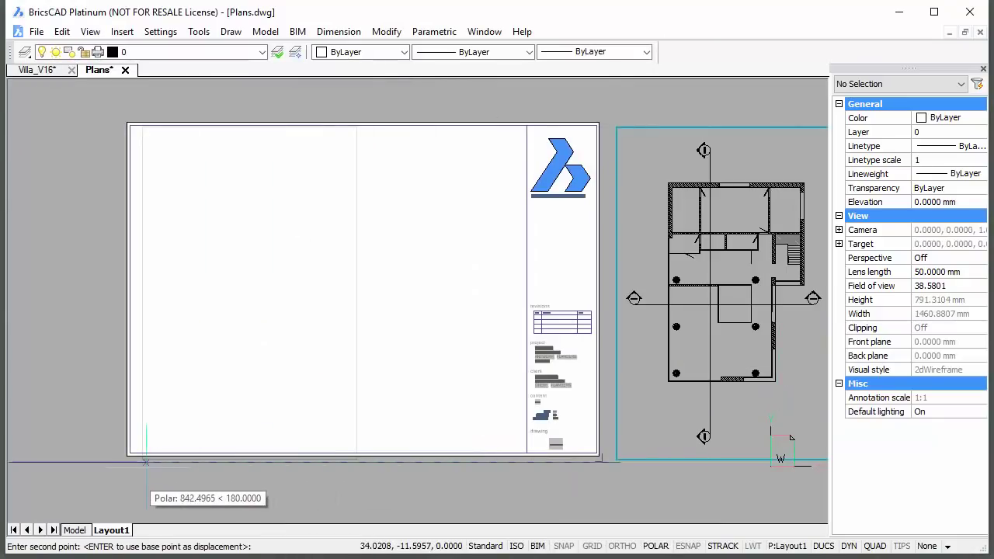
left_click(142, 463)
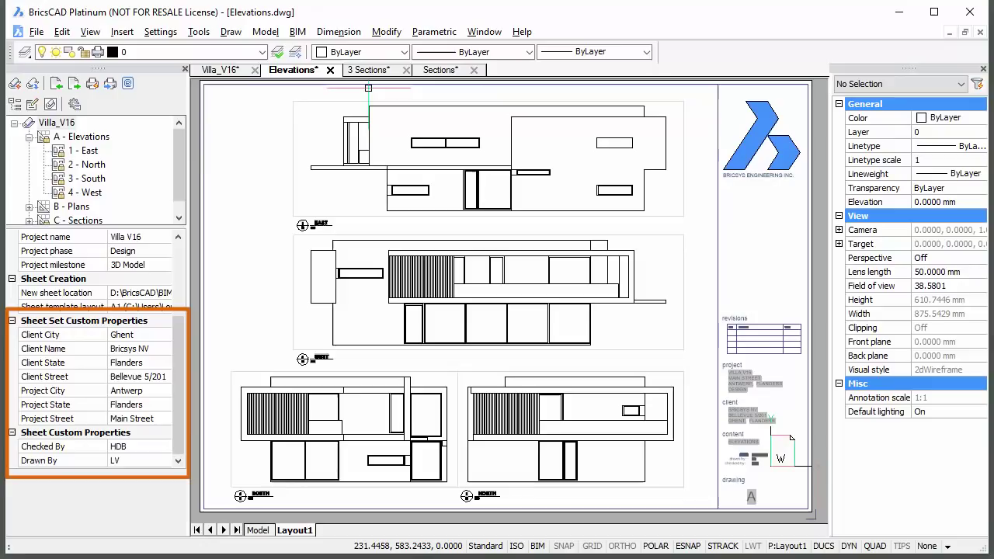
scroll(804, 452, "up", 5)
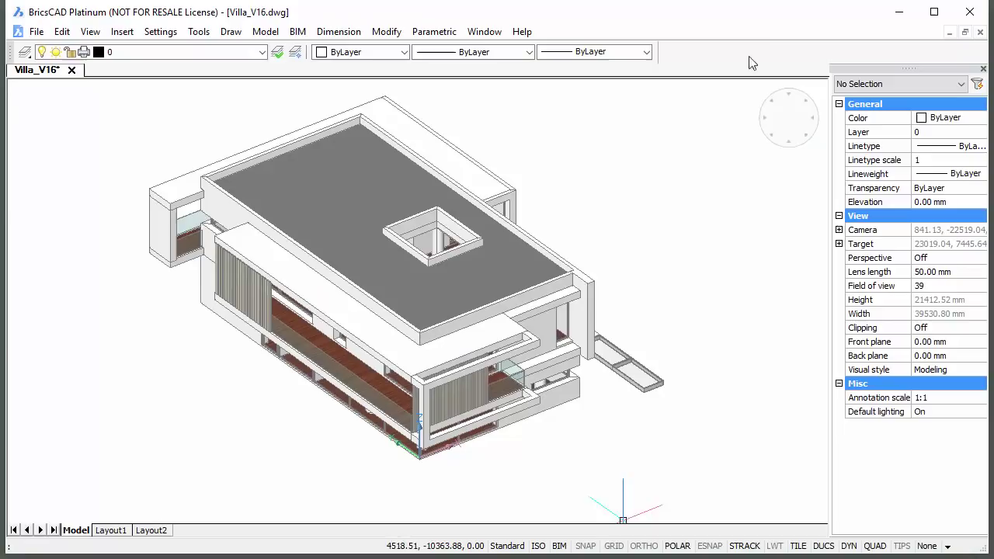
Set the Quad to Show on Right click, then start Define BIM Section from it
right_click(873, 547)
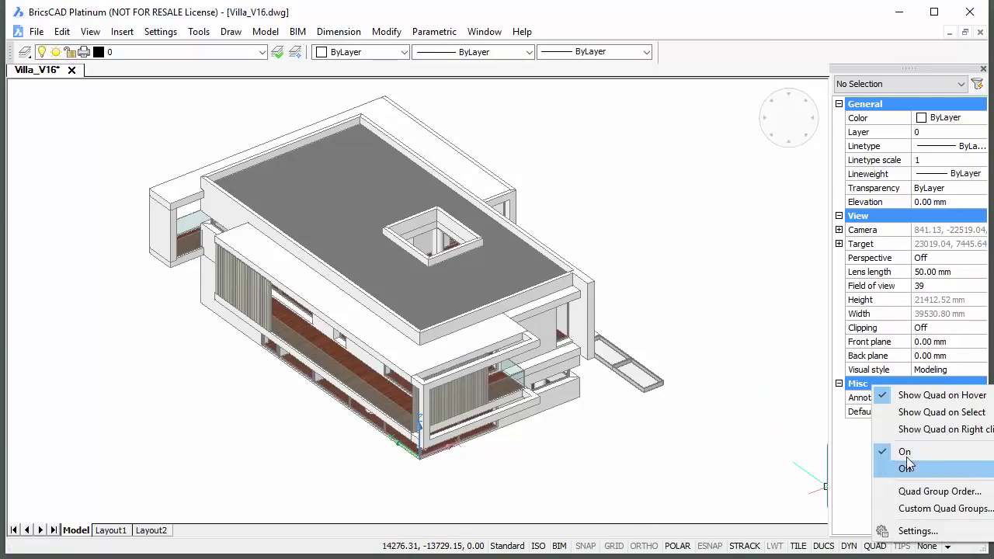
left_click(918, 428)
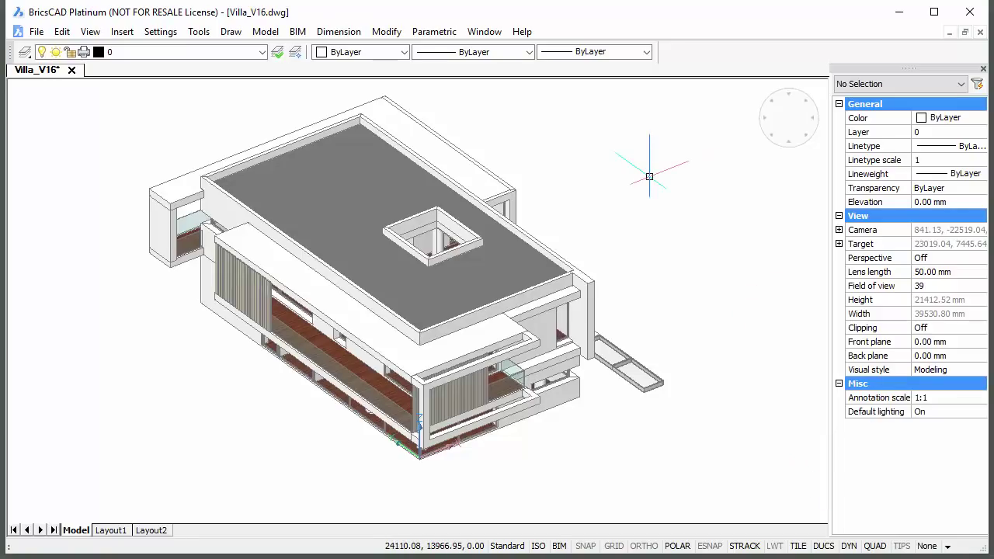
right_click(648, 176)
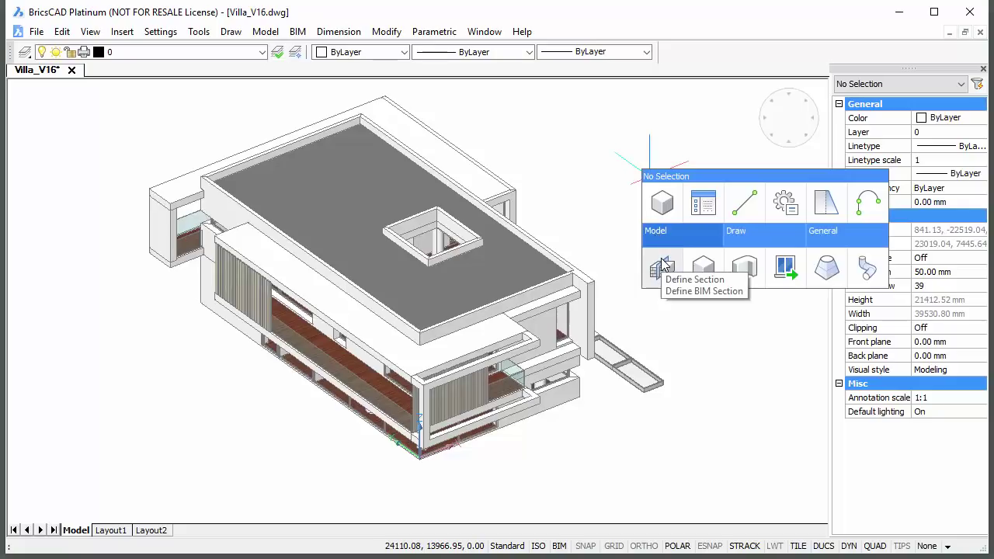
left_click(661, 265)
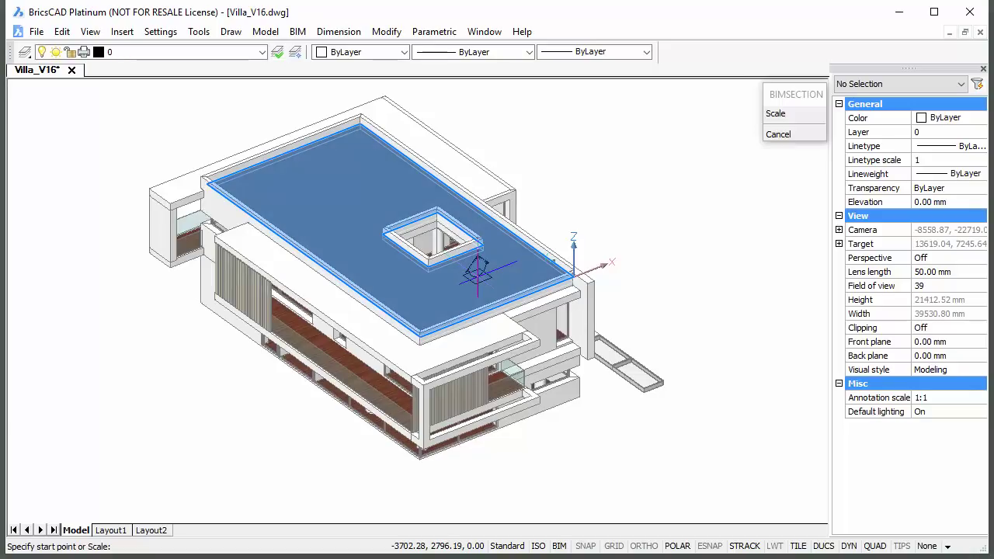
Create the plan section plane from the roof corner along X, then select it
left_click(547, 318)
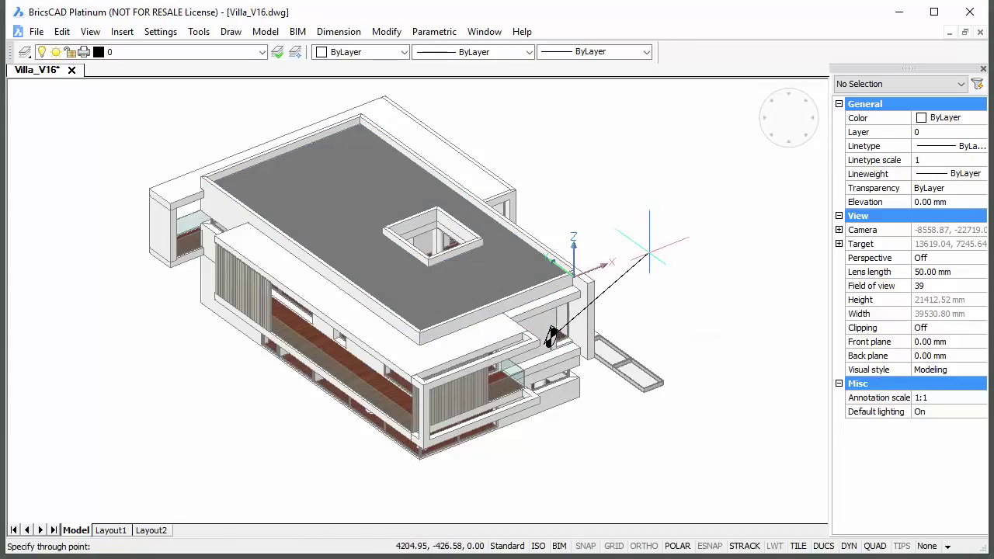
left_click(629, 308)
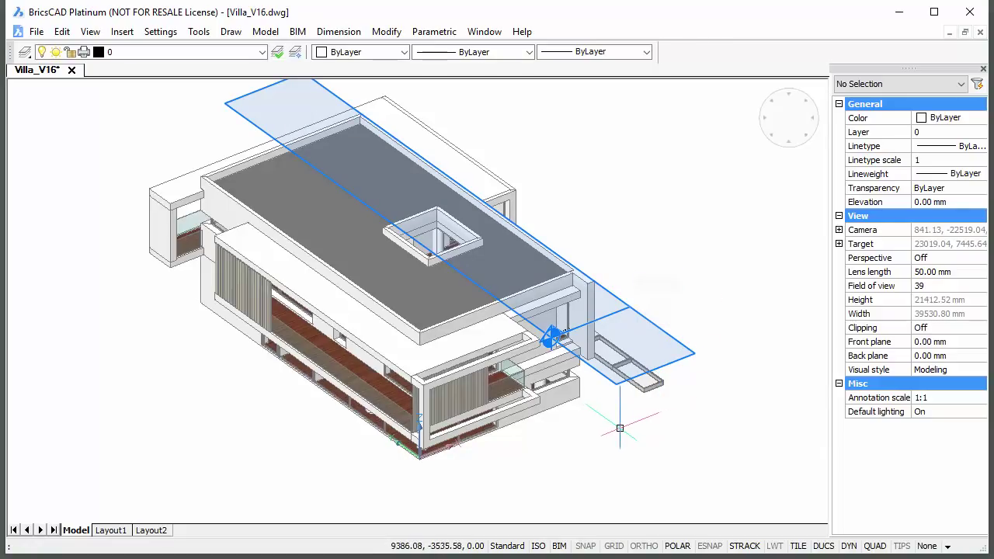
left_click(603, 320)
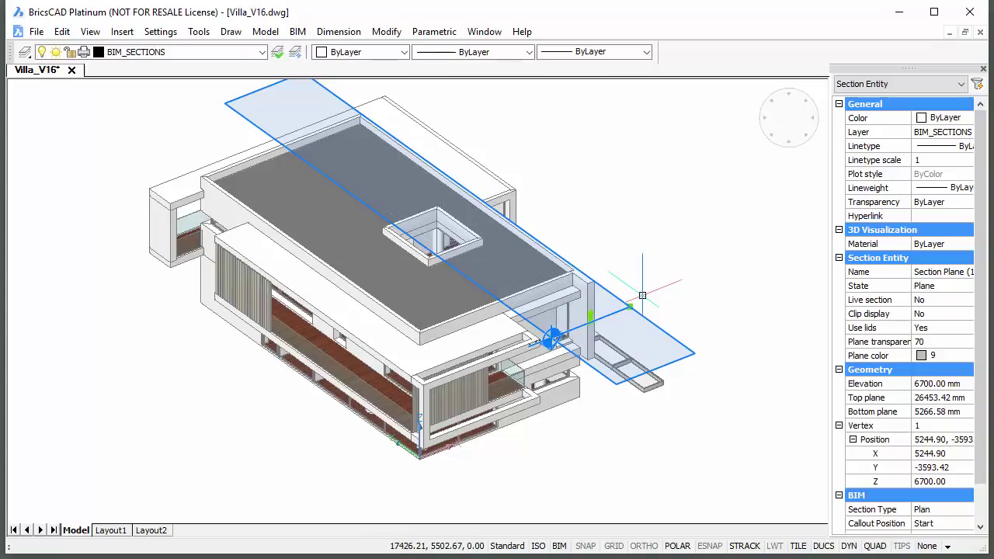
Rename the plan section to Ground Floor and set its elevation to 1500 mm
left_click(927, 274)
type("Ground")
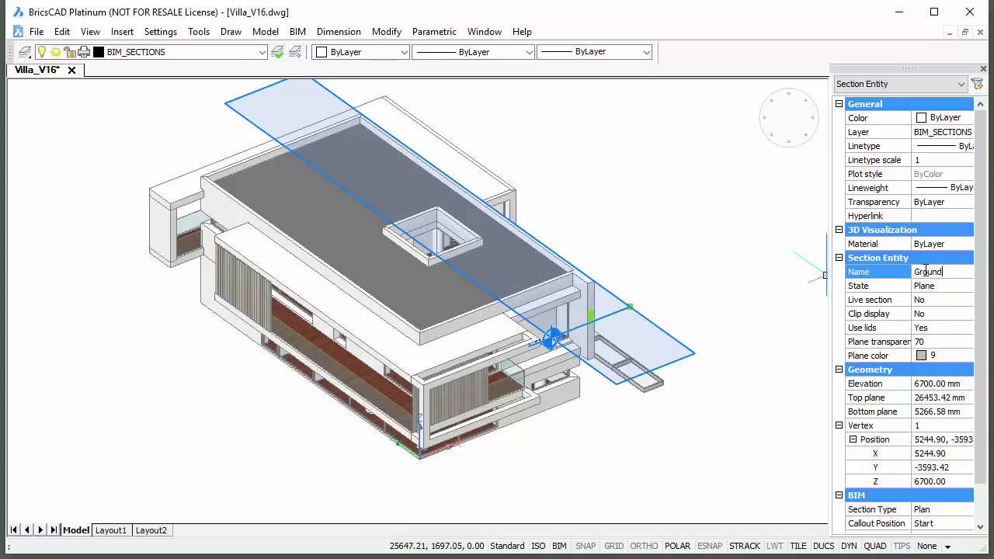
type(" Floor")
left_click(933, 384)
type("1500")
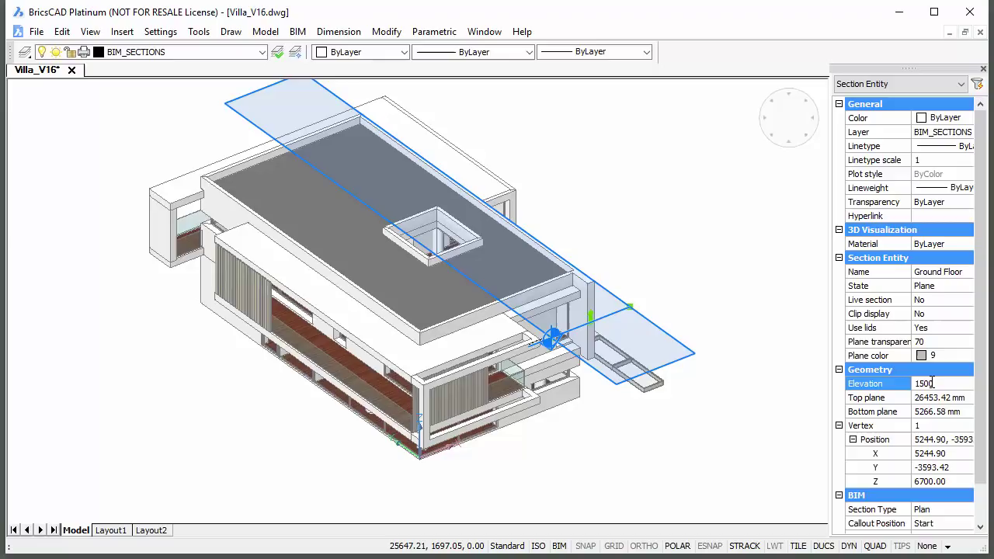
left_click_drag(980, 383, 979, 429)
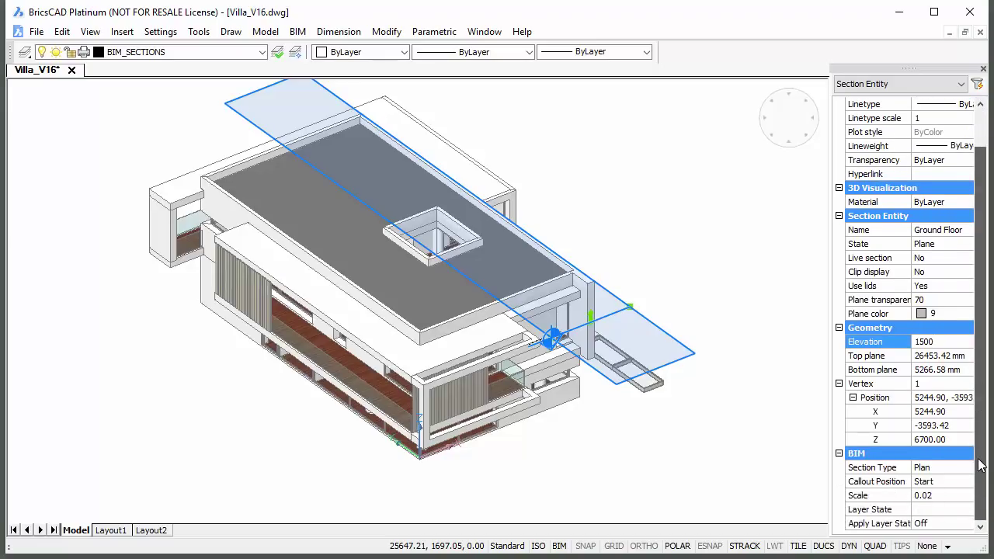
left_click(862, 499)
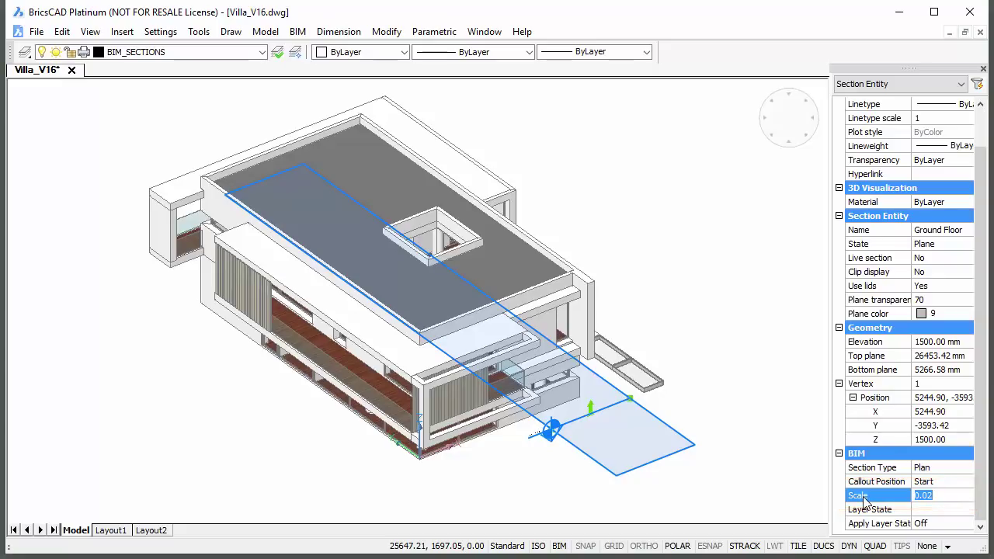
left_click(200, 35)
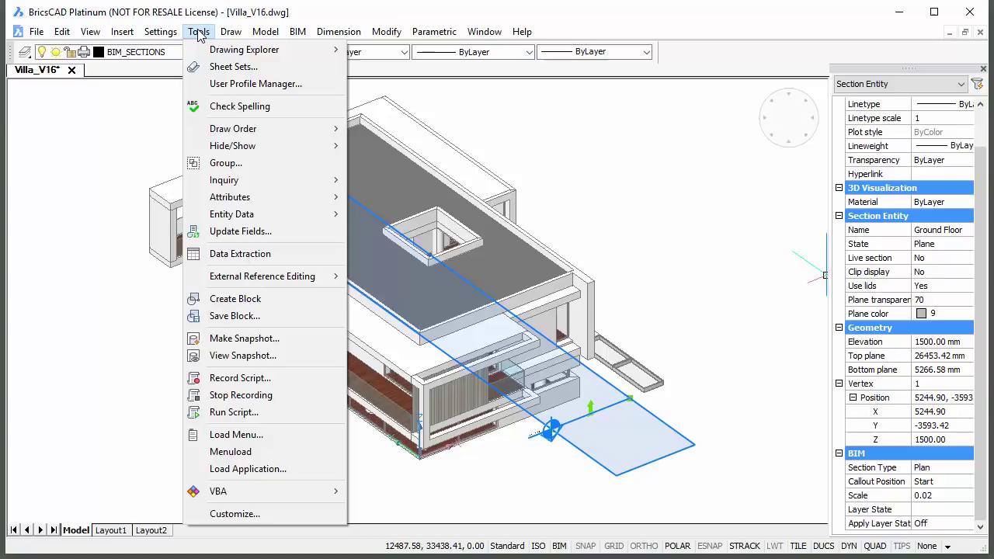
mouse_move(244, 49)
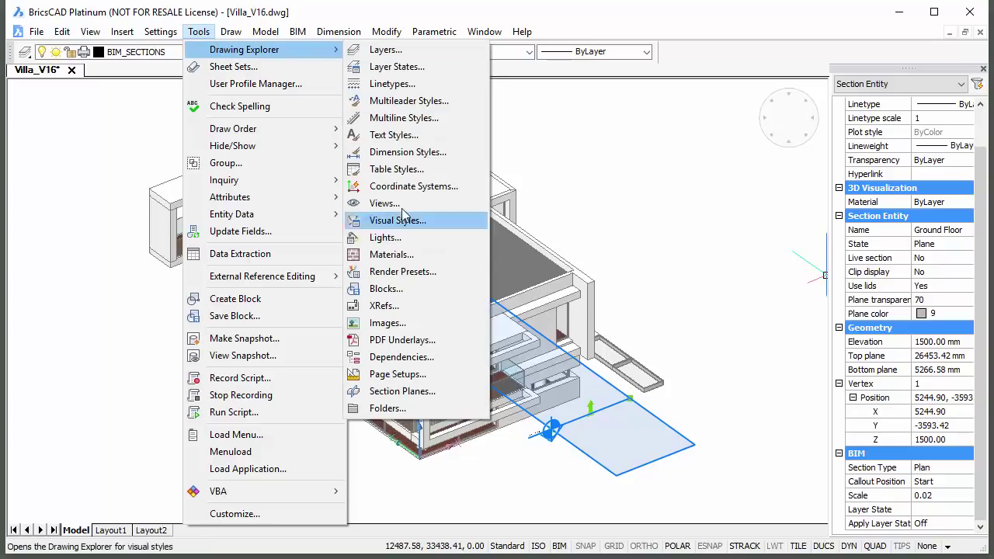
Enter Plans as Ground Floor's destination file in the Section Planes settings
left_click(405, 393)
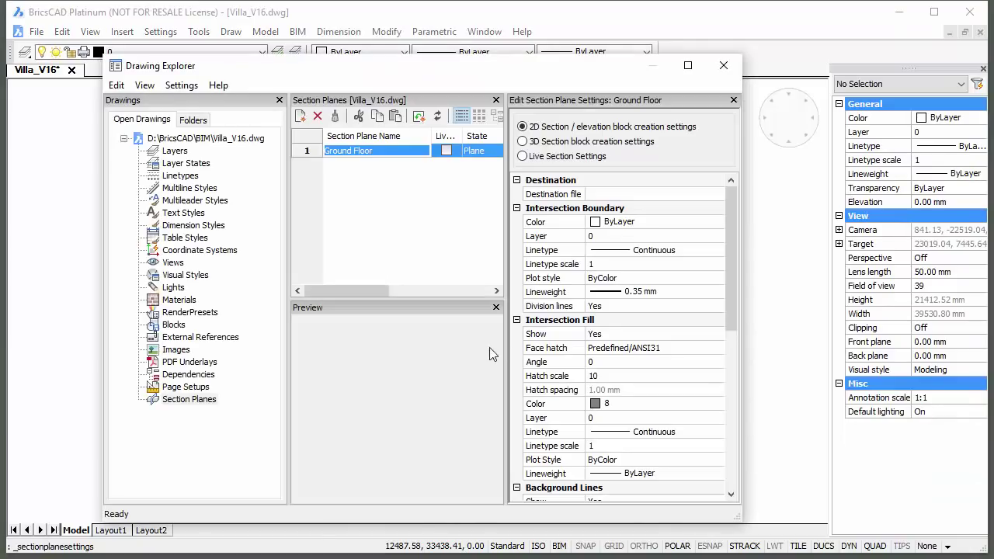
left_click(617, 194)
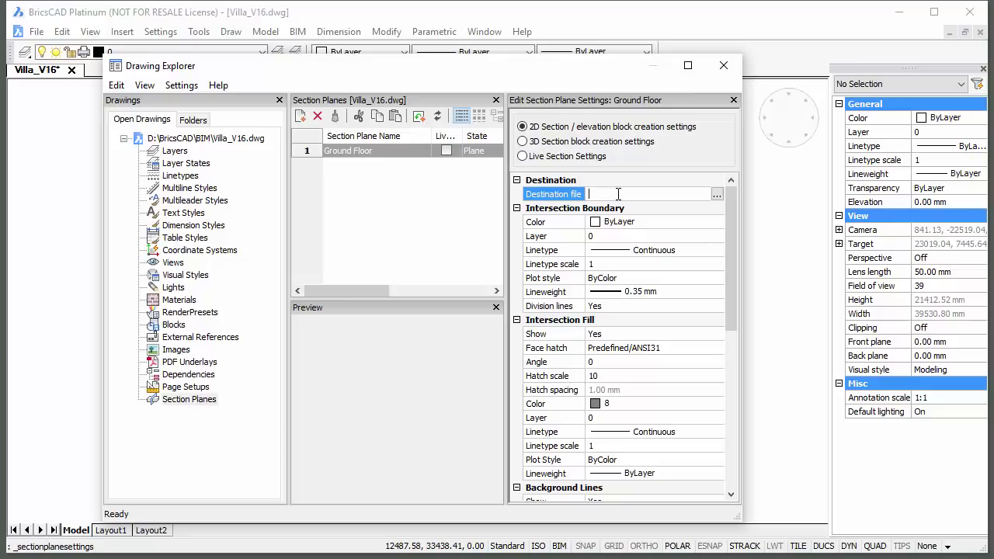
type("Plans")
left_click(722, 68)
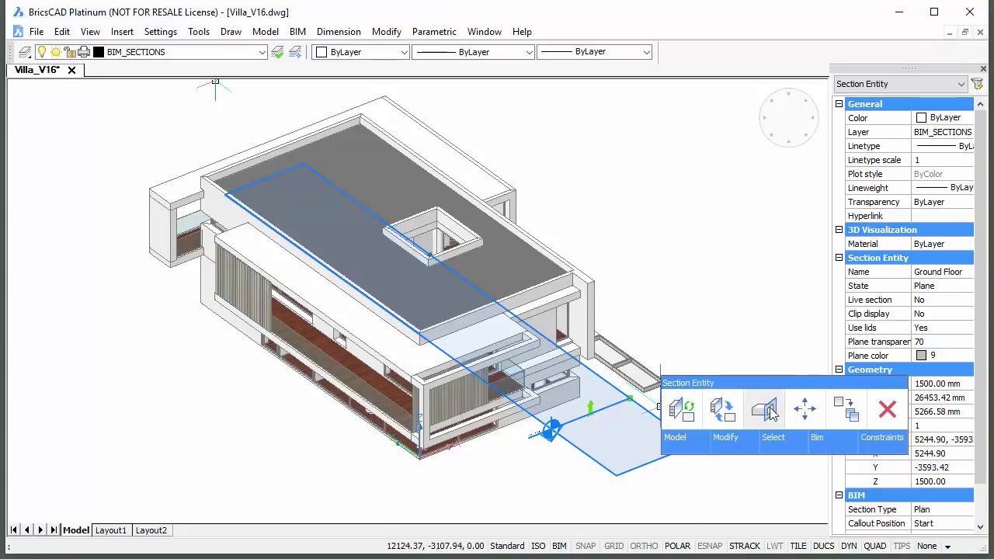
Copy the Ground Floor section plane to a higher position
left_click(842, 413)
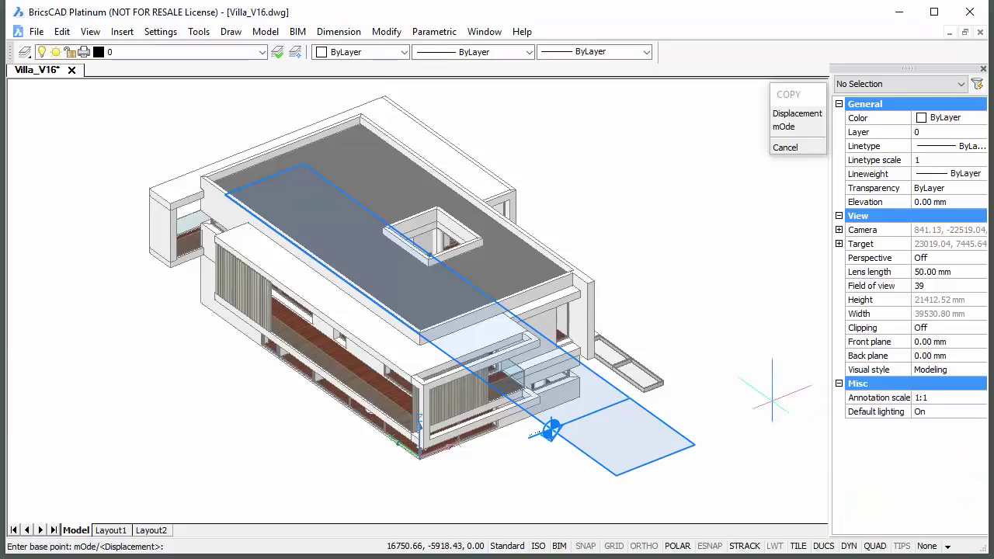
left_click(718, 403)
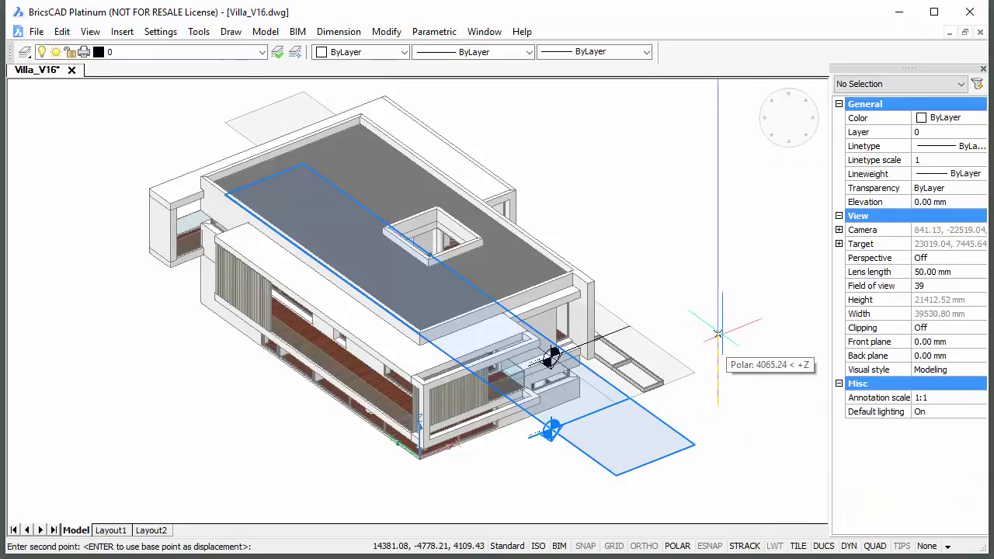
left_click(718, 334)
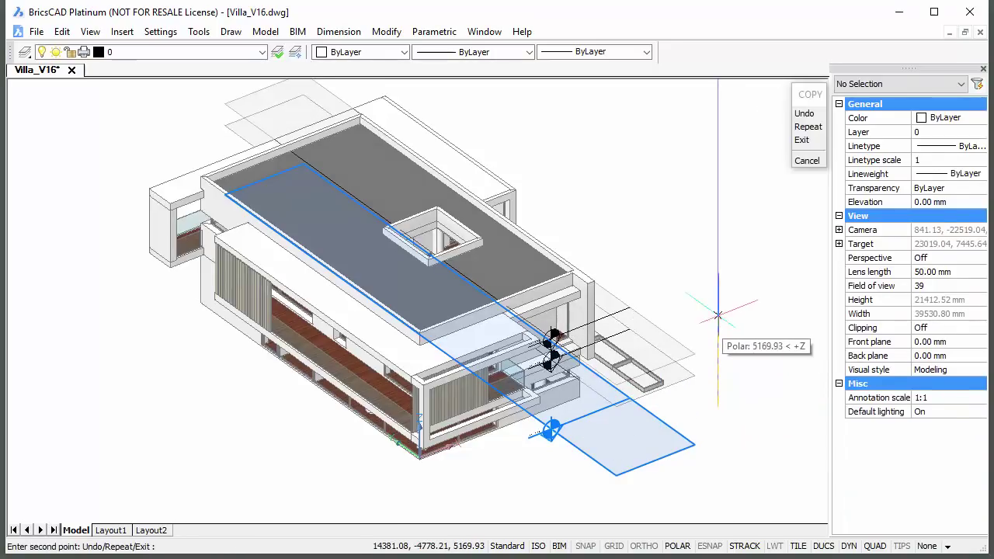
key("Escape")
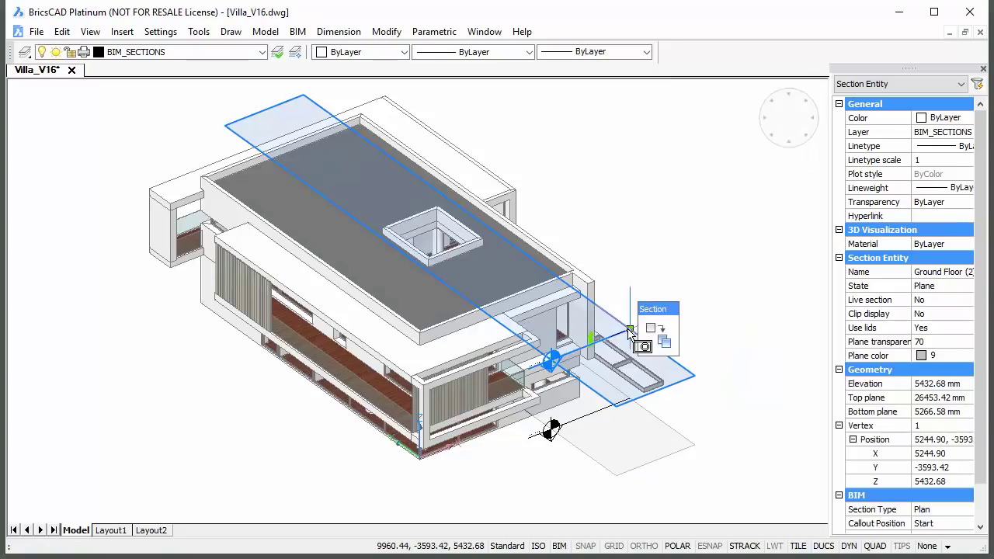
Name the copied plane First Floor and set its elevation to 4700 mm
left_click(922, 271)
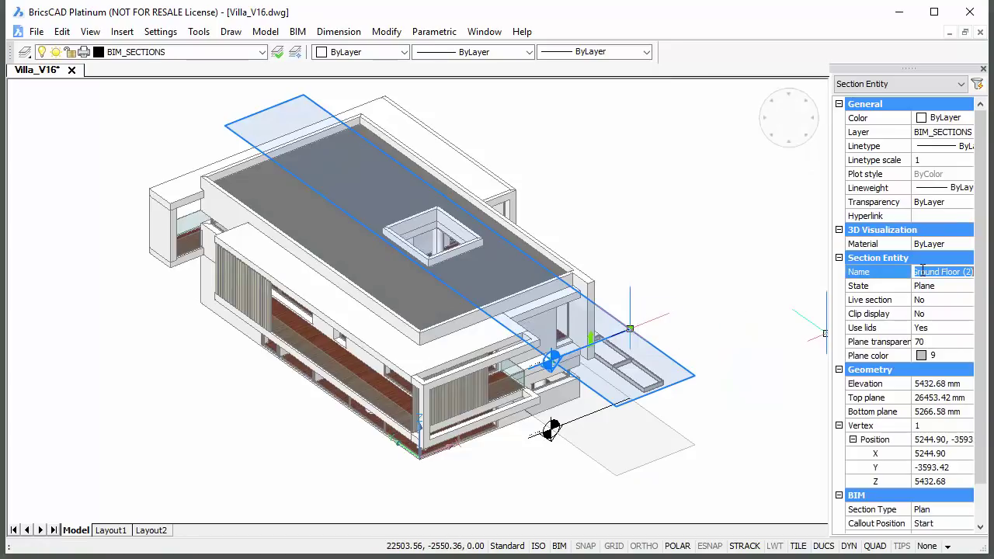
type("First Floor")
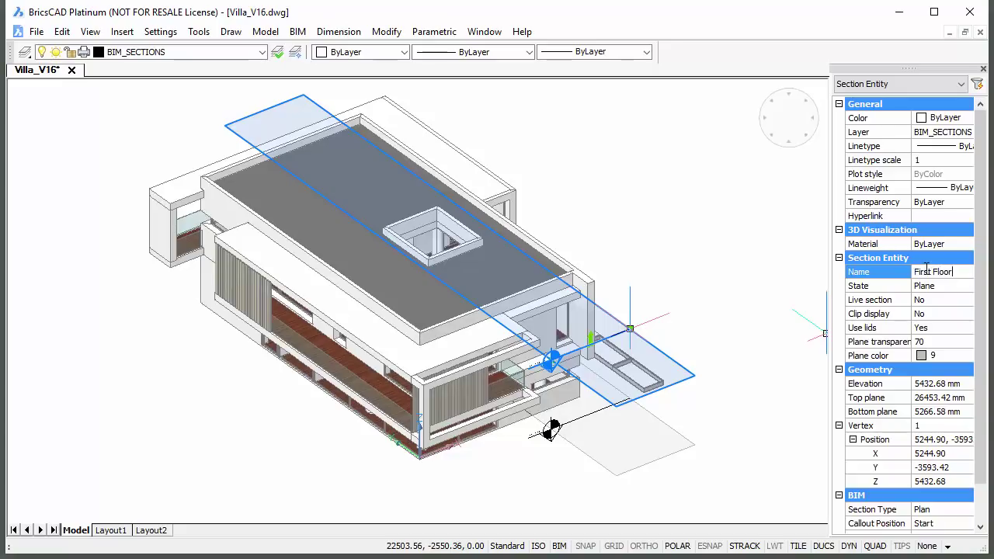
left_click(930, 384)
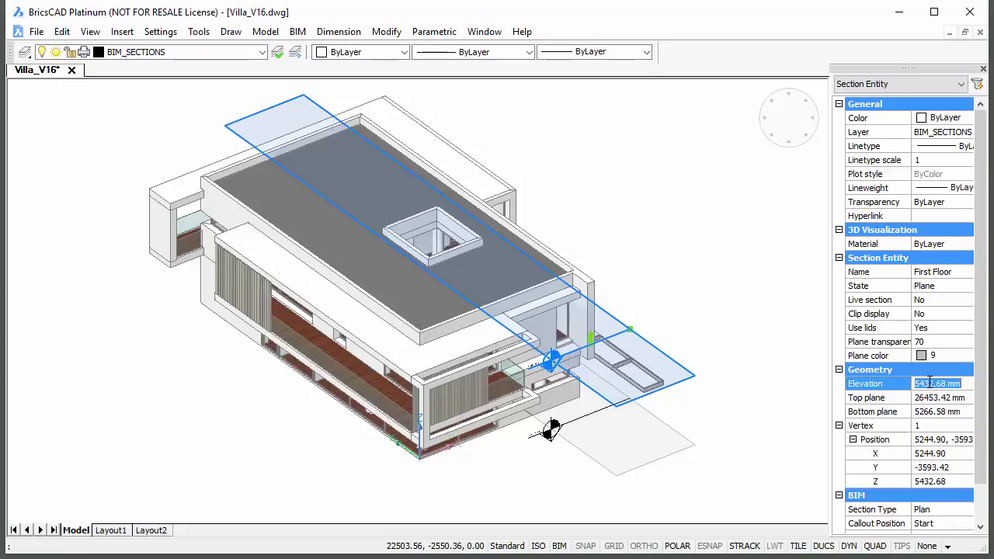
type("4700")
key("Return")
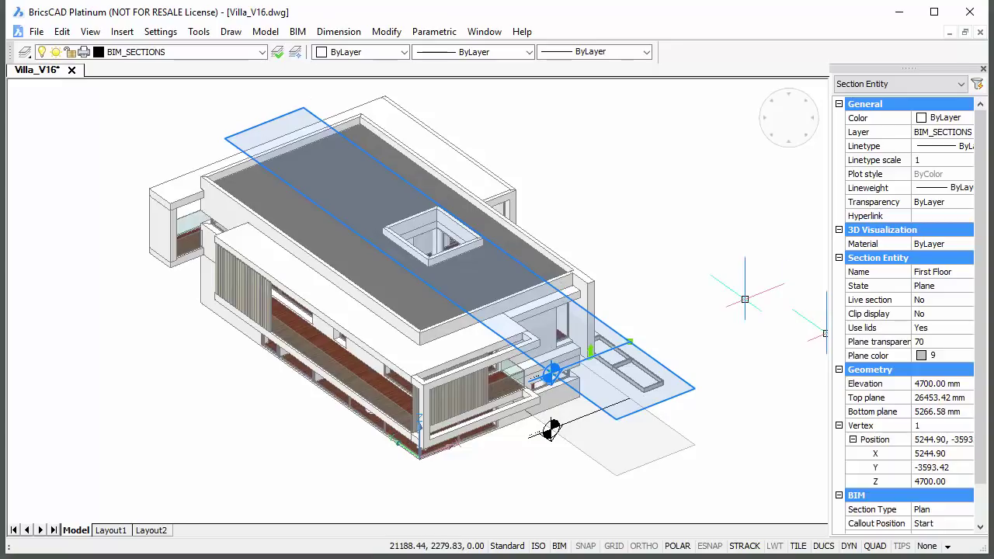
key("Escape")
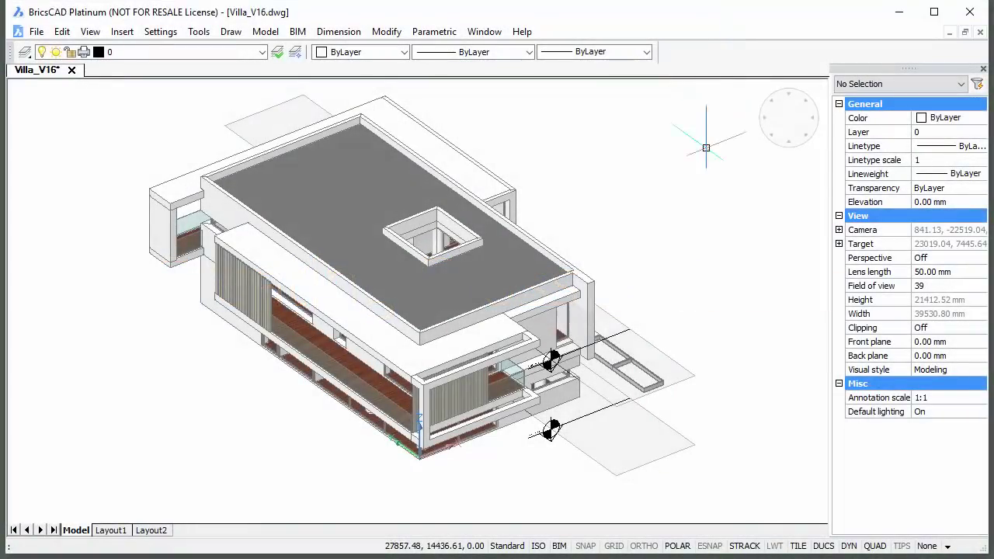
Switch to the Top view with the 2dWireframe visual style
left_click(778, 146)
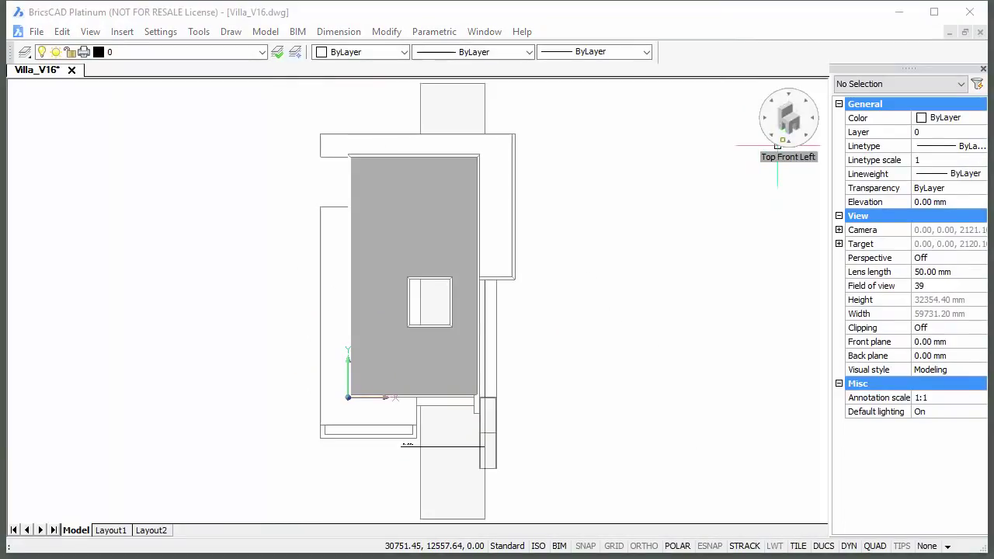
left_click(924, 371)
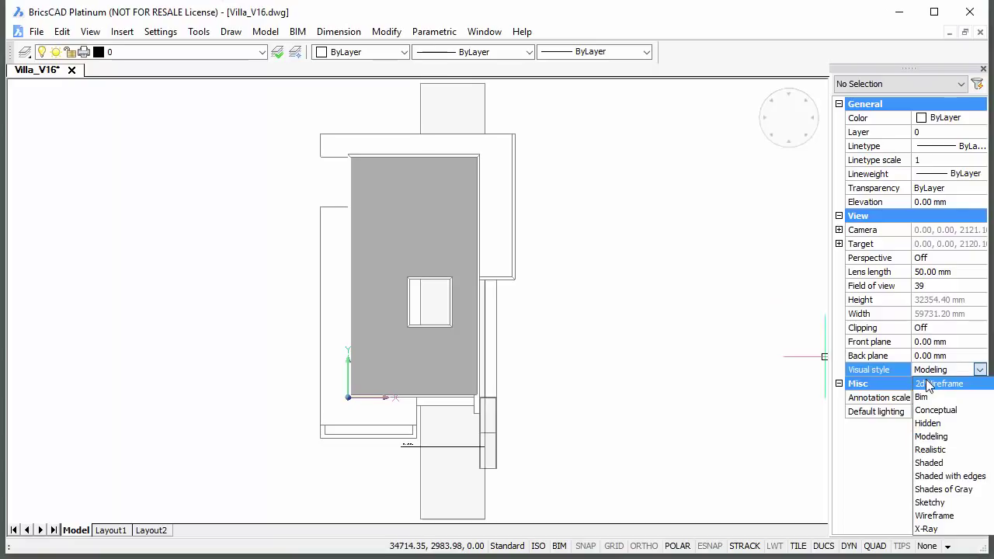
left_click(928, 384)
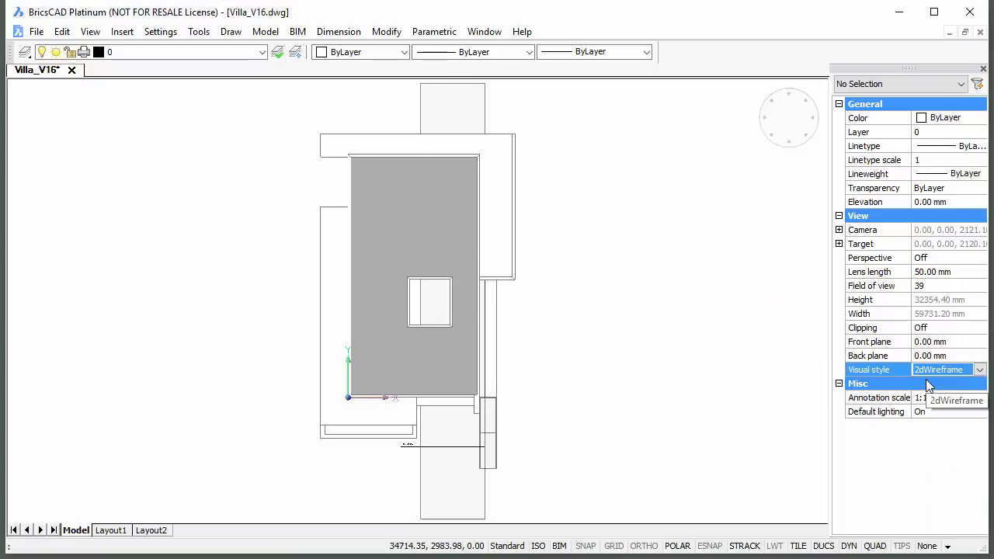
right_click(626, 236)
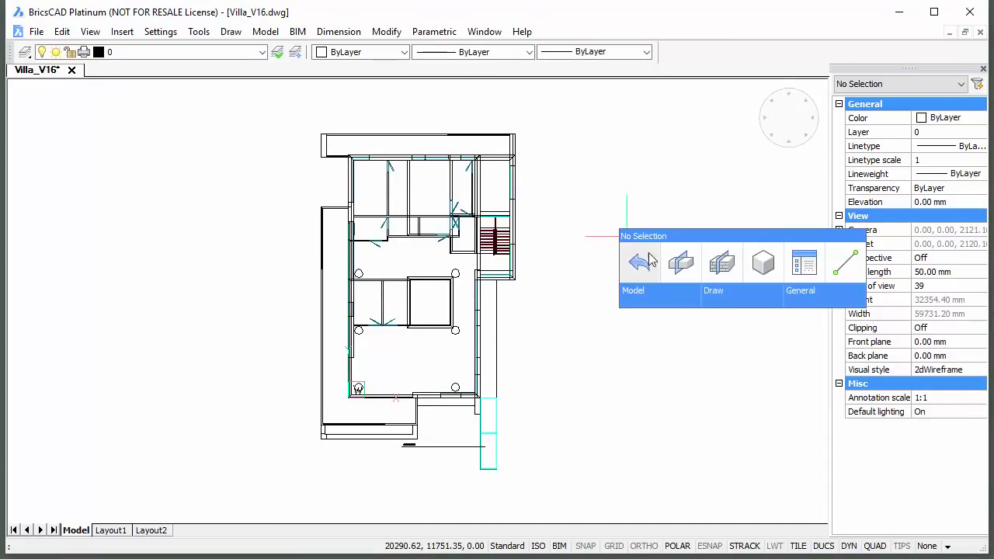
Define a vertical BIM section line running from below to above the floor plan
left_click(721, 265)
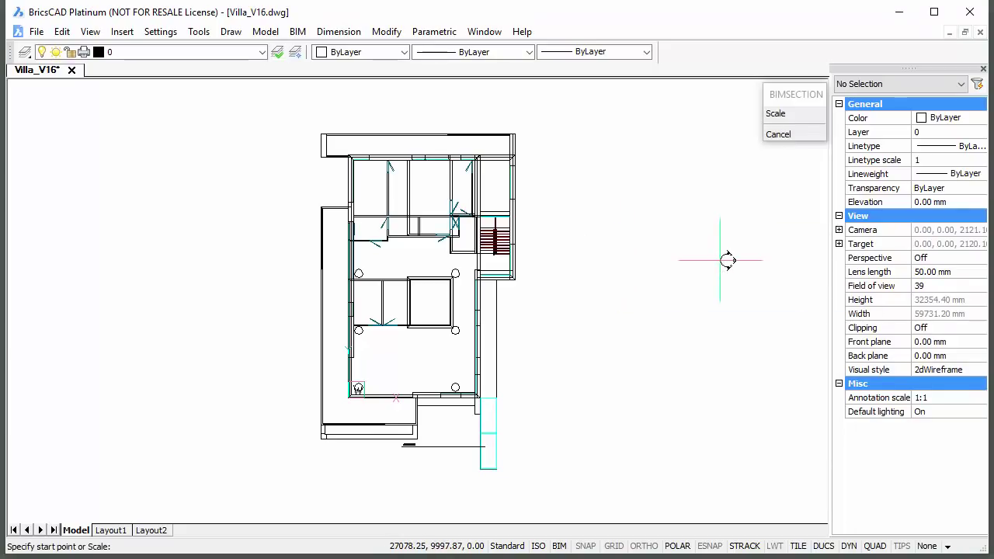
left_click(418, 465)
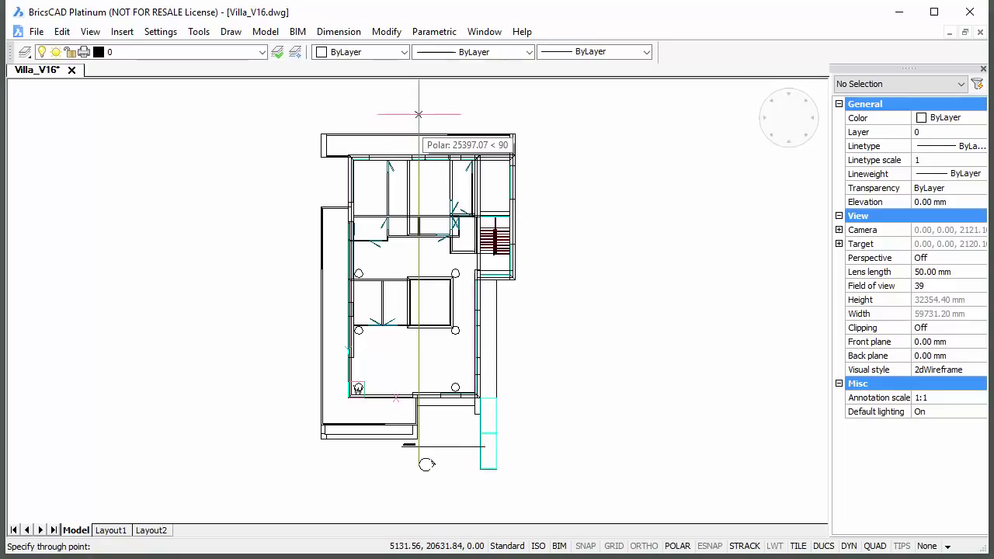
left_click(418, 114)
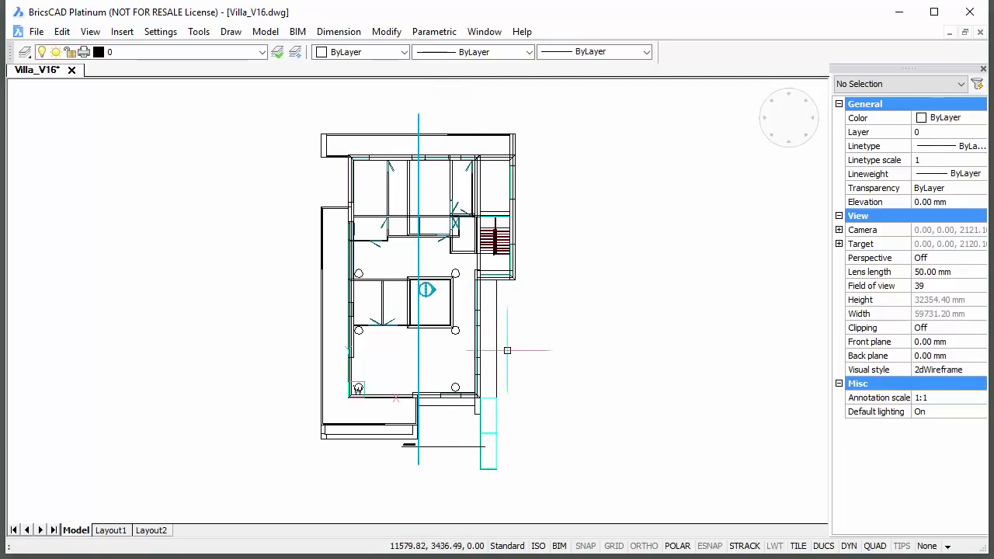
mouse_move(419, 124)
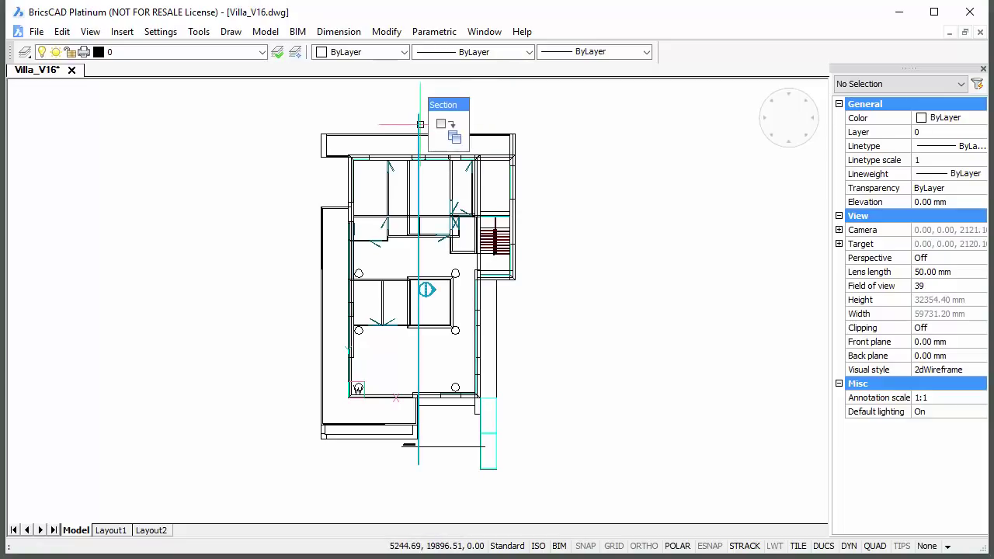
Move the section line left into the house and flip it to look rightward
left_click(613, 131)
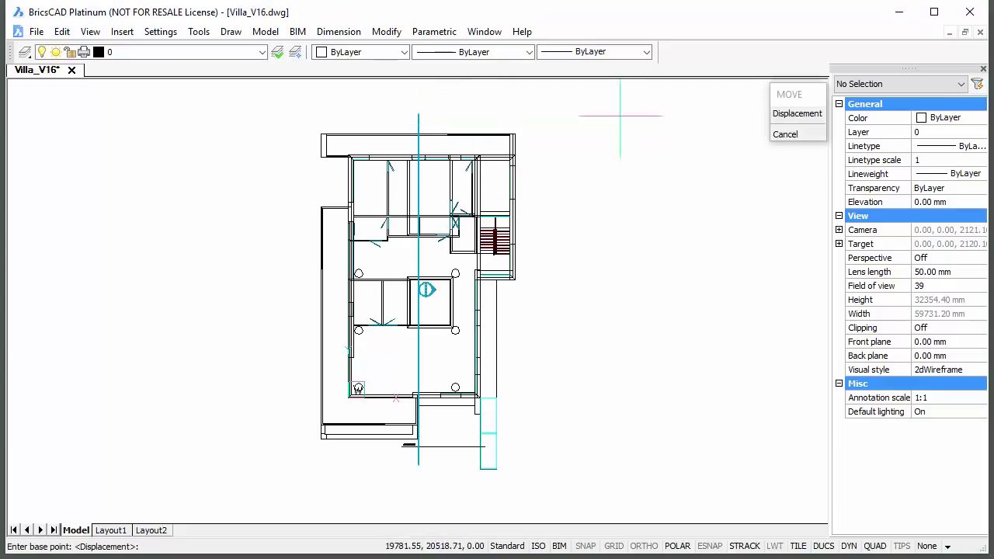
left_click(622, 103)
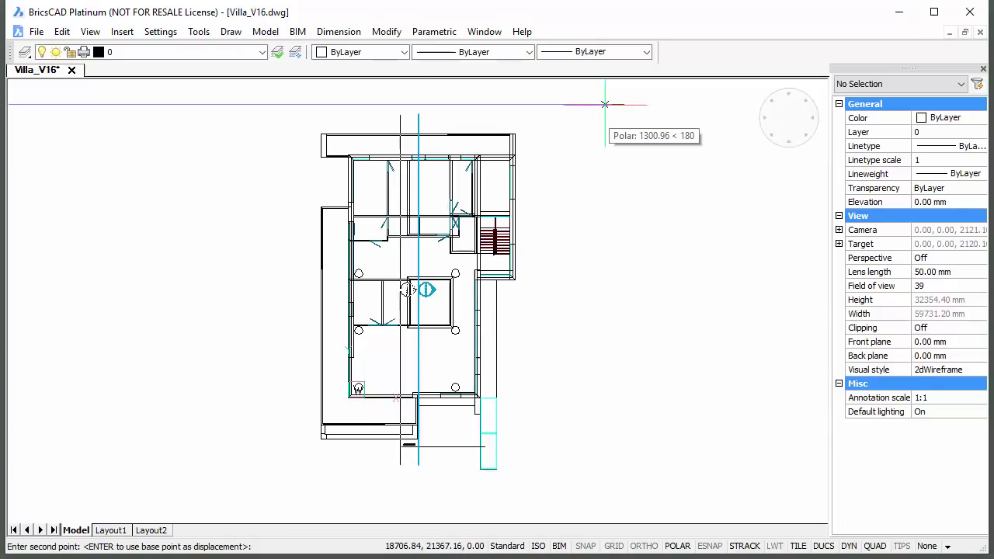
left_click(605, 104)
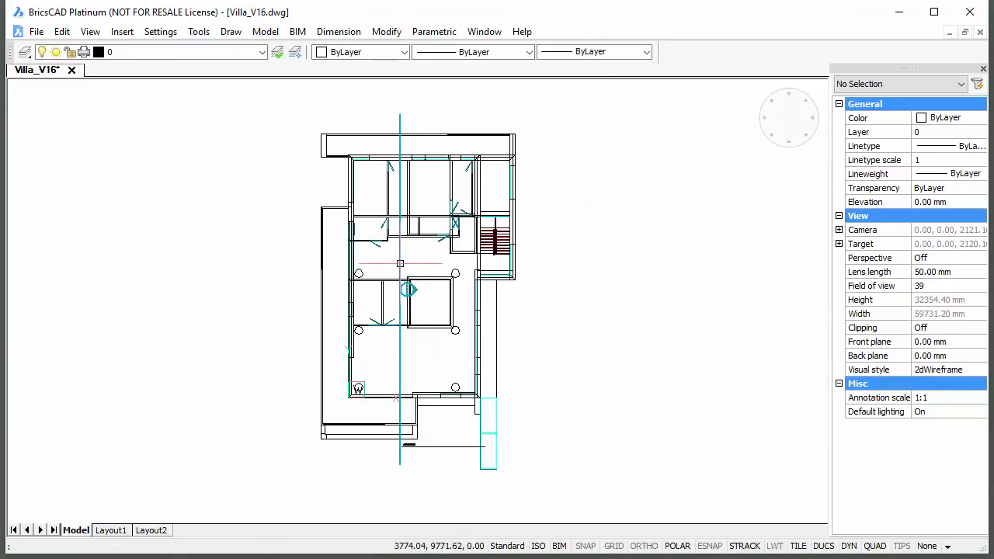
left_click(399, 285)
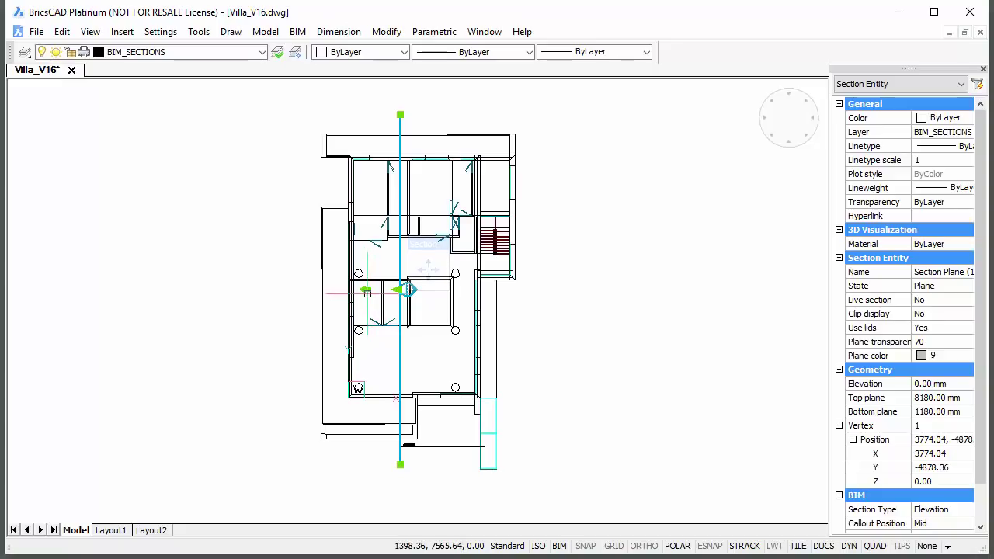
left_click(364, 289)
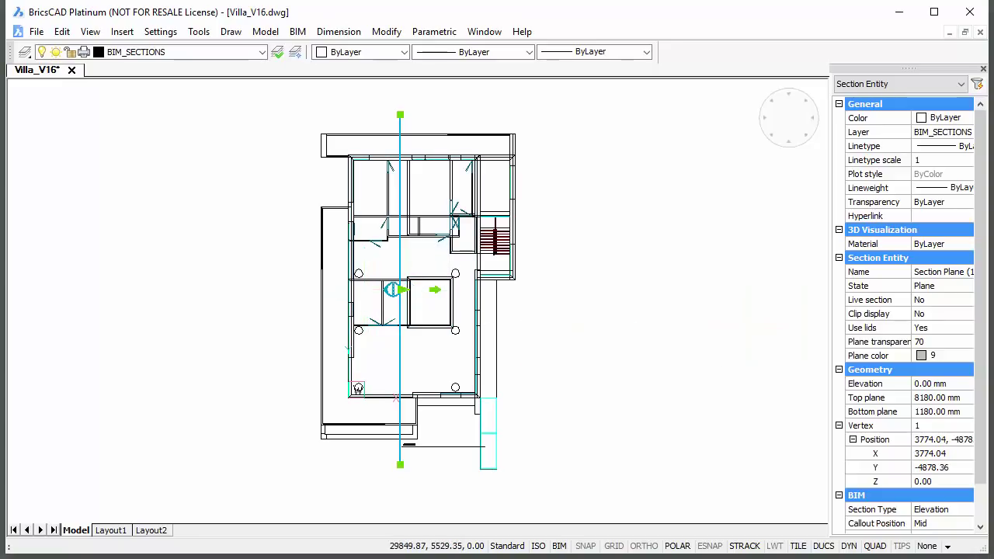
Name the cross-section Section 1 with Section type and StartEnd callout position
left_click(928, 272)
type("S")
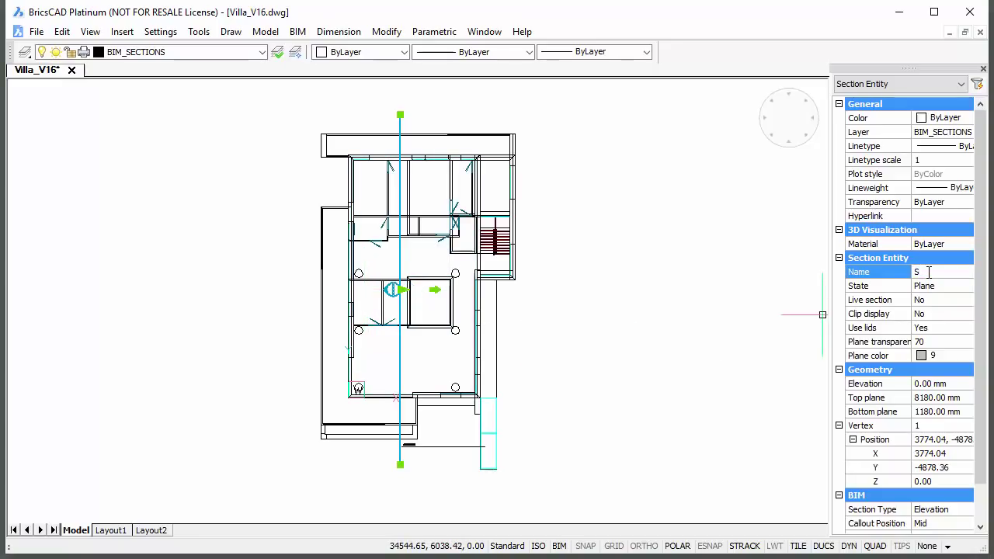
type("ection 1")
scroll(982, 374, "down", 1)
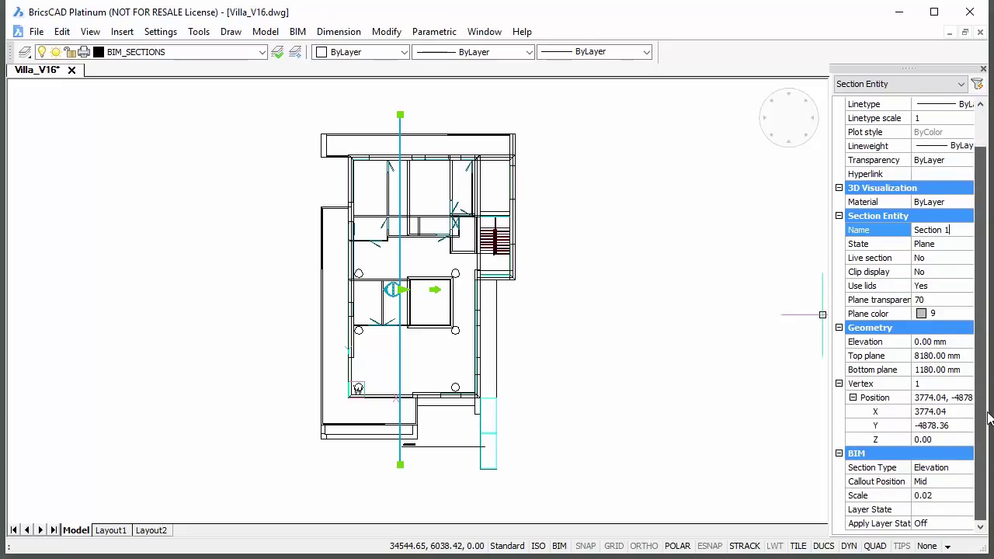
left_click(941, 467)
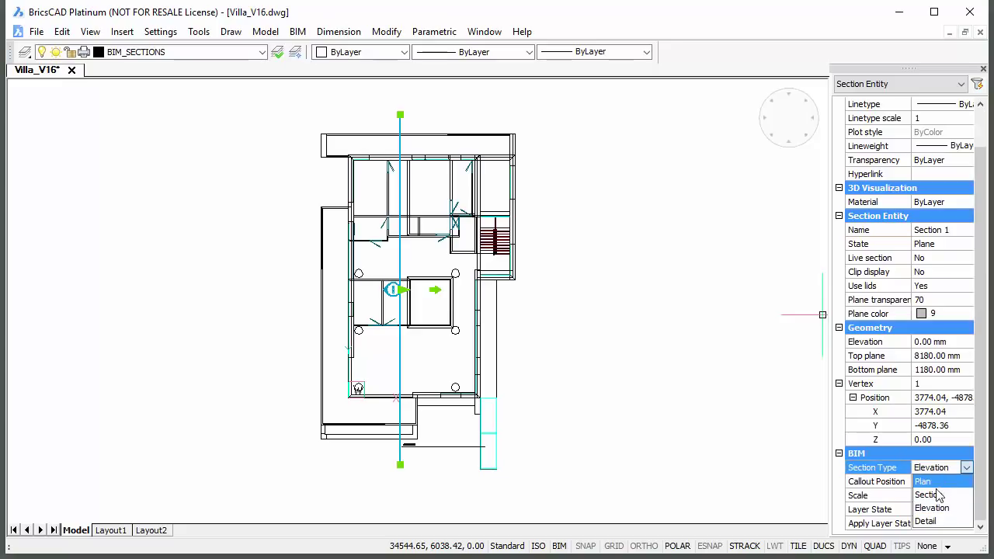
left_click(936, 496)
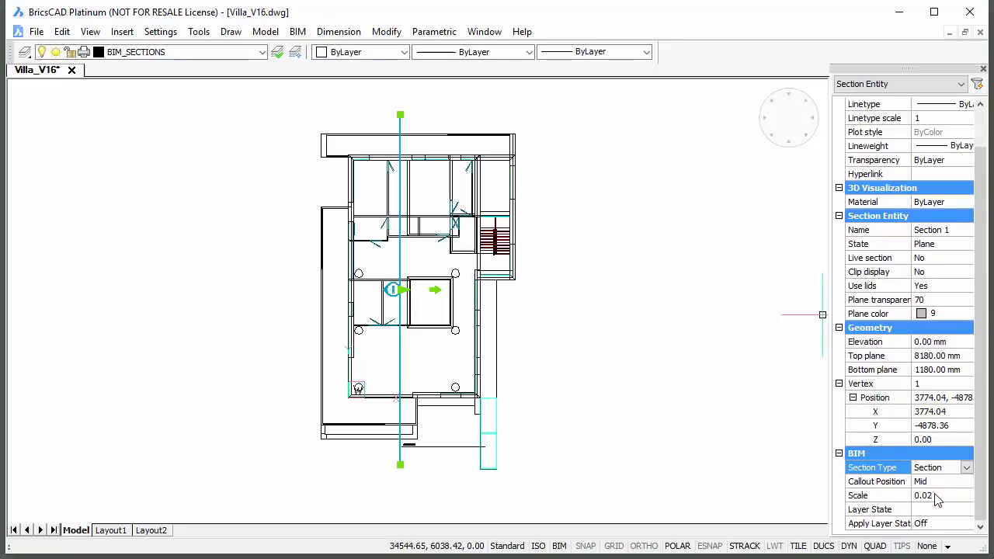
left_click(937, 482)
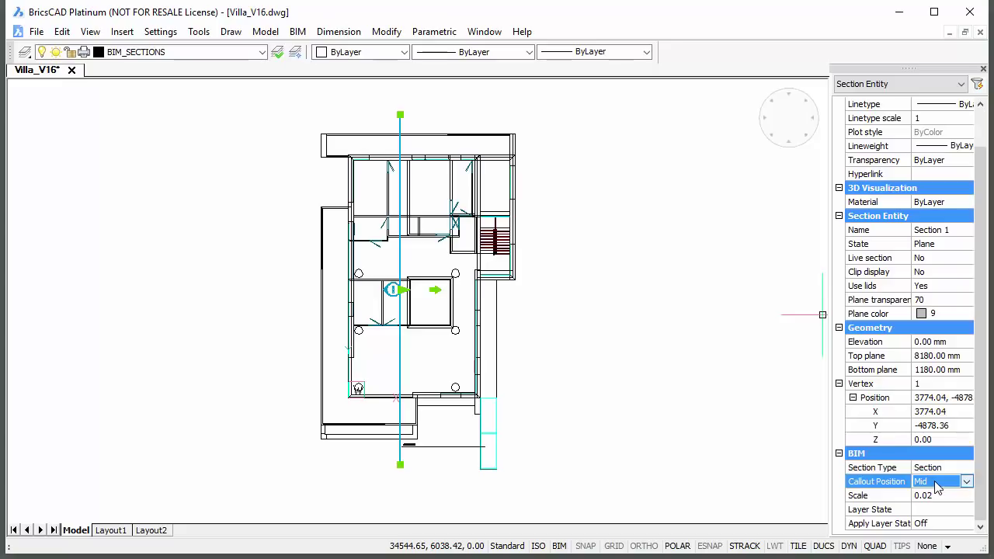
left_click(937, 483)
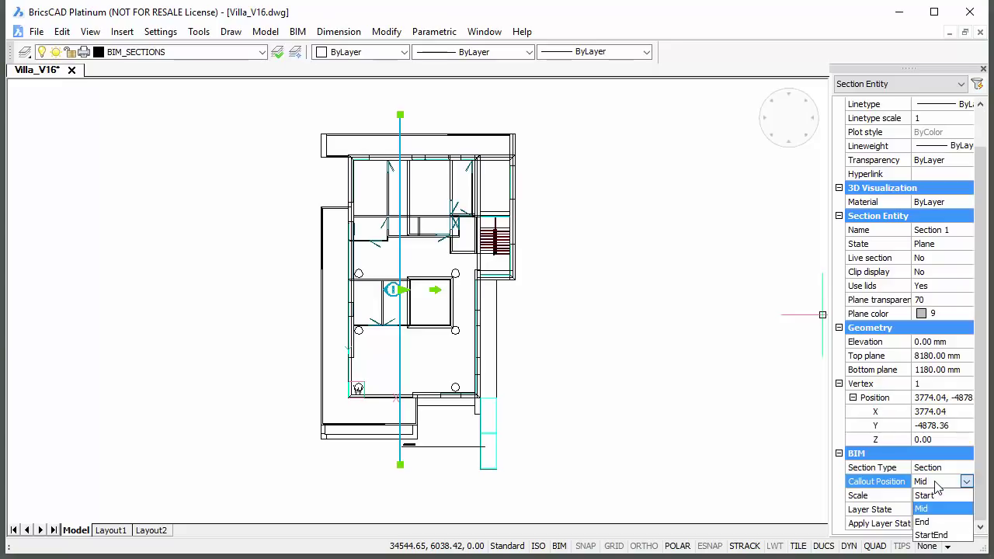
left_click(932, 535)
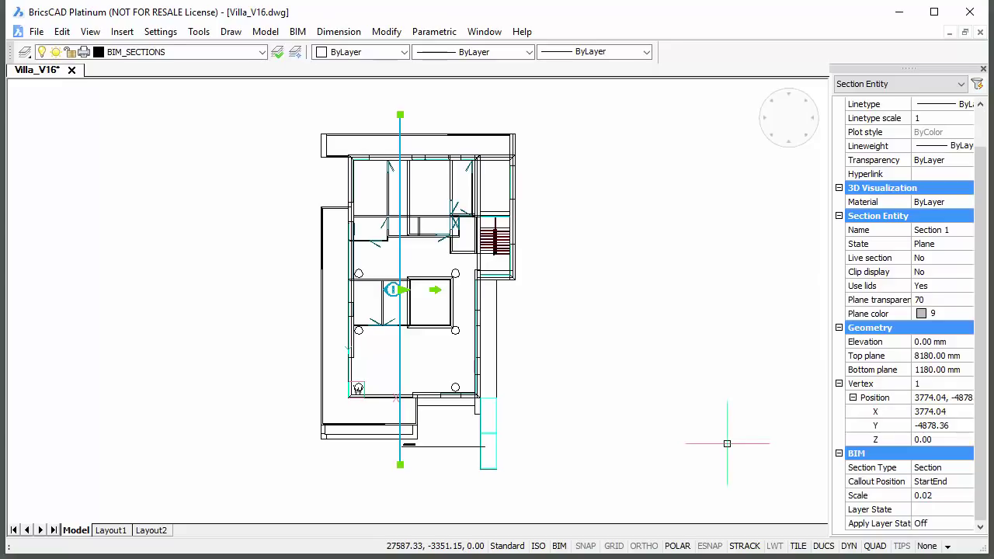
key("Escape")
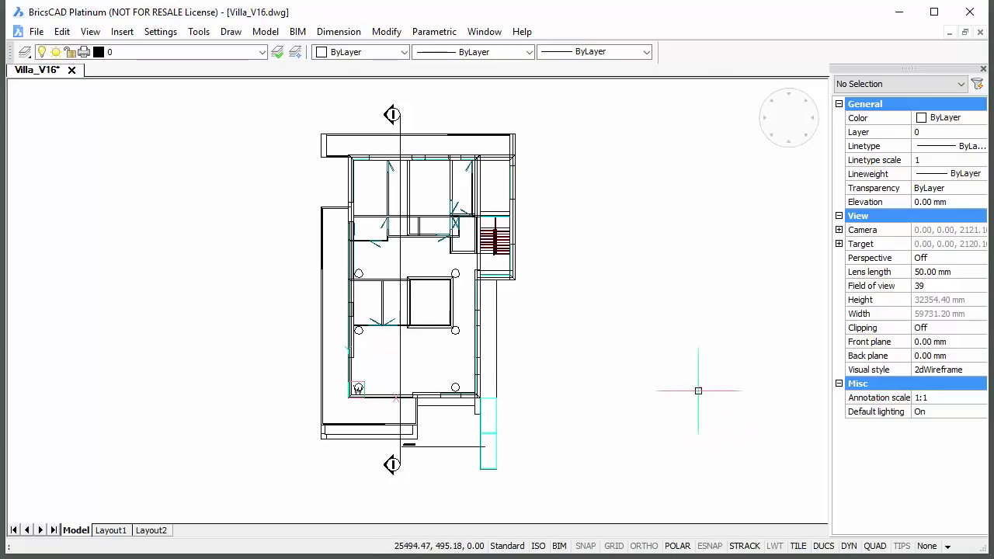
In Section Planes, set Section 1's destination file to Section, then return to the plan
left_click(203, 35)
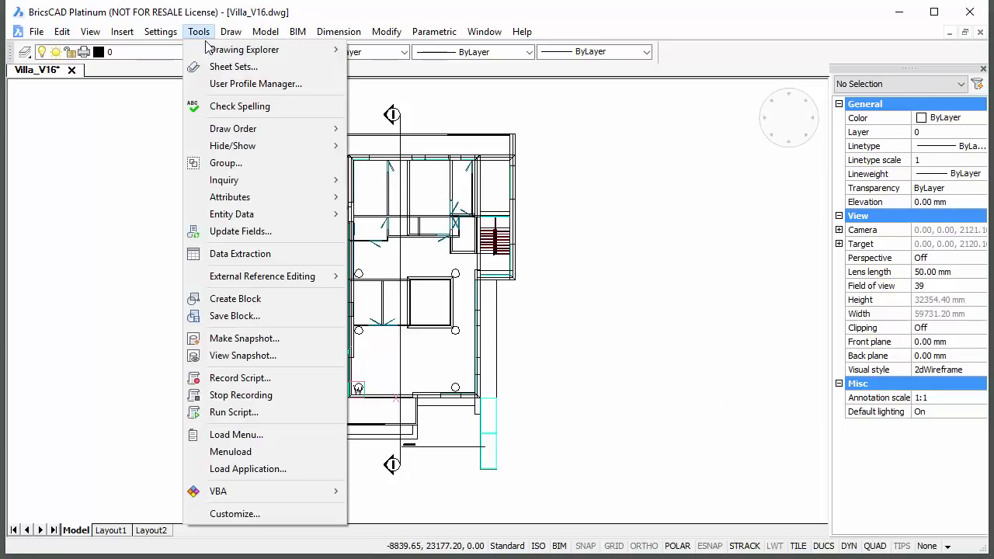
mouse_move(244, 50)
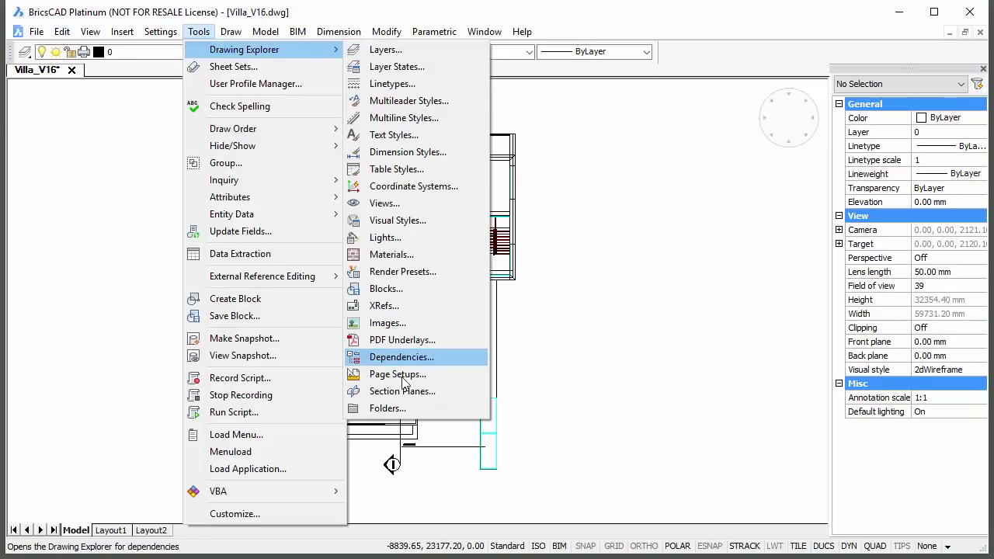
left_click(399, 392)
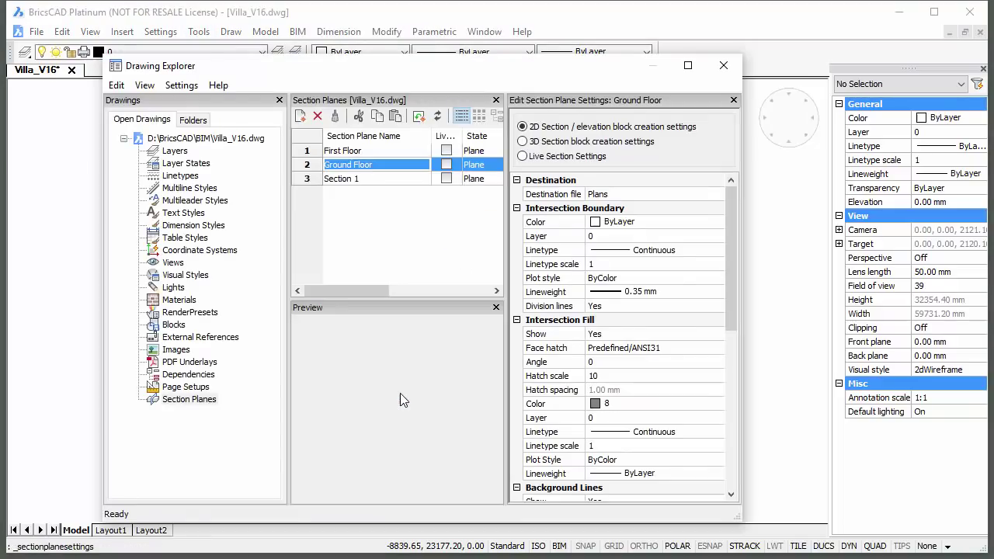
left_click(362, 181)
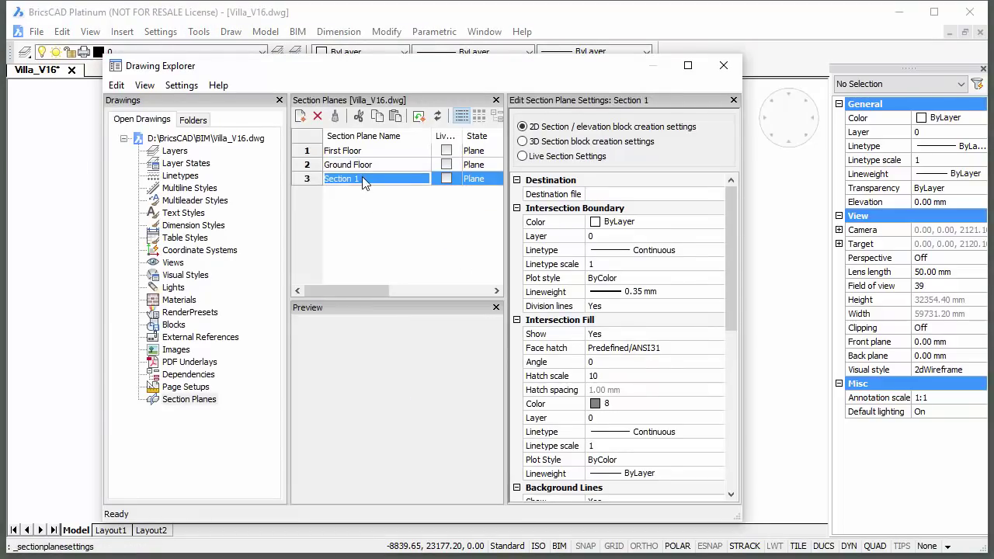
left_click(641, 194)
type("Sections")
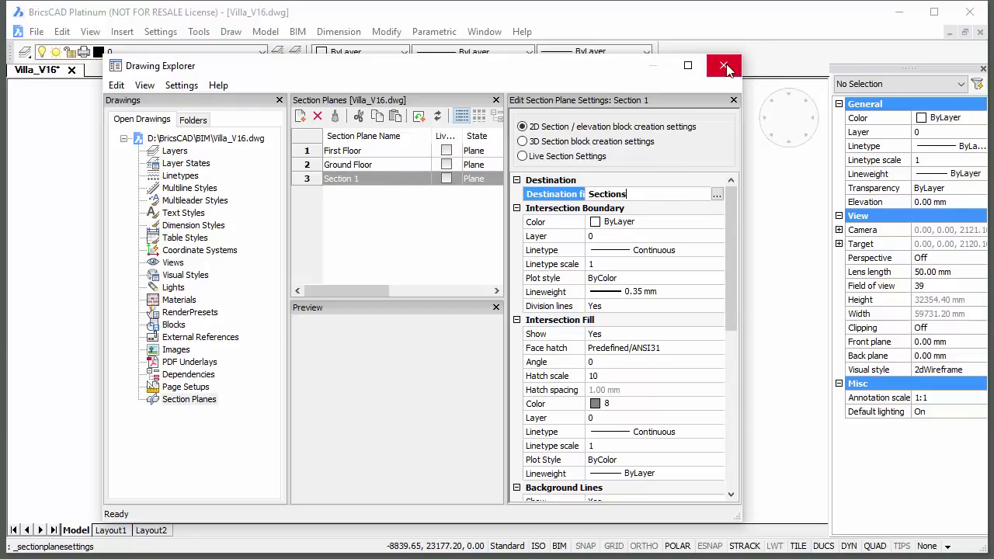
left_click(723, 65)
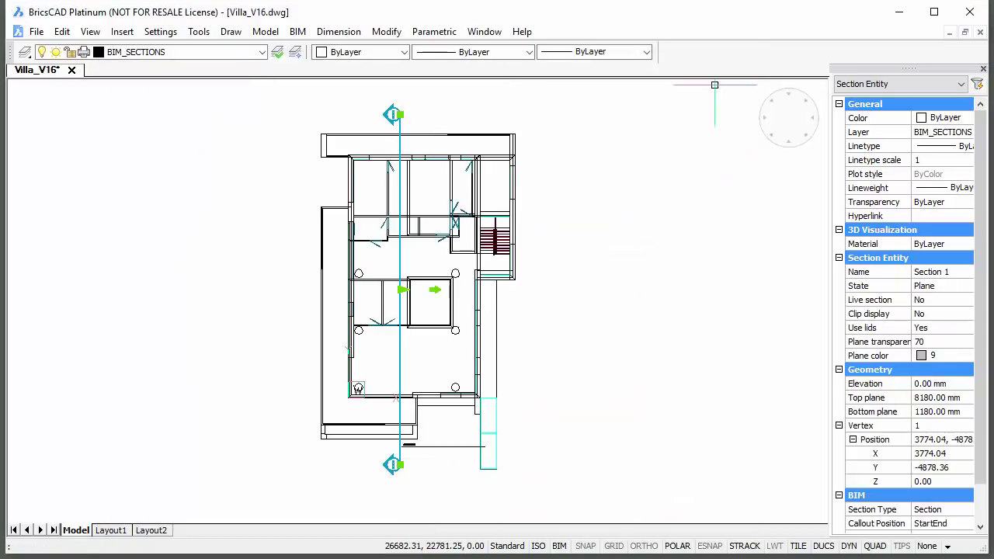
key("Escape")
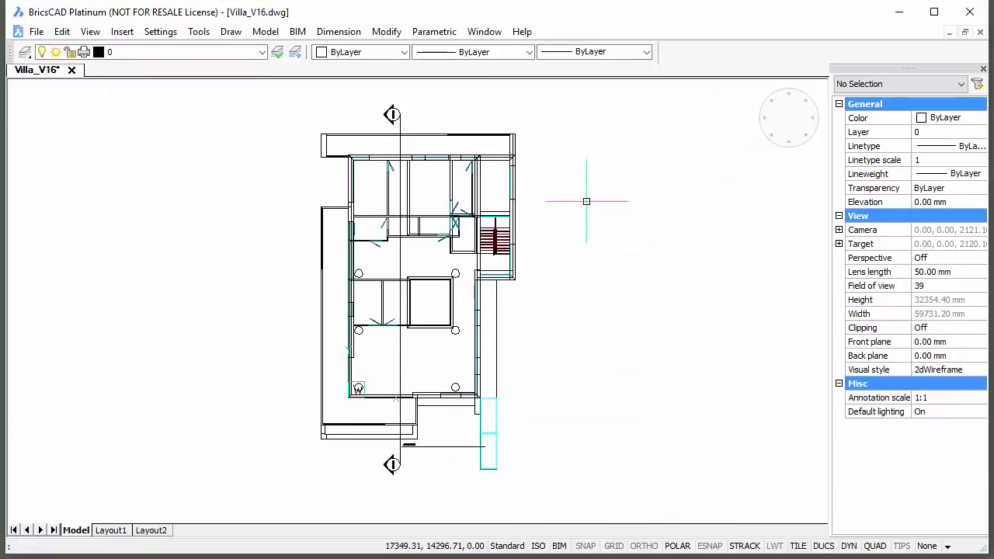
Define a horizontal section line across the plan's middle and flip it to face down
right_click(586, 200)
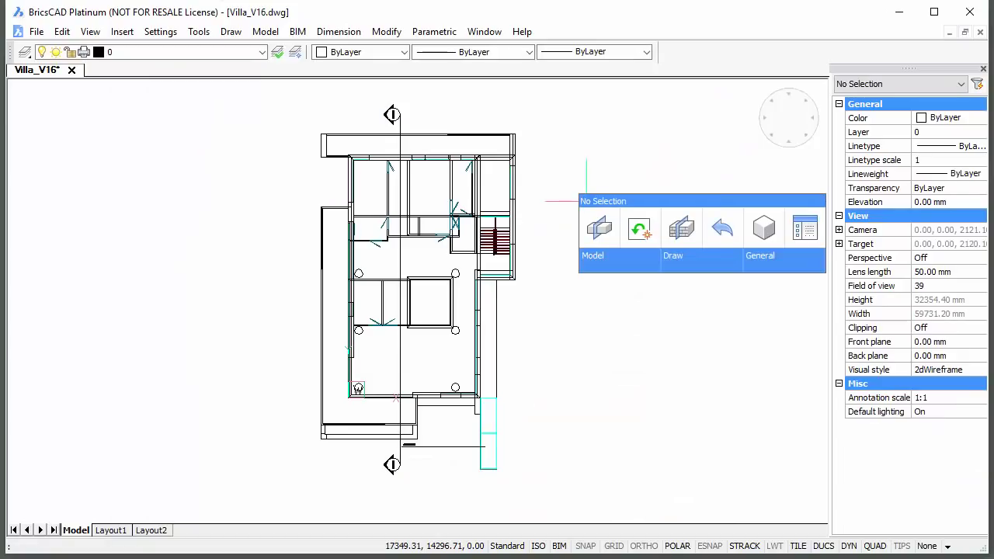
left_click(678, 229)
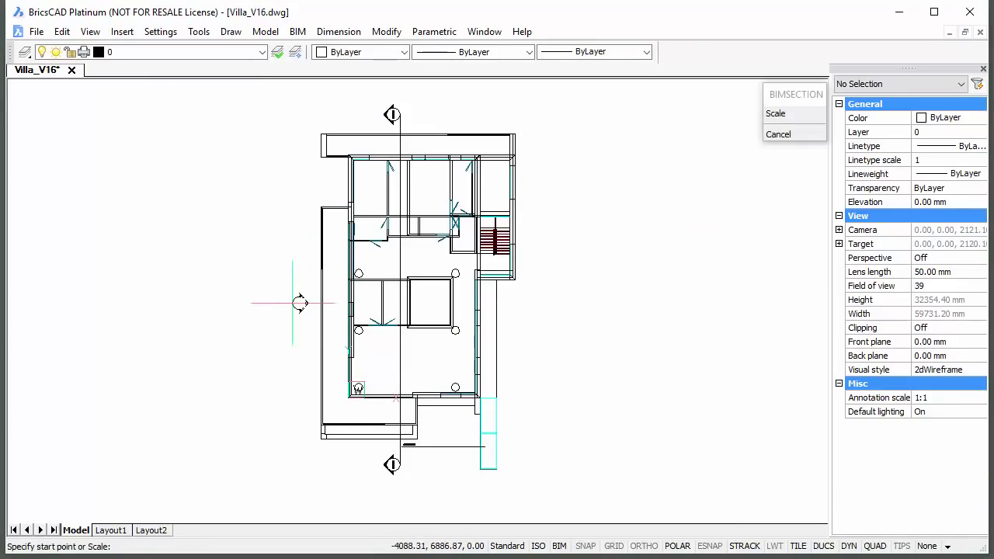
left_click(294, 306)
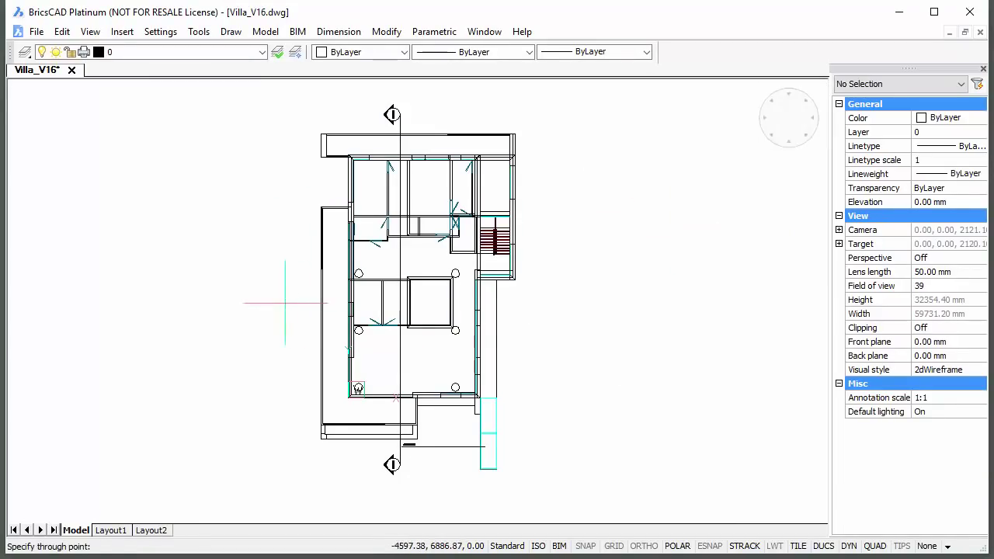
left_click(531, 302)
left_click(531, 303)
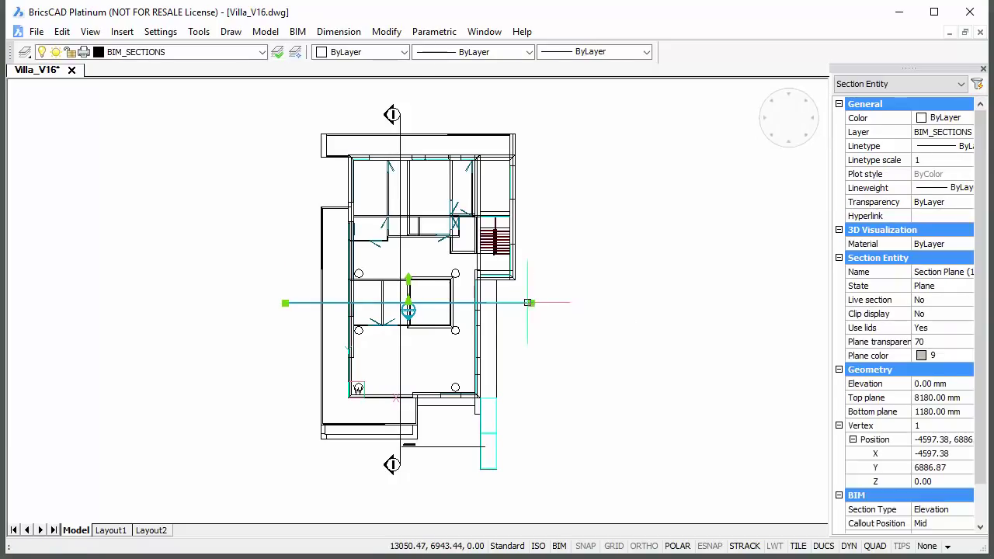
left_click(408, 277)
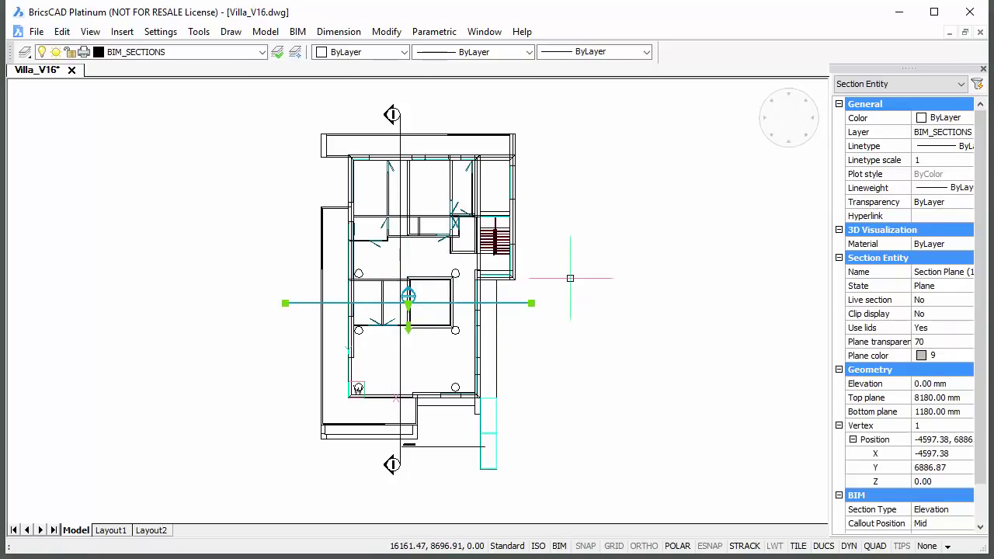
Name the section 'Section 2', with type Section and callouts at both ends
left_click(923, 271)
type("S")
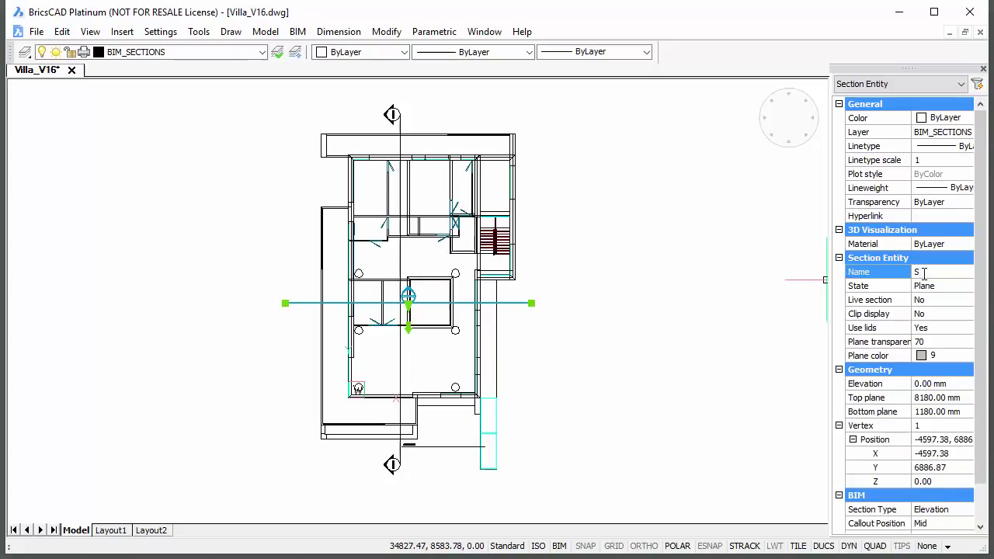
type("ection 2")
scroll(984, 349, "down", 1)
left_click(943, 468)
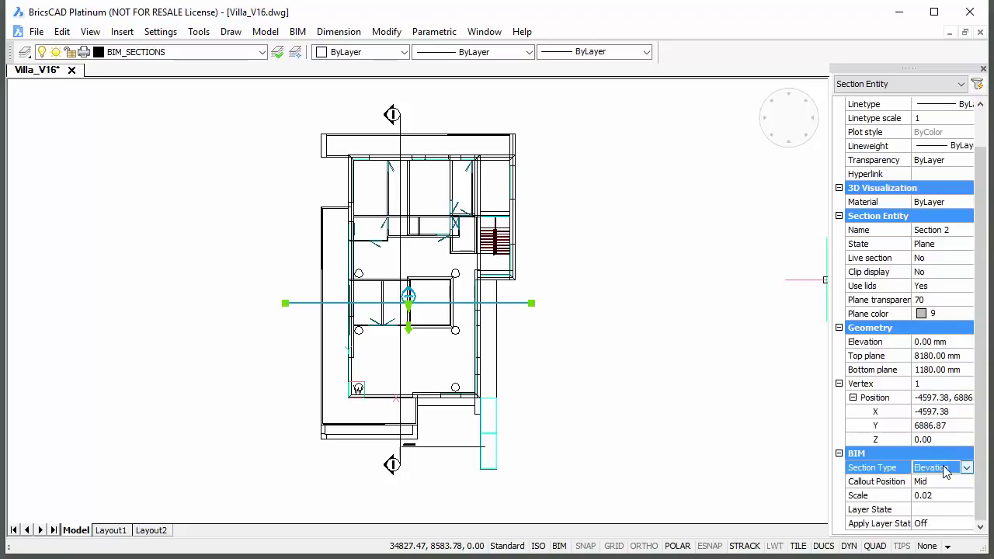
left_click(938, 494)
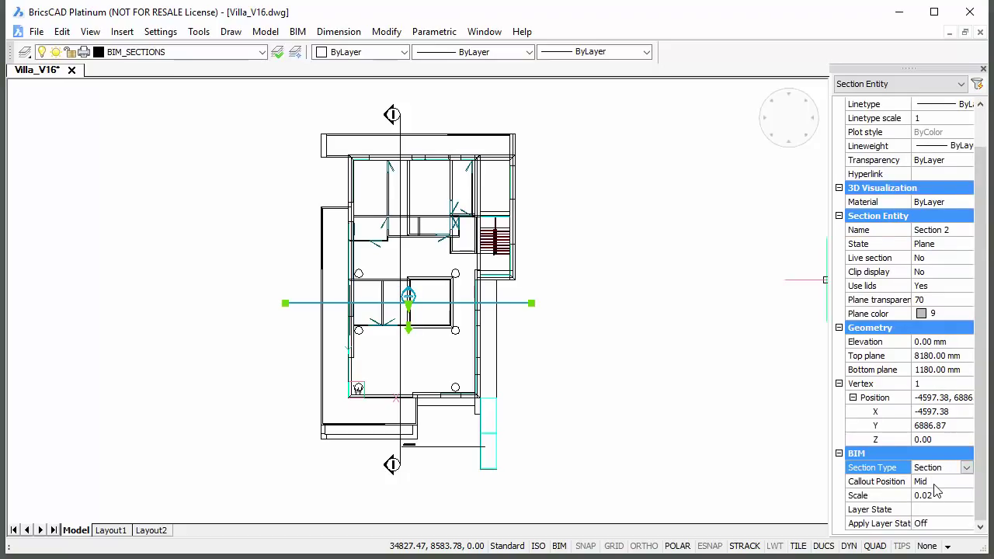
left_click(933, 482)
left_click(943, 537)
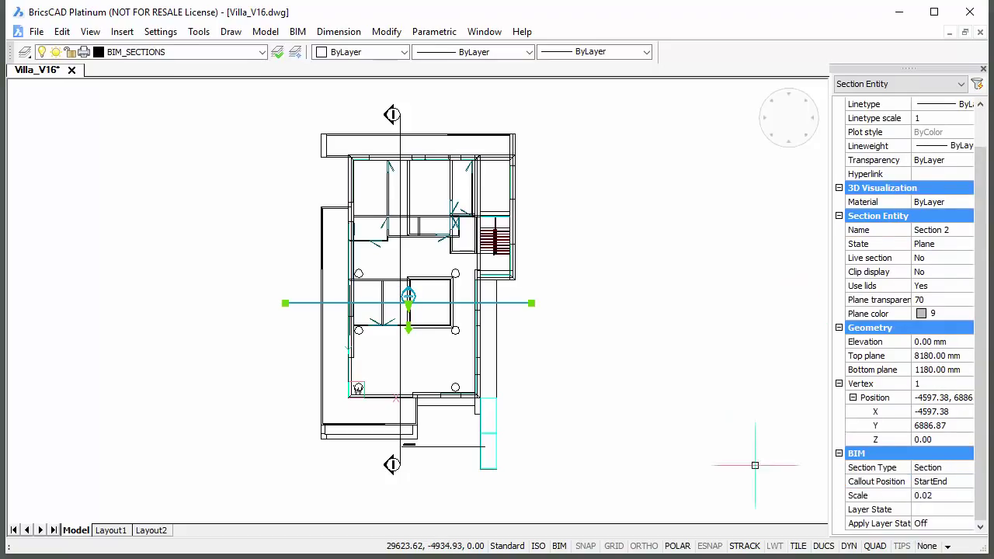
key("Escape")
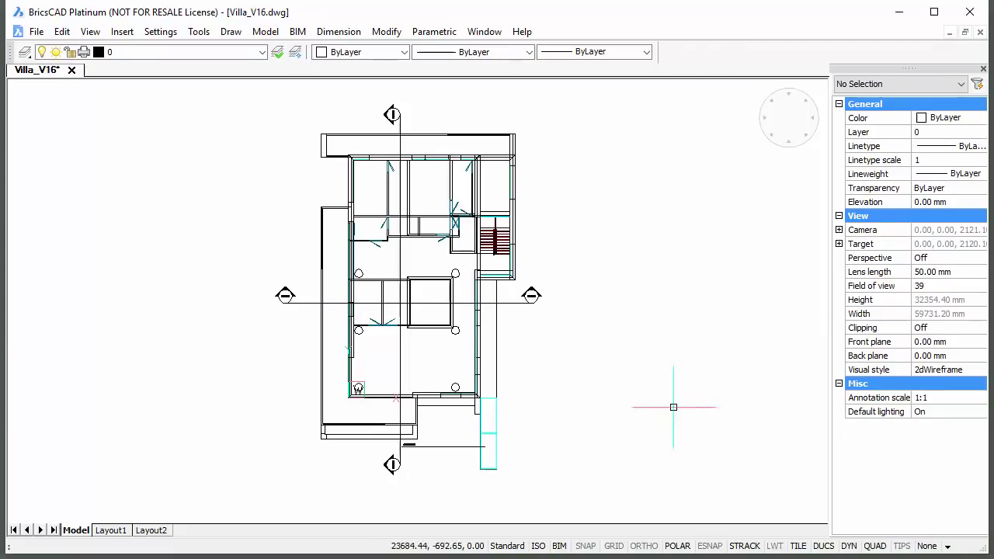
Set Section 2's destination file to Sections and switch the view to the Modeling visual style
right_click(604, 277)
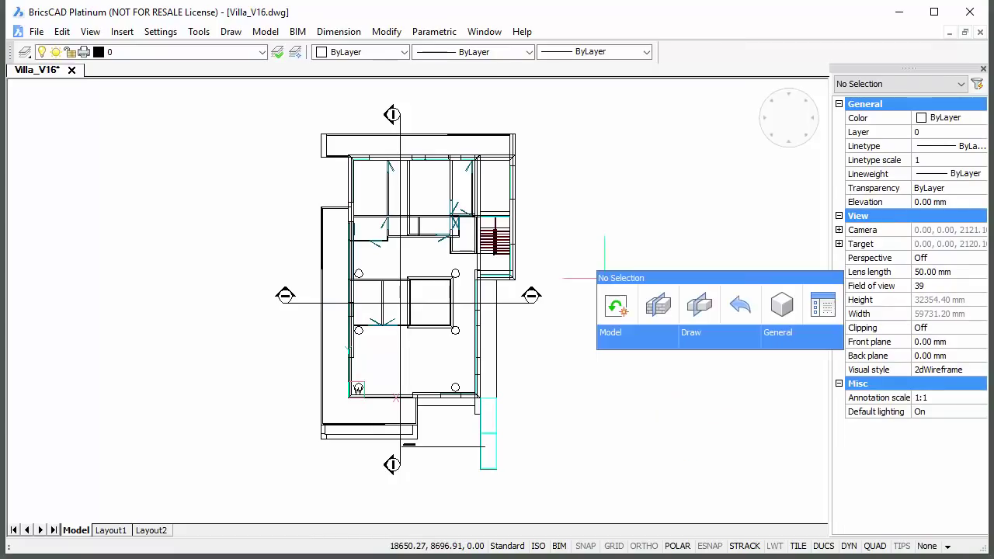
left_click(697, 306)
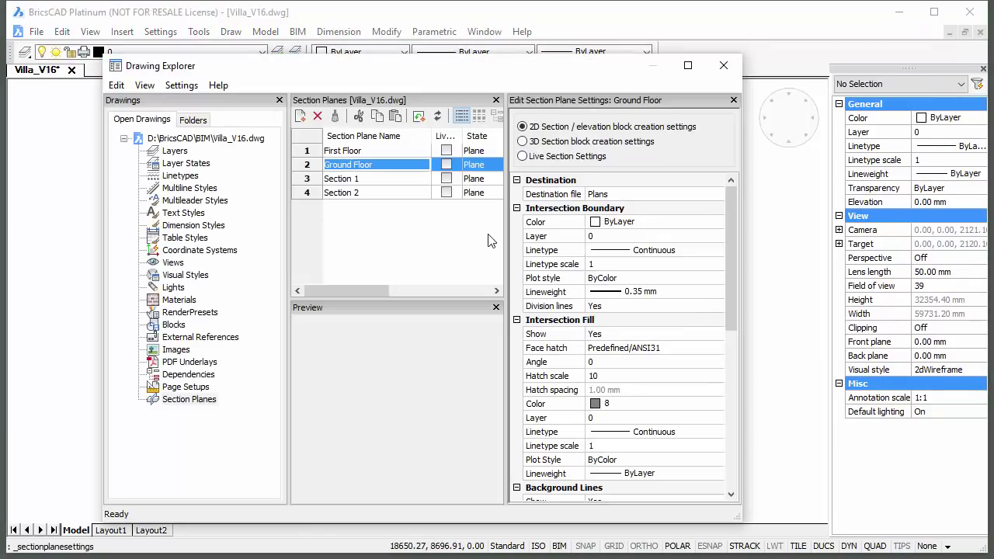
left_click(387, 194)
left_click(599, 194)
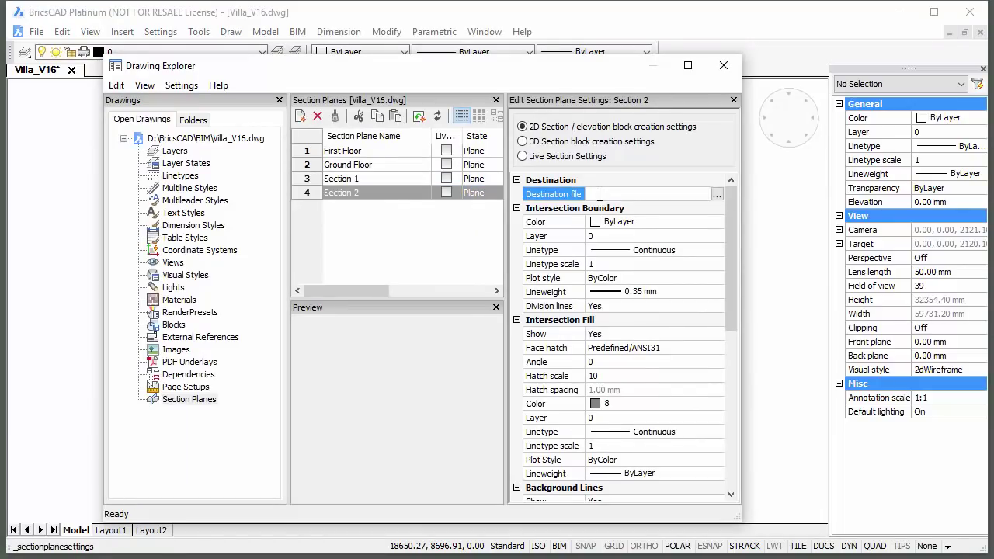
type("Se")
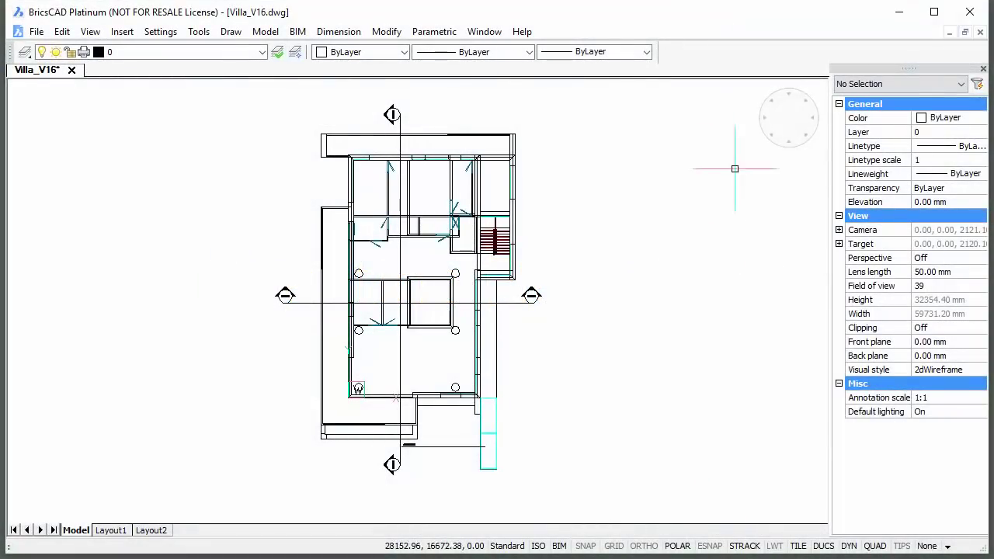
left_click(924, 371)
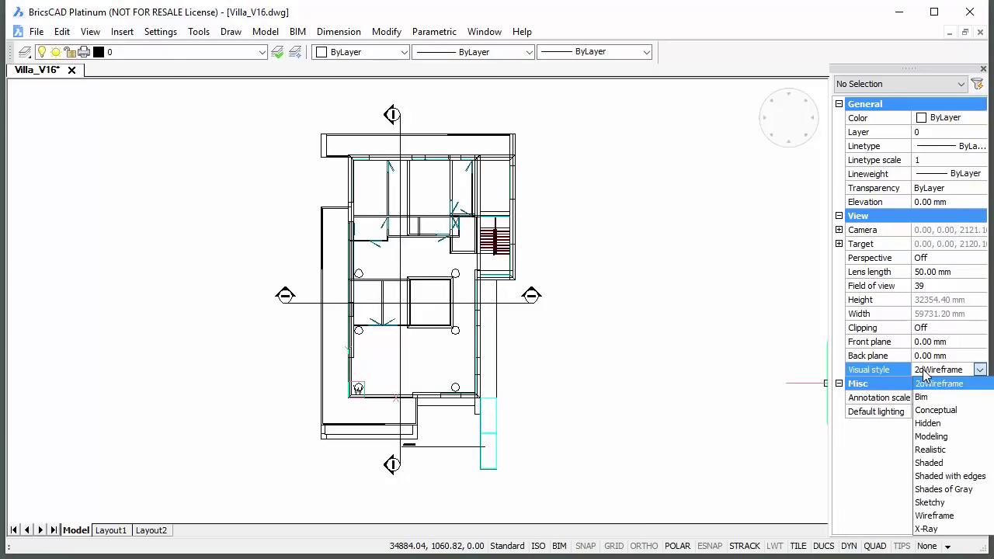
left_click(934, 437)
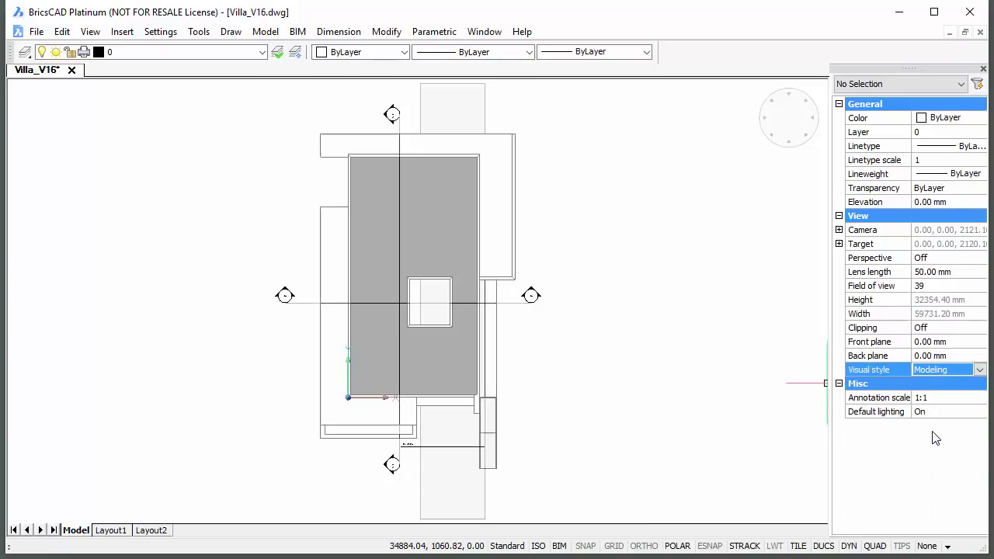
Draw a vertical section west of the plan and name it West
right_click(620, 208)
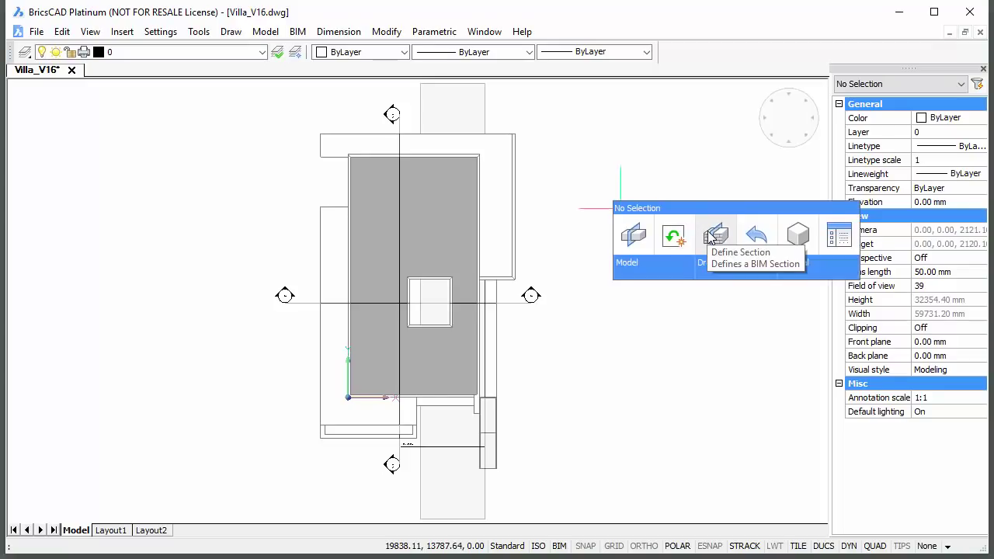
left_click(711, 237)
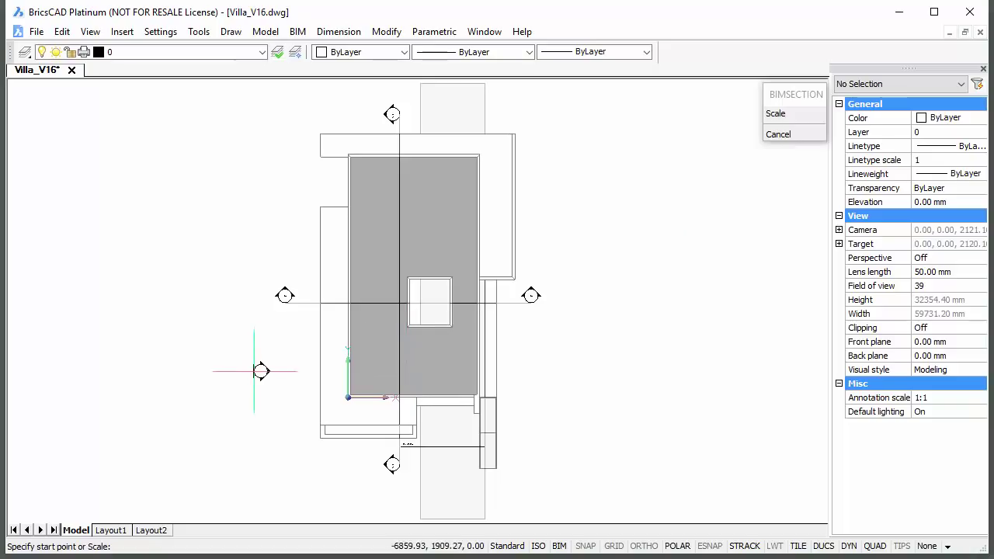
left_click(255, 362)
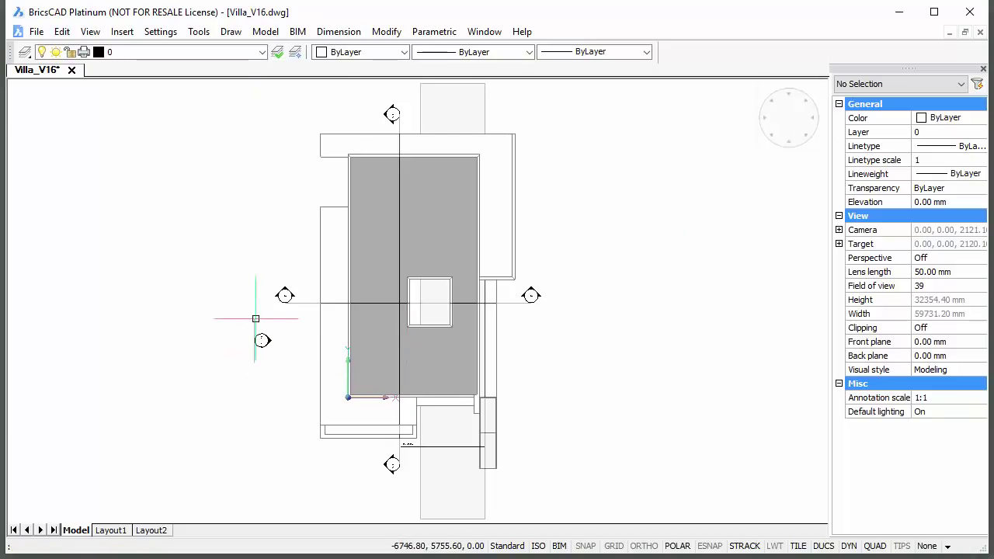
left_click(253, 320)
left_click(258, 340)
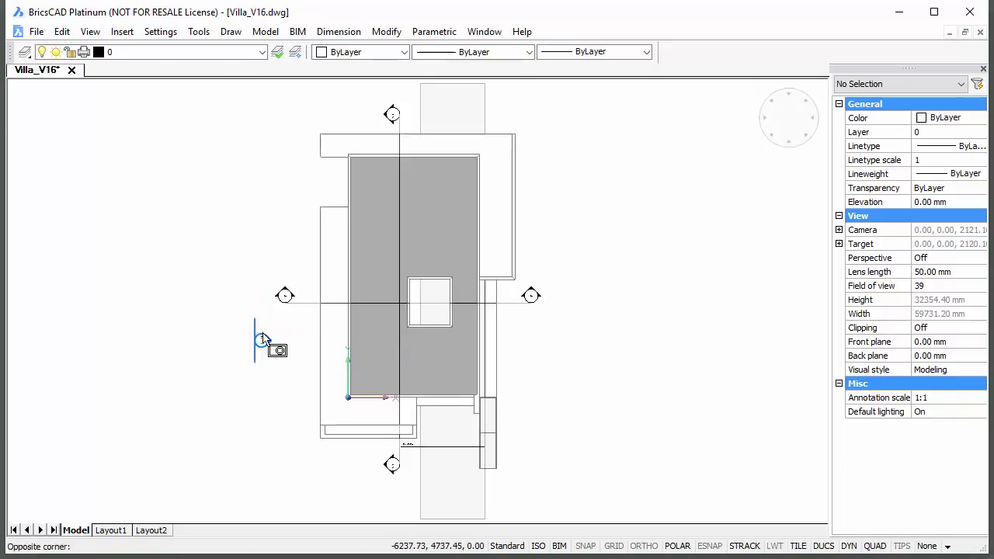
left_click(938, 272)
type("West")
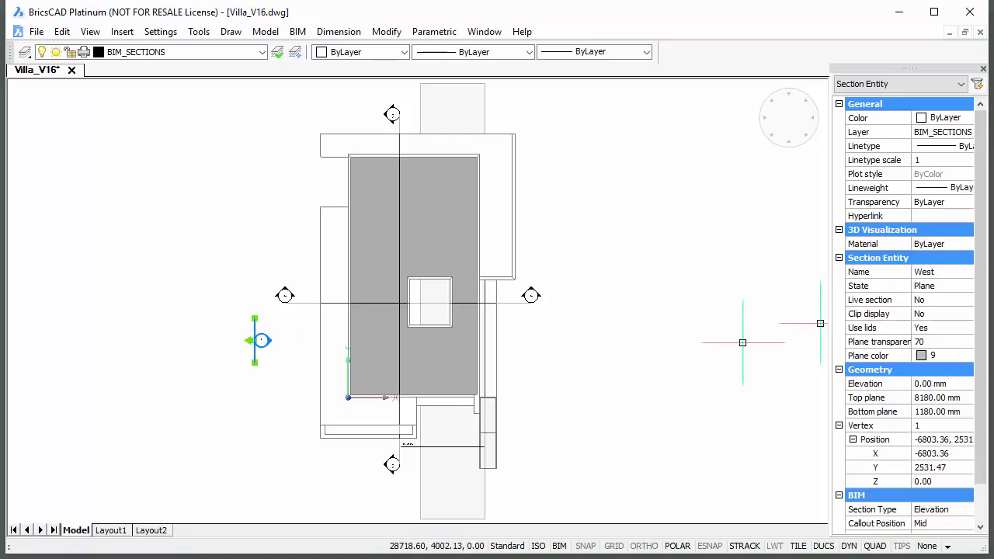
key("Escape")
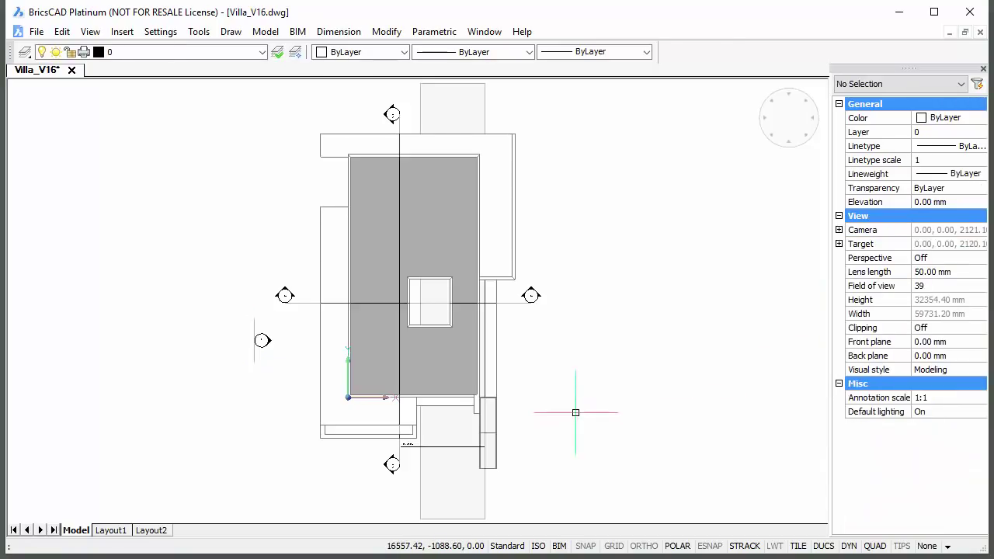
Rename the section below the plan to South
left_click(582, 441)
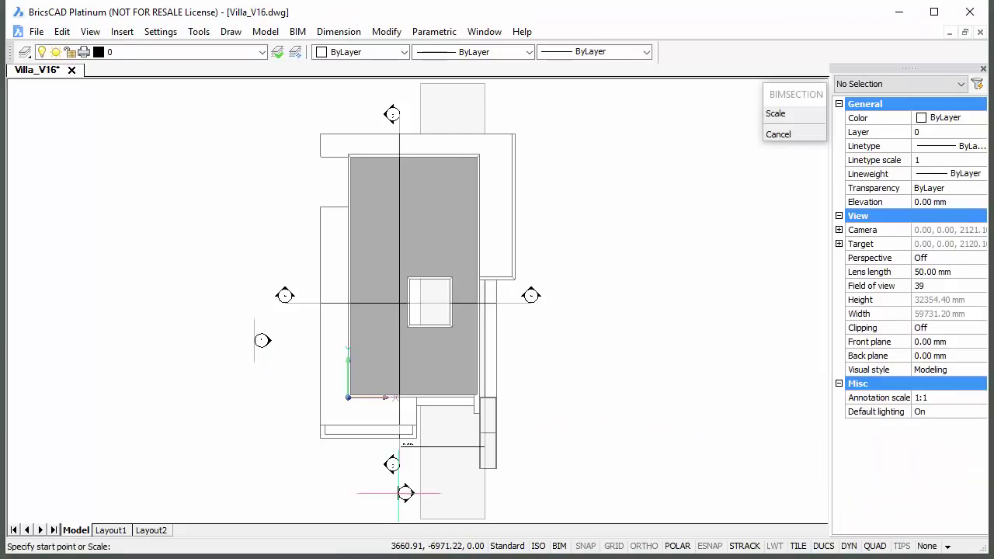
key("Escape")
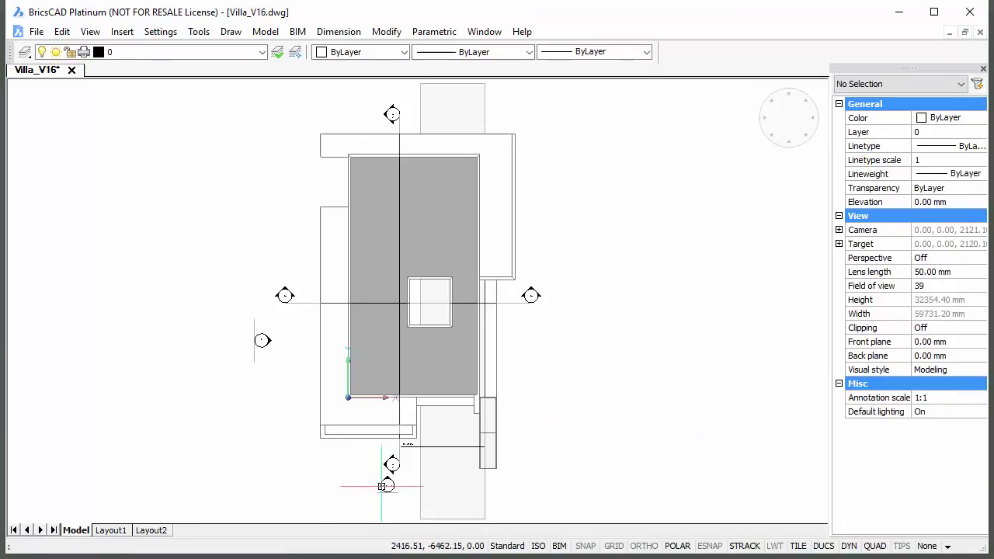
left_click(388, 484)
left_click(933, 273)
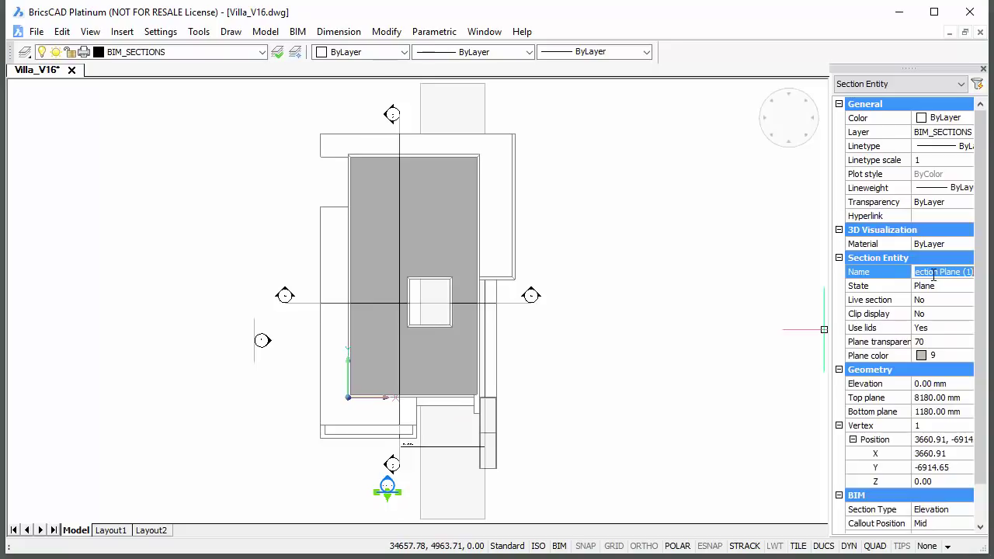
type("South")
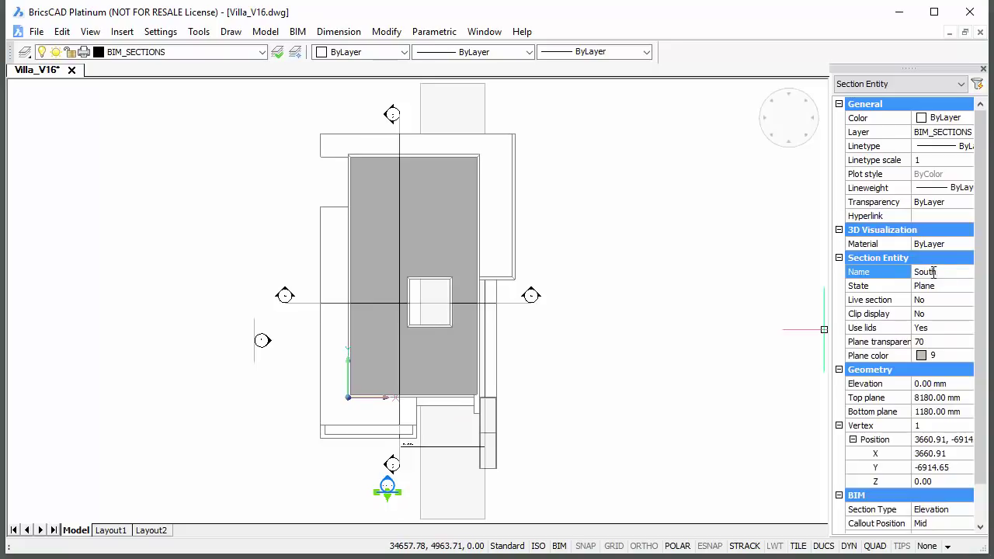
key("Return")
key("Escape")
Draw a section on the east side of the villa and name it East
key("Return")
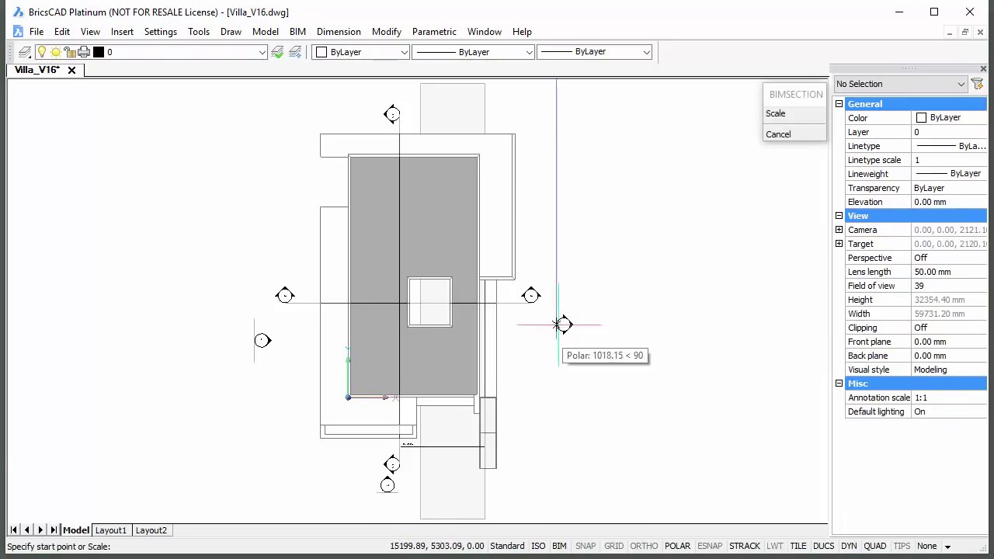
left_click(556, 273)
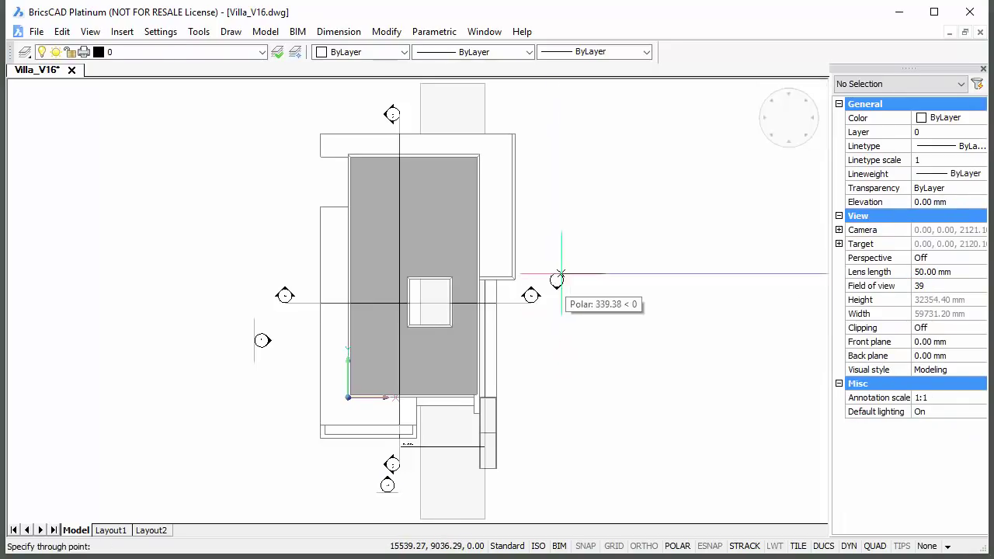
left_click(556, 319)
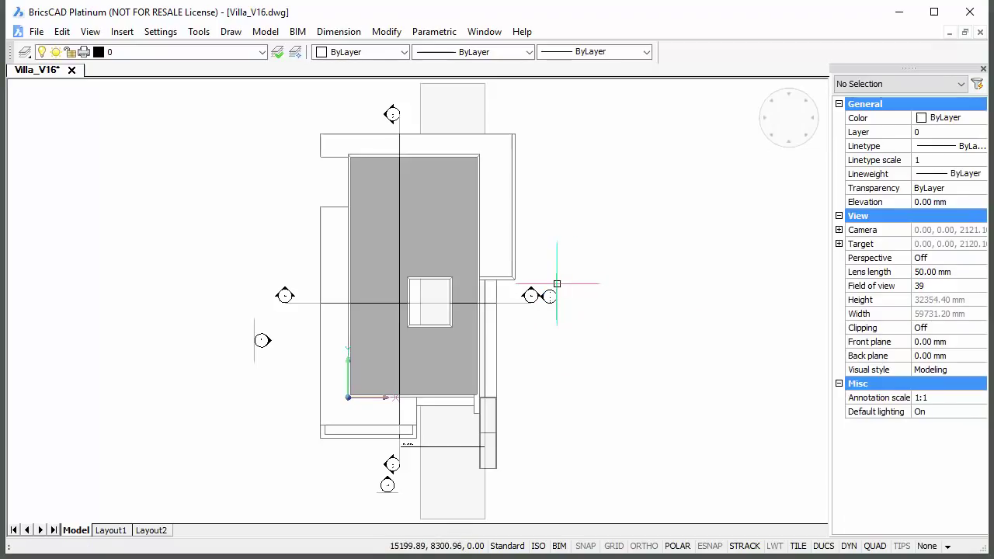
left_click(556, 284)
left_click(945, 274)
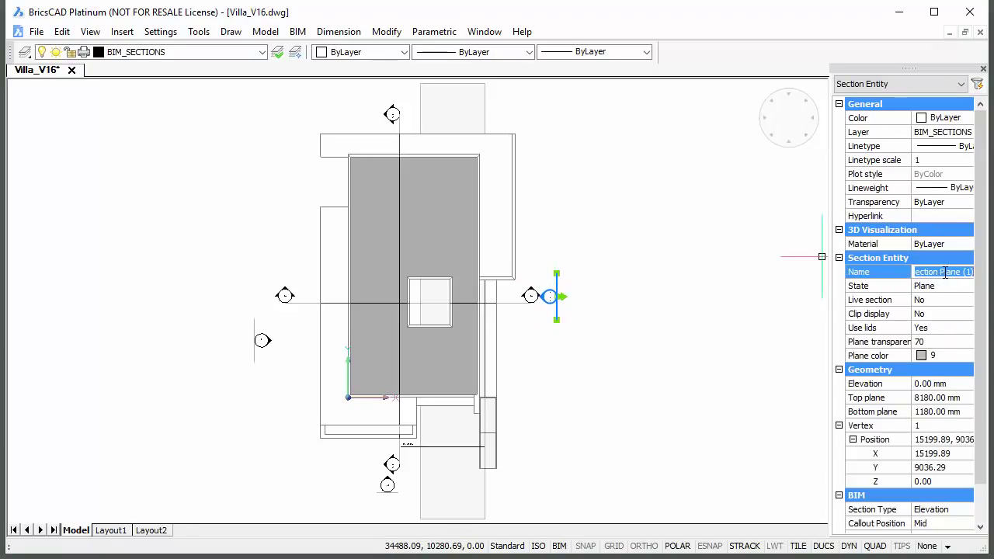
type("East")
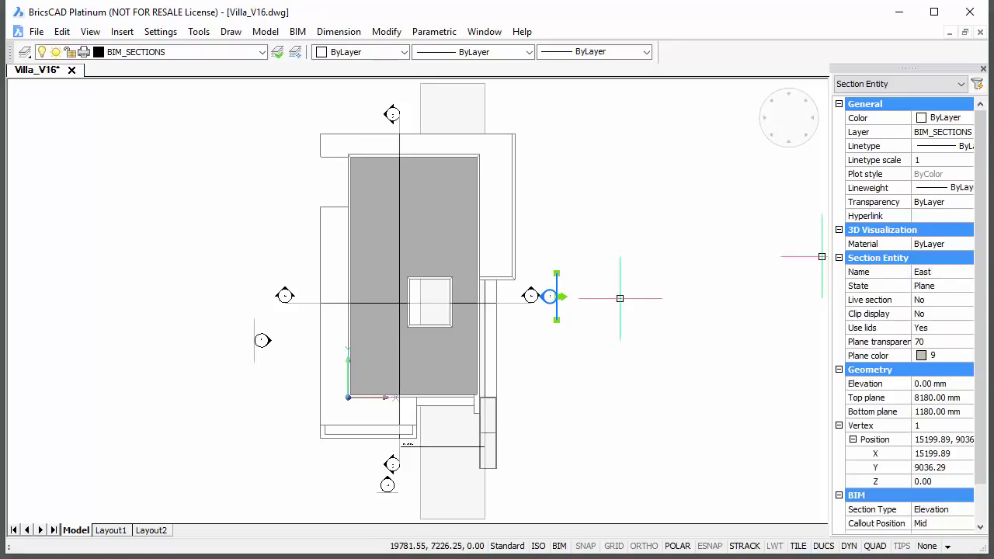
key("Escape")
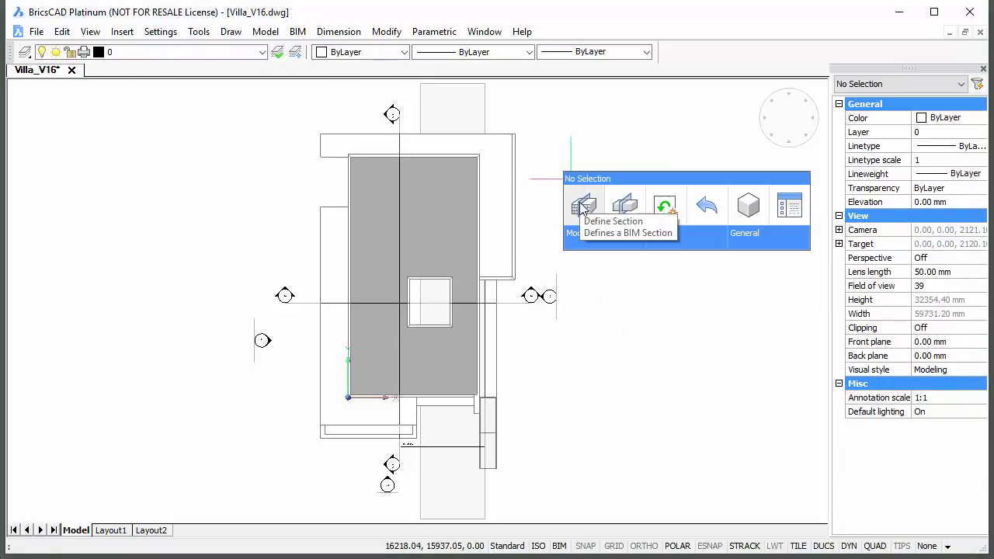
Draw a section along the villa's north edge and name it North
left_click(581, 204)
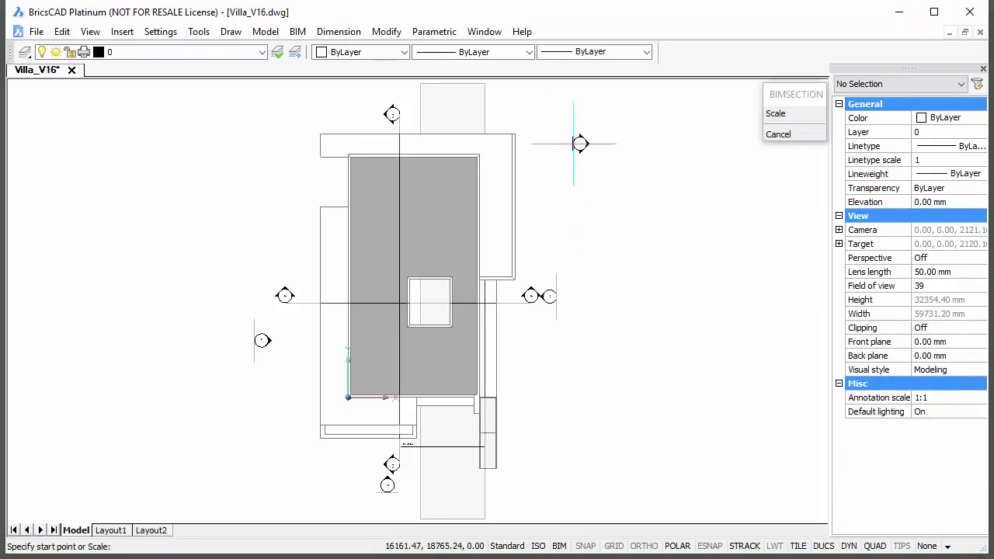
left_click(367, 96)
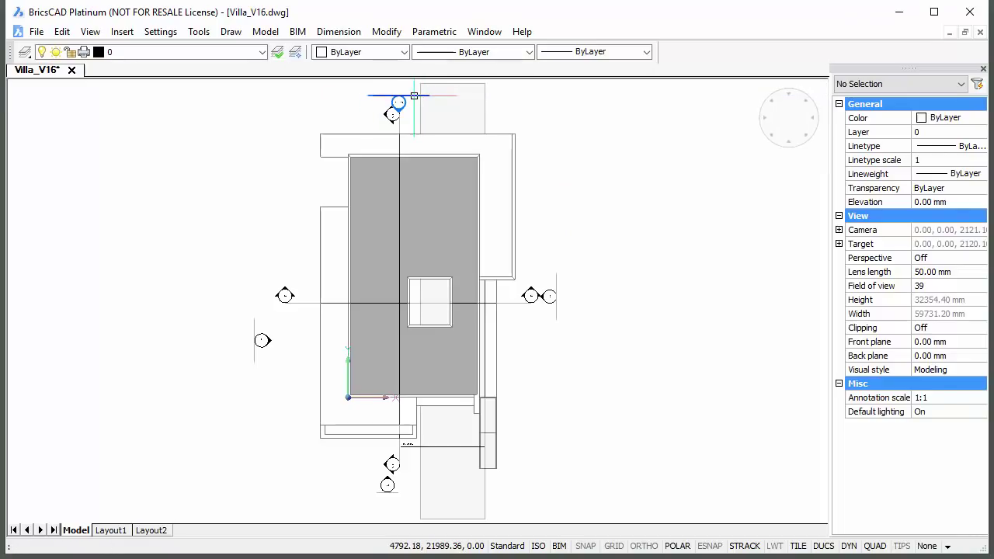
left_click(413, 95)
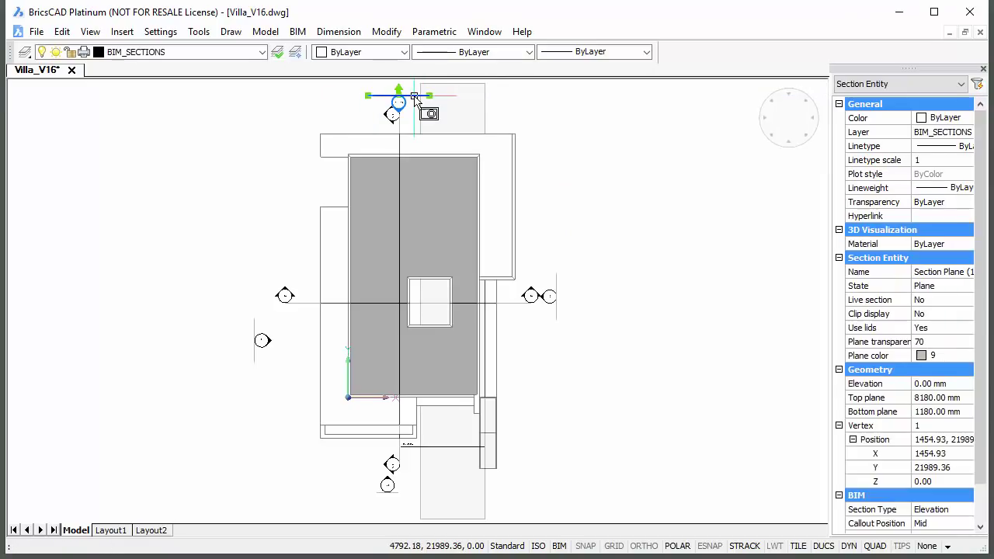
left_click(931, 270)
key("Escape")
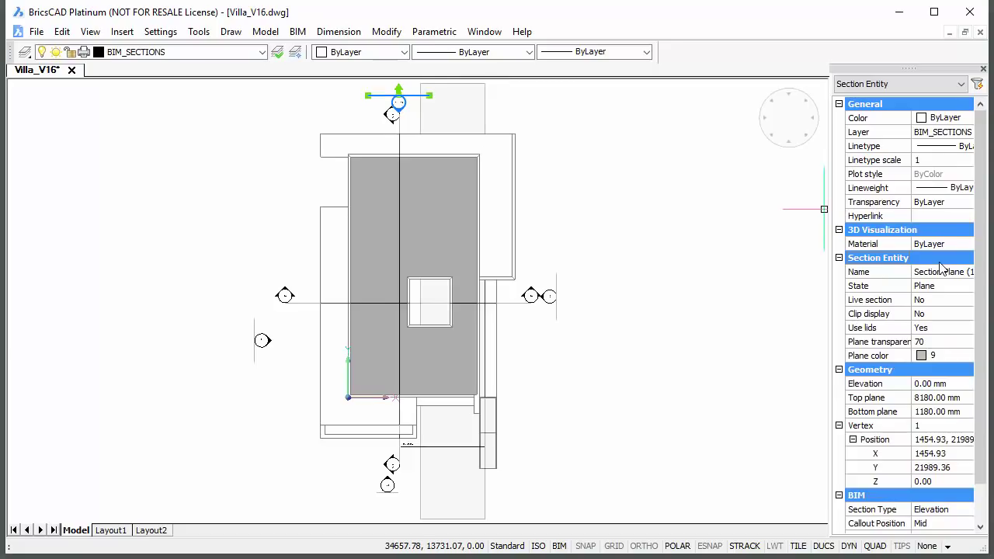
left_click(943, 272)
type("North")
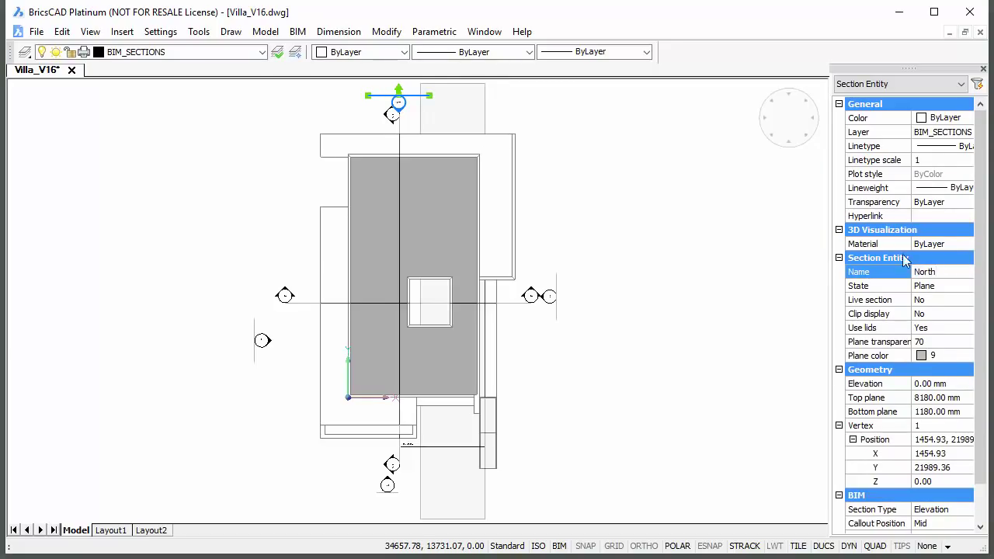
key("Escape")
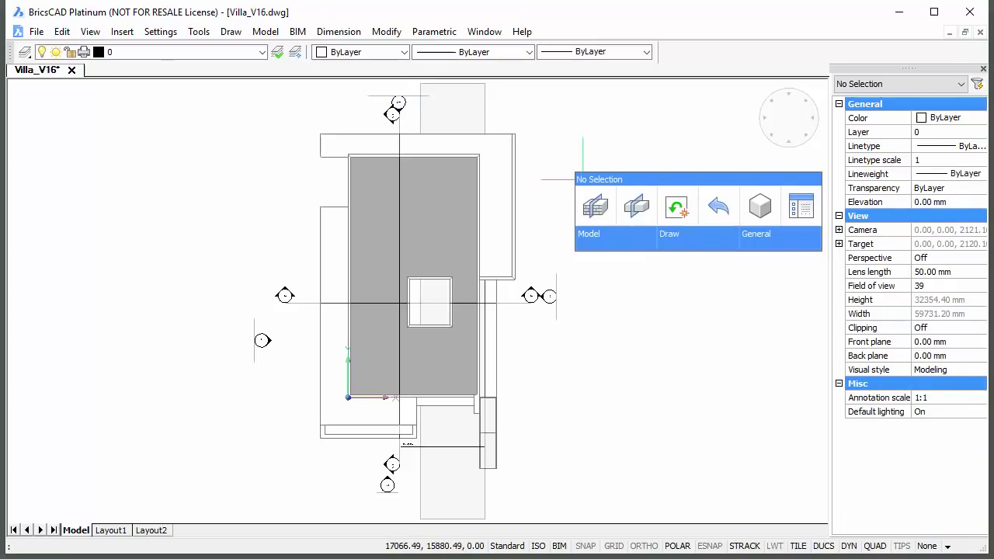
Multi-select the East, North, South and West planes and set their destination file to Plans
left_click(633, 207)
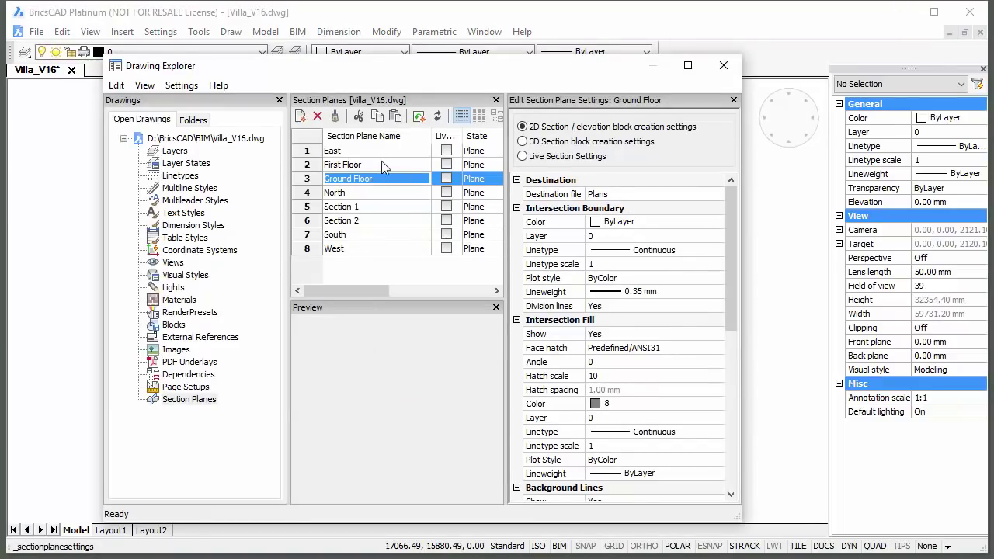
left_click(336, 153)
left_click(343, 195, "ctrl")
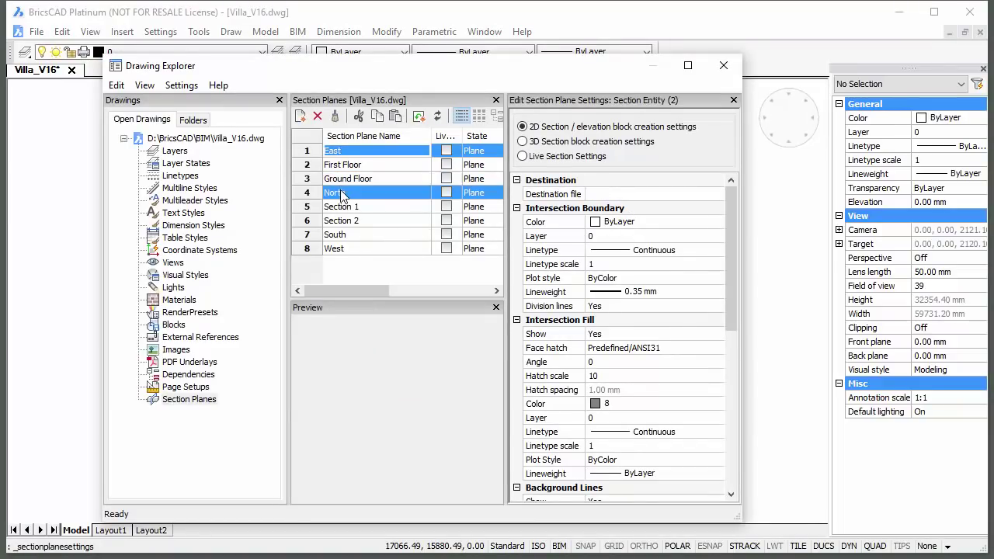
left_click(355, 236, "ctrl")
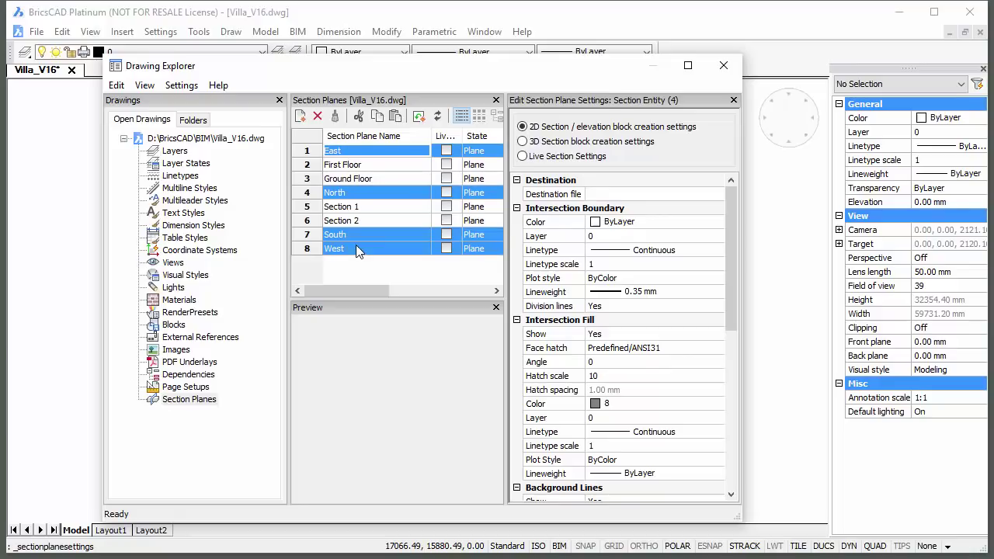
left_click(602, 193)
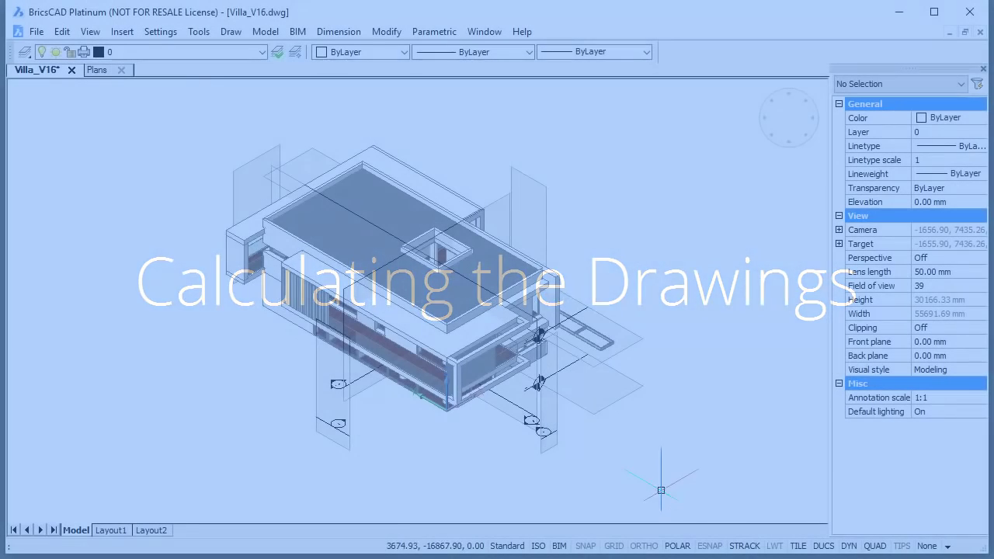
Select a section plane in the 3D model and open the generated Plans.dwg
scroll(654, 433, "up", 3)
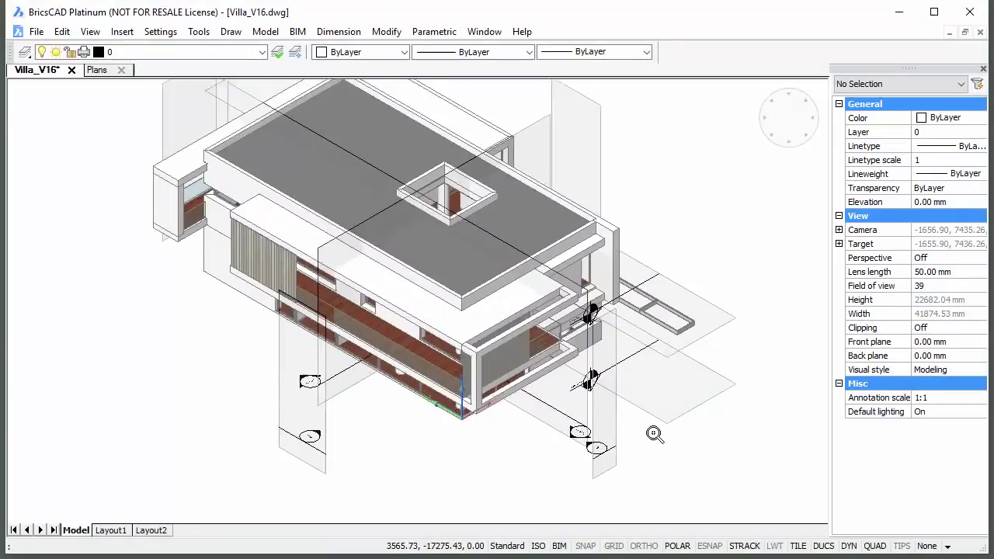
mouse_move(721, 422)
middle_mouse_down()
mouse_move(740, 415)
mouse_move(679, 402)
middle_mouse_up()
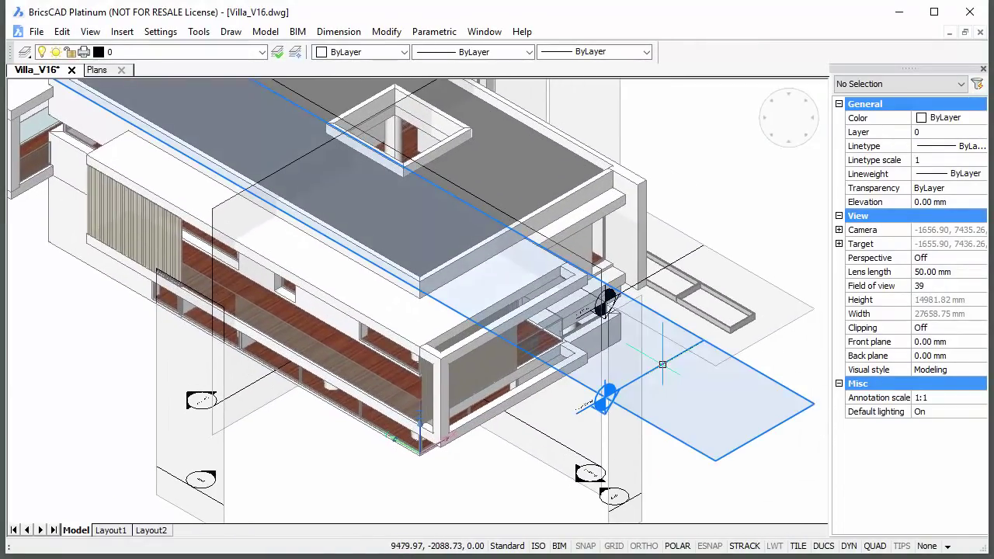
mouse_move(685, 372)
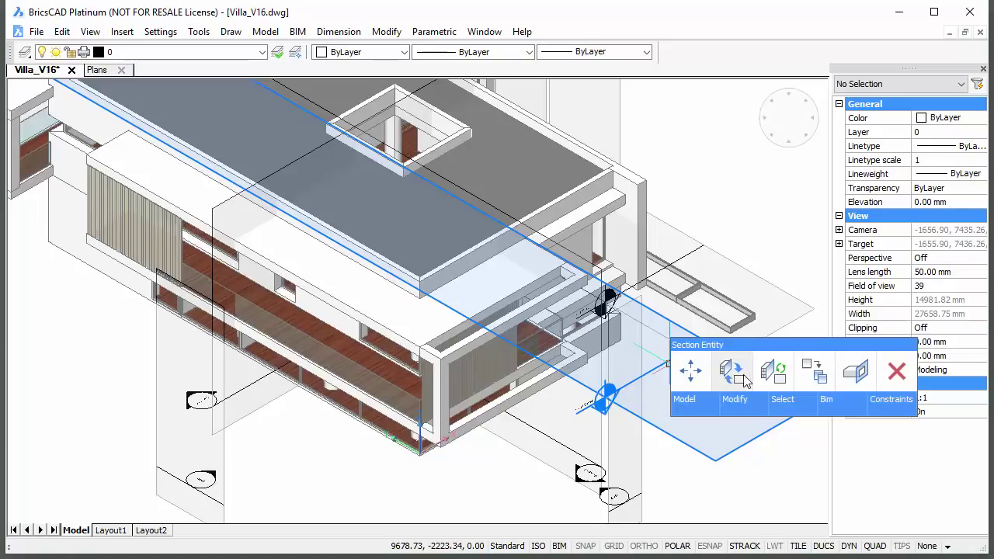
left_click(773, 374)
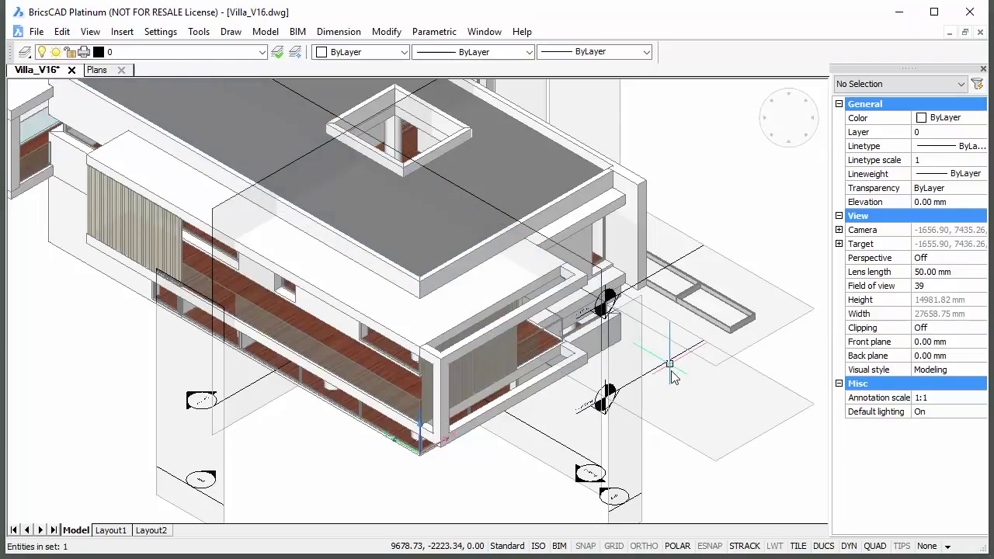
key("Escape")
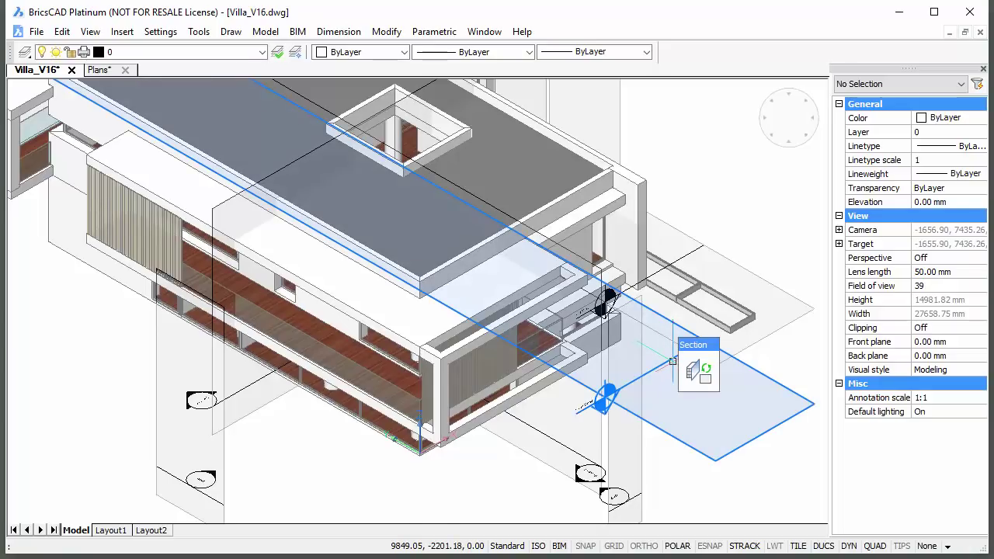
mouse_move(672, 371)
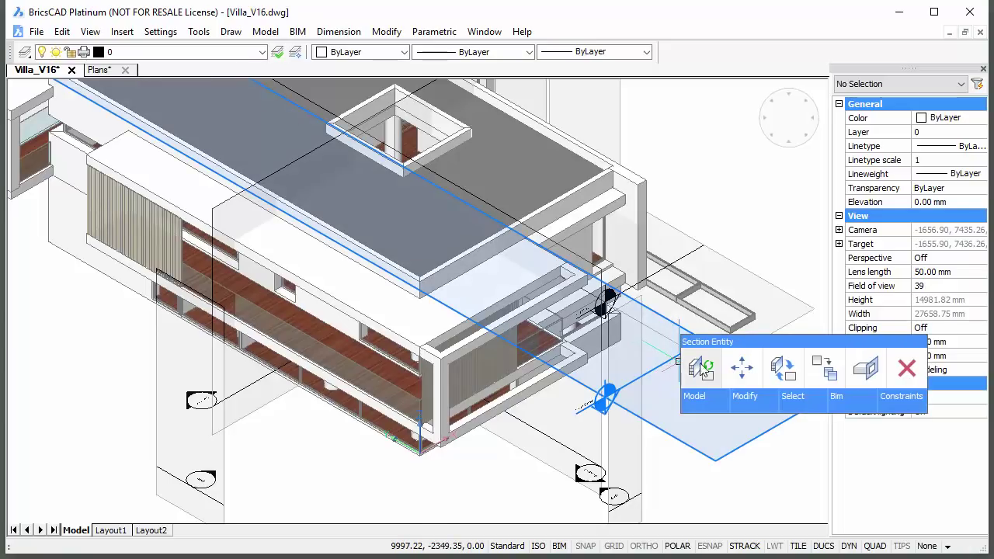
left_click(781, 376)
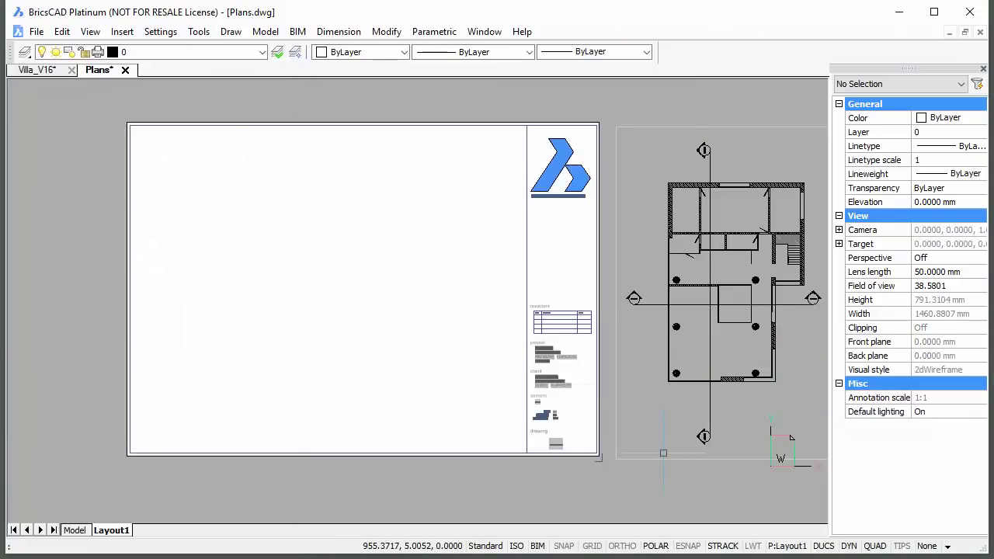
Move the generated floor plan viewport onto the left area of the title-block sheet
key("ctrl+Page_Up")
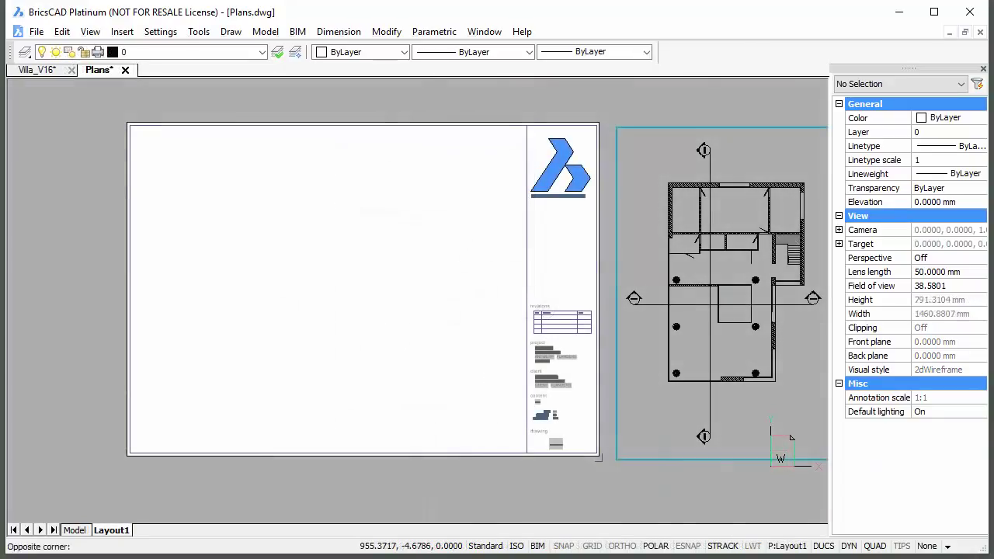
left_click(664, 460)
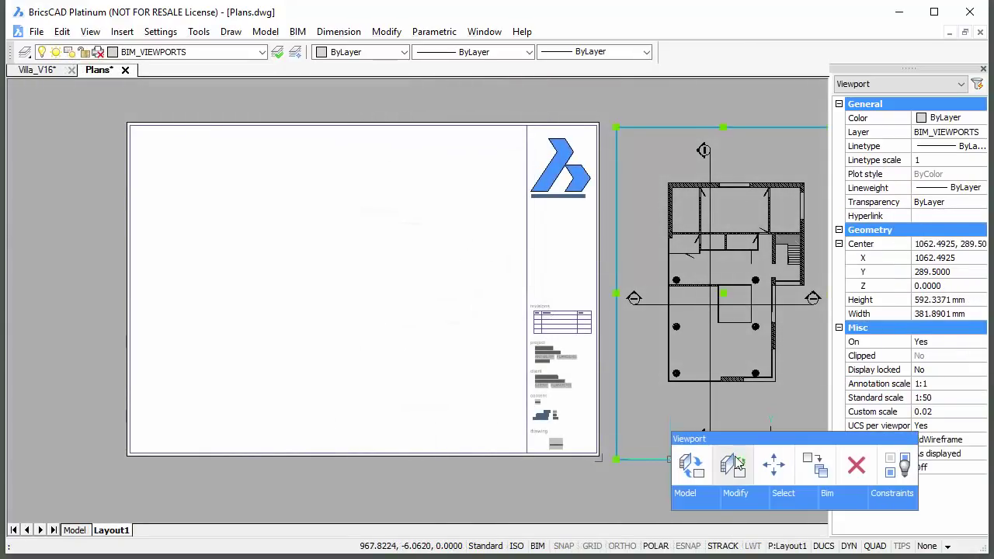
left_click(775, 464)
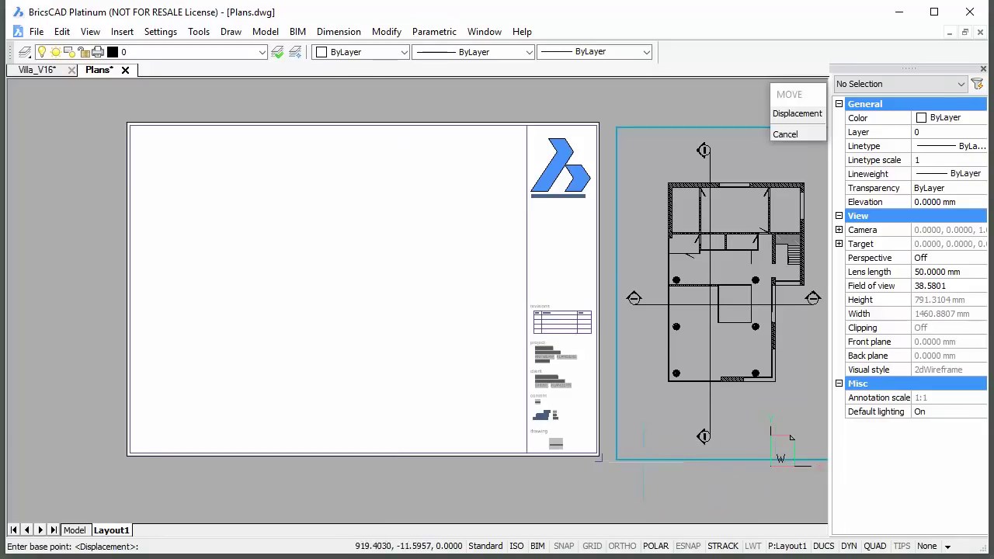
left_click(619, 461)
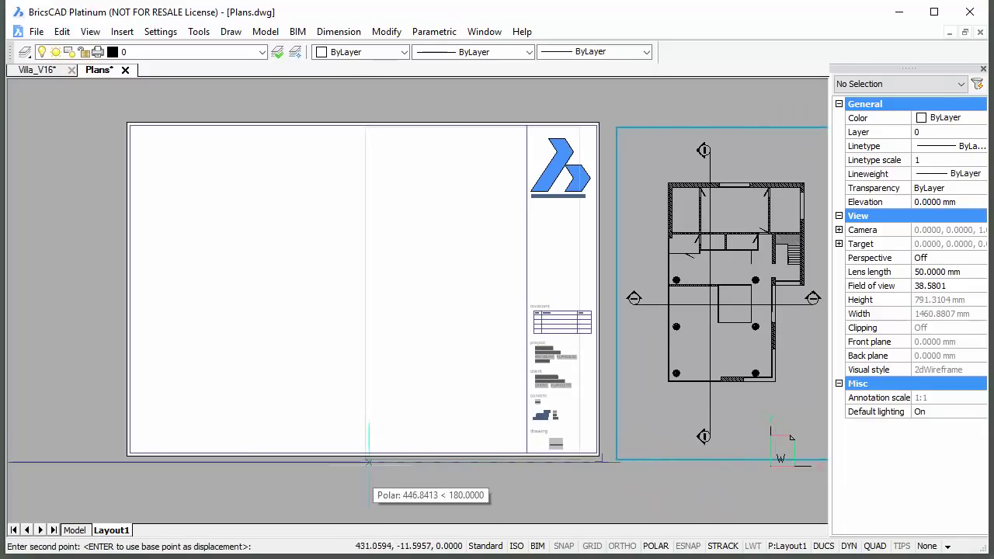
left_click(142, 462)
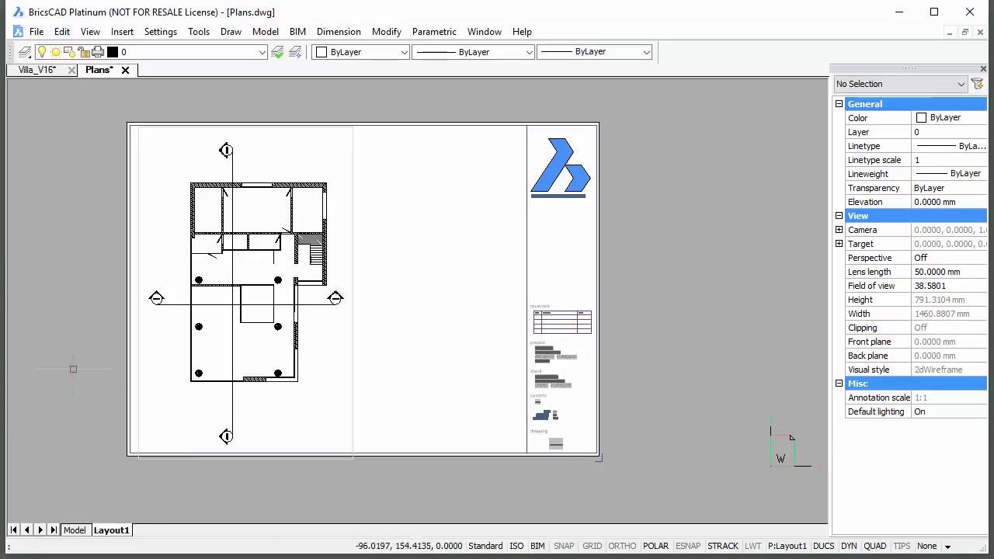
Open the Villa_V16 sheet set and zoom to show the whole Plans sheet and title block
left_click(35, 35)
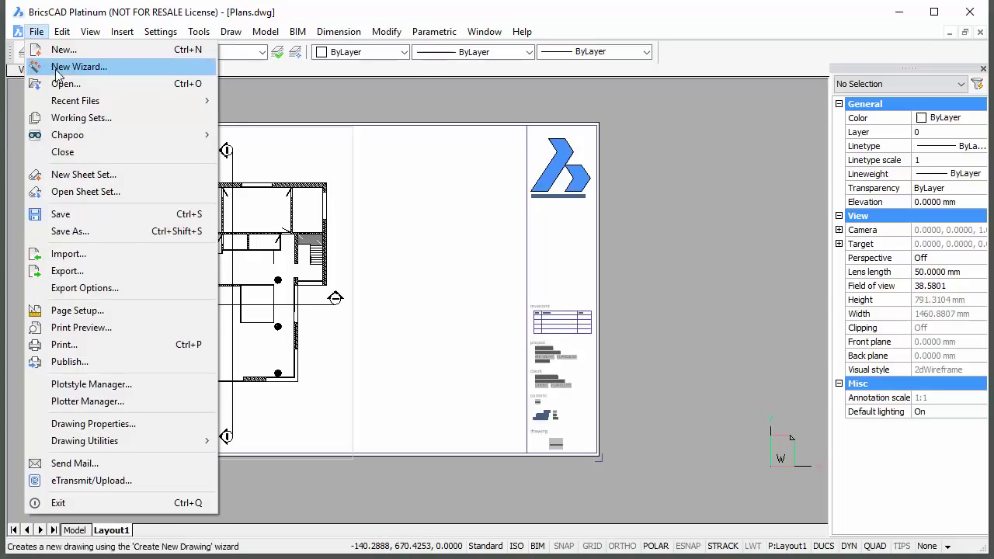
left_click(81, 190)
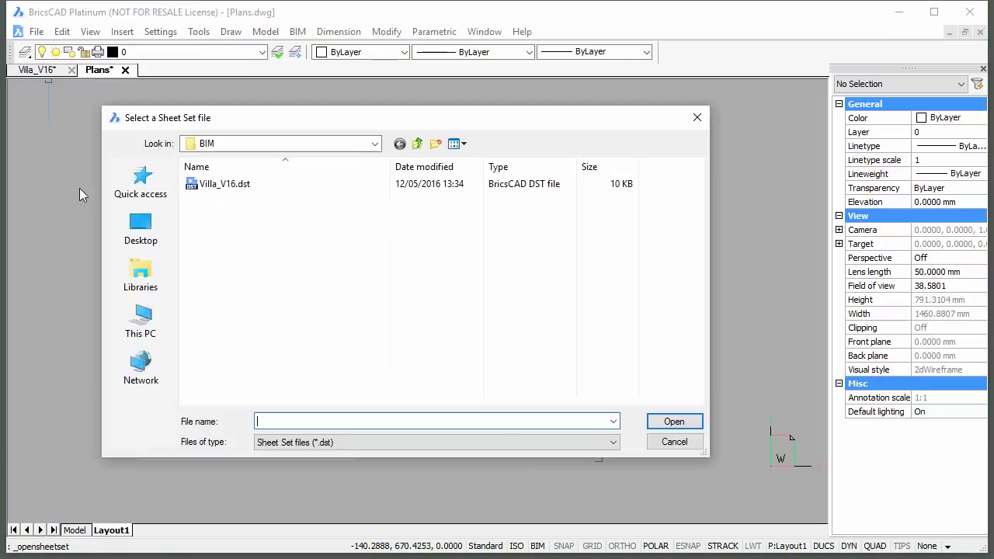
double_click(219, 186)
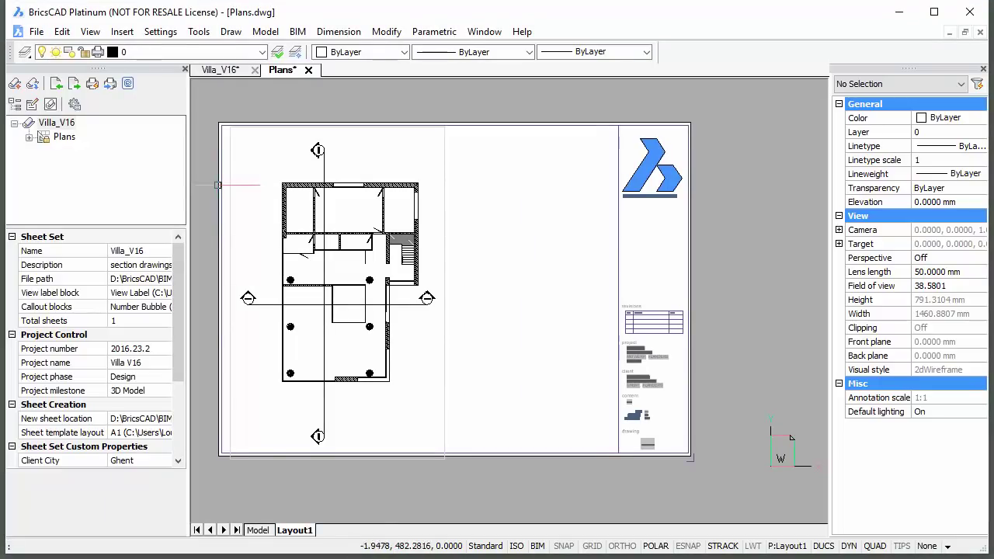
left_click_drag(177, 259, 179, 350)
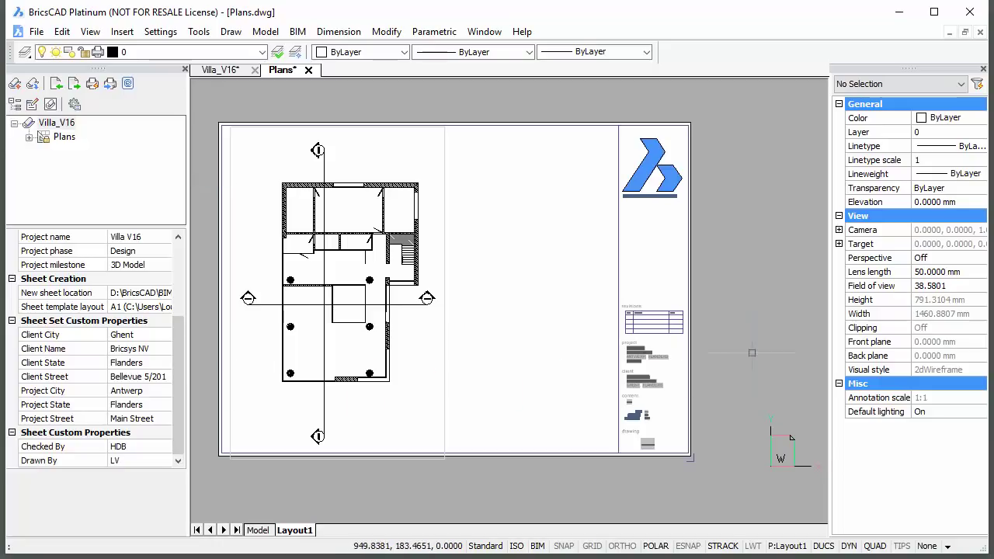
mouse_move(791, 365)
middle_mouse_down()
mouse_move(618, 386)
mouse_move(659, 363)
middle_mouse_up()
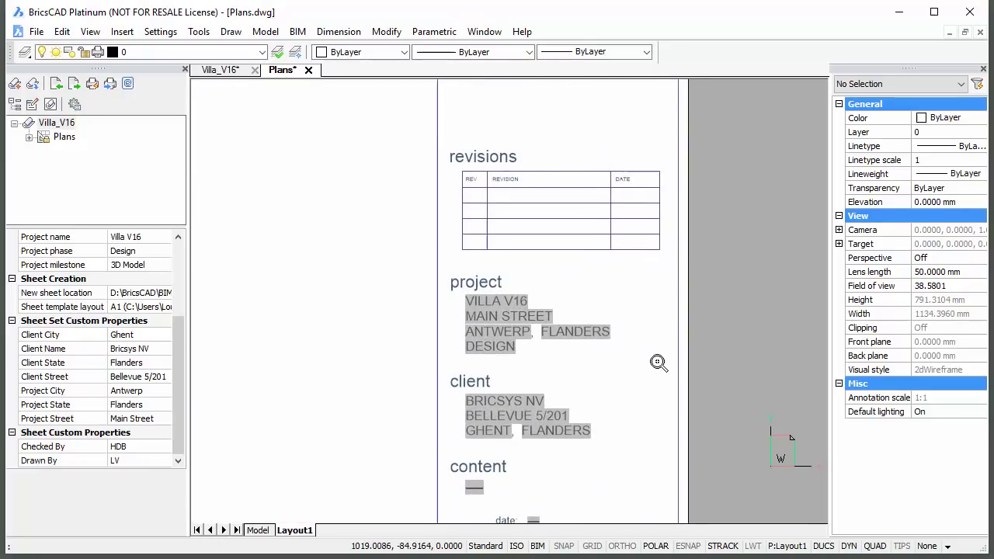
middle_click_drag(658, 362, 662, 410, "ctrl")
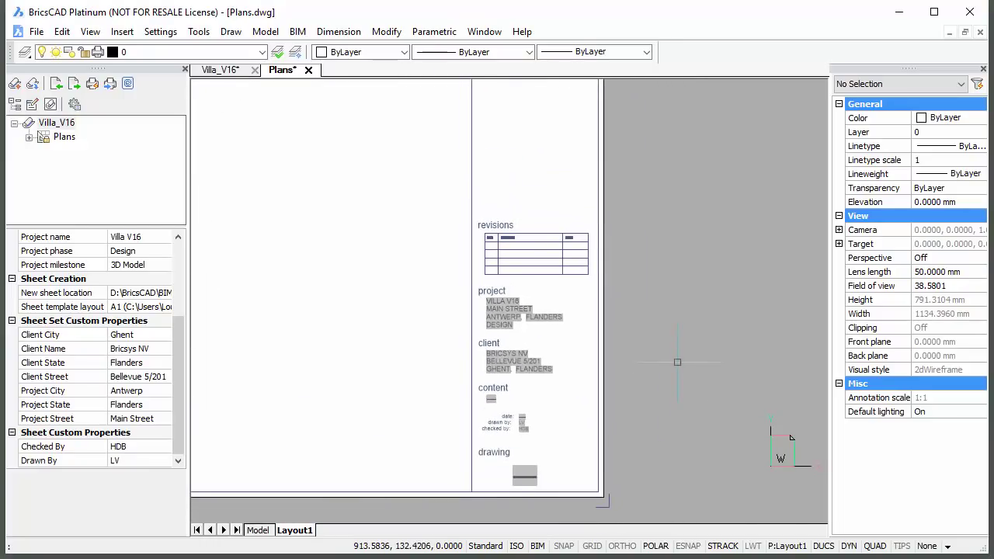
middle_click(521, 359)
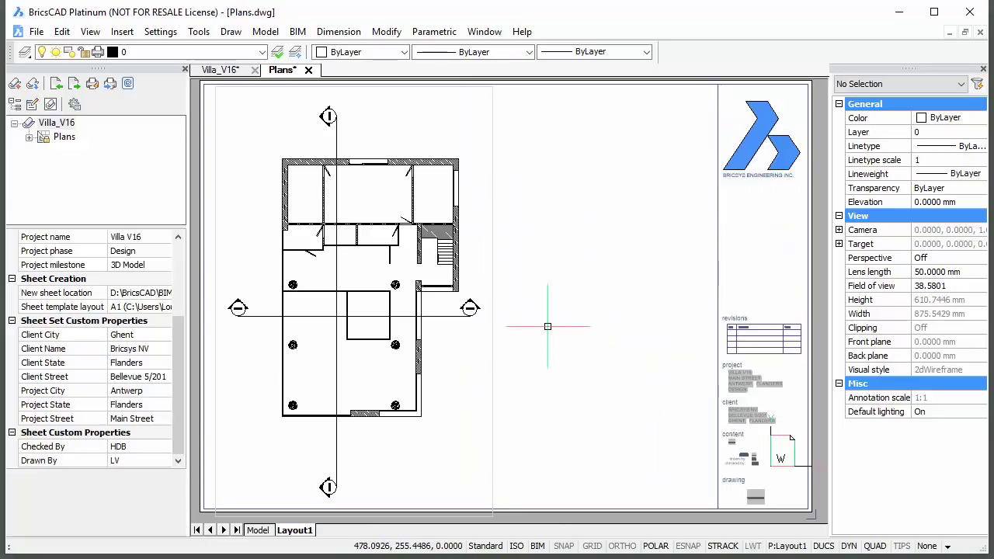
Generate the second plan from the model's section plane and move its viewport onto the Plans sheet
left_click(245, 71)
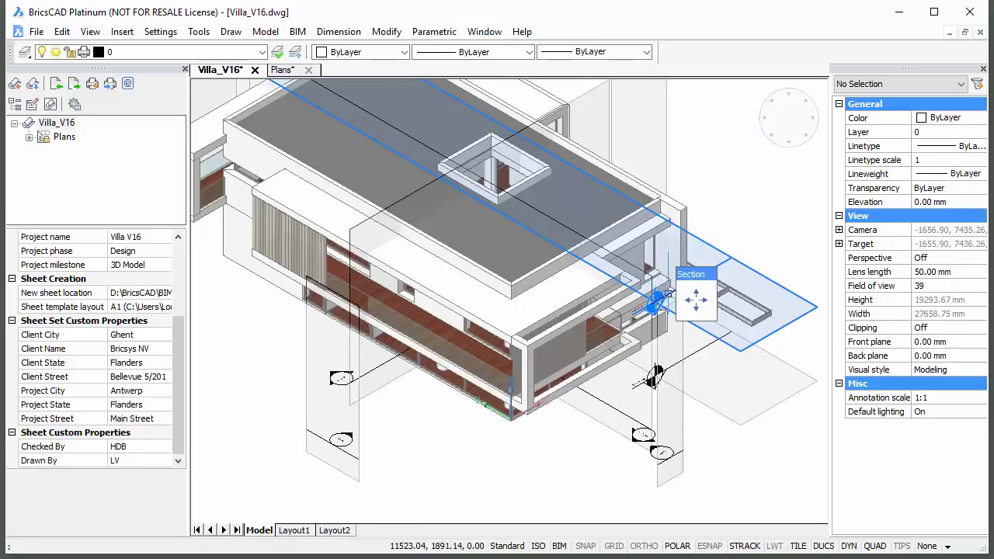
left_click(781, 307)
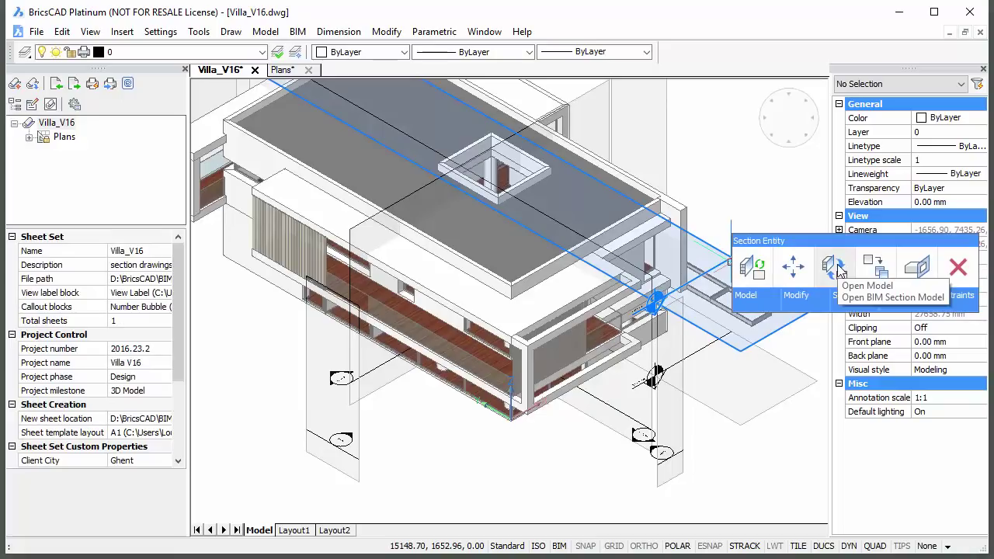
left_click(831, 266)
scroll(563, 264, "down", 3)
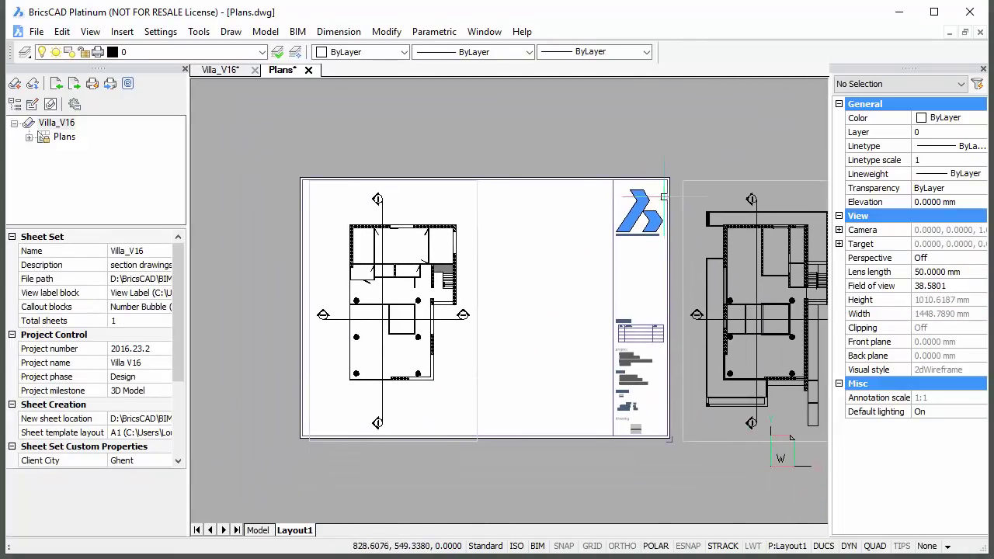
left_click(712, 186)
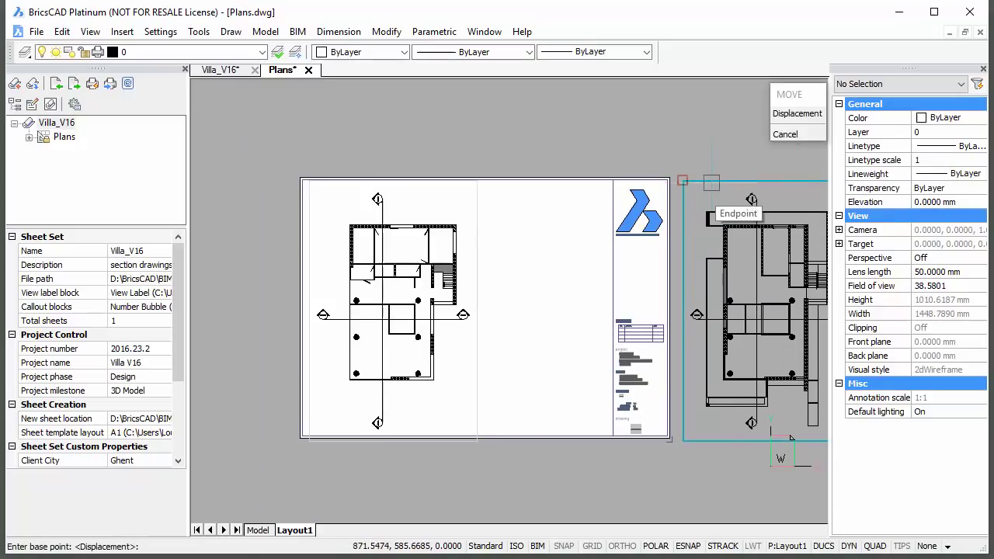
left_click(478, 186)
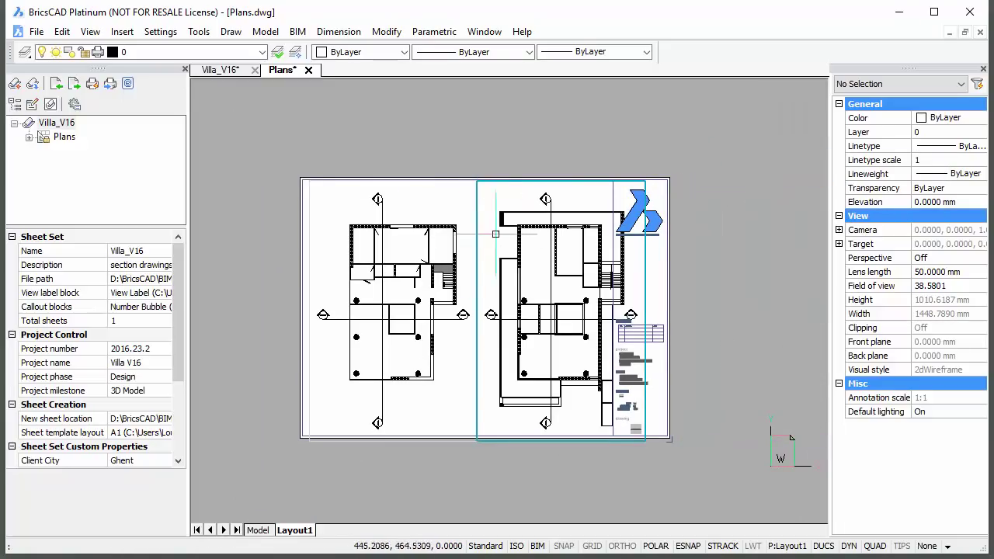
Shift both plan viewports slightly left, resize the right one, and fit the sheet in view
left_click_drag(490, 197, 466, 188)
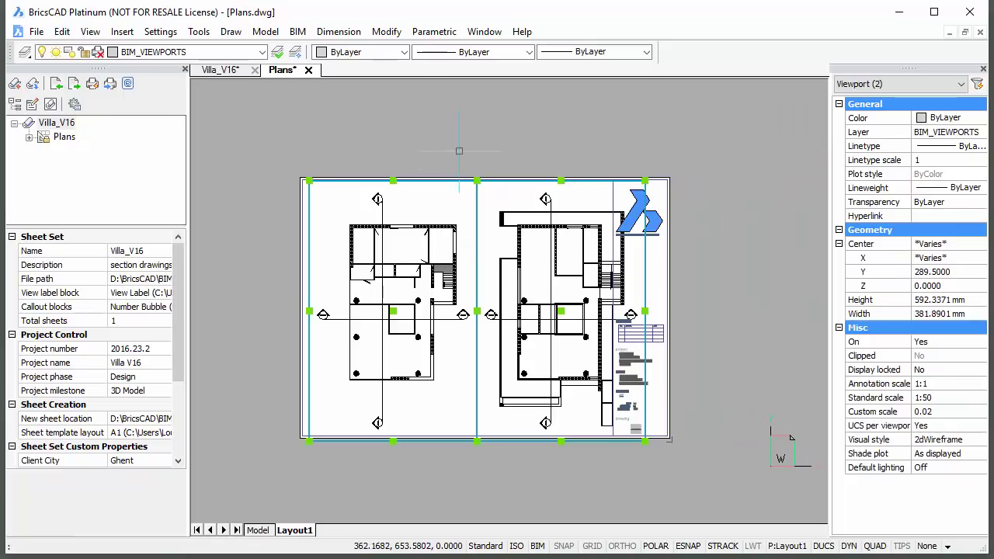
left_click(510, 165)
left_click(509, 147)
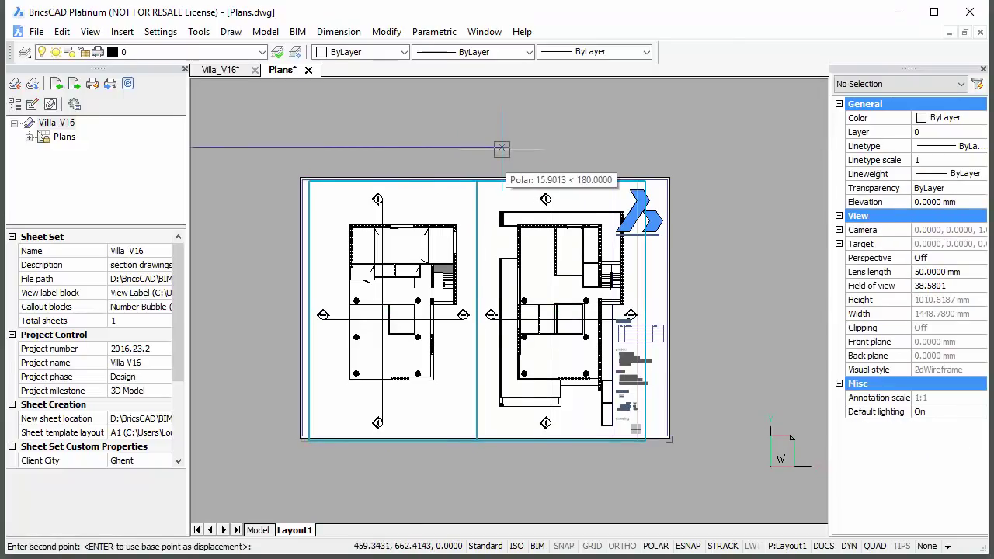
left_click(501, 147)
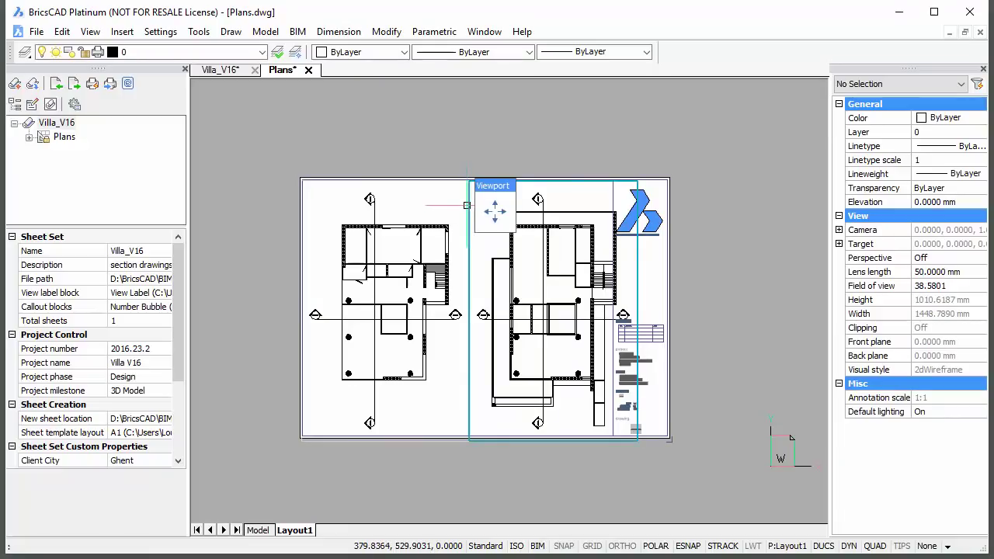
left_click(466, 205)
left_click(504, 155)
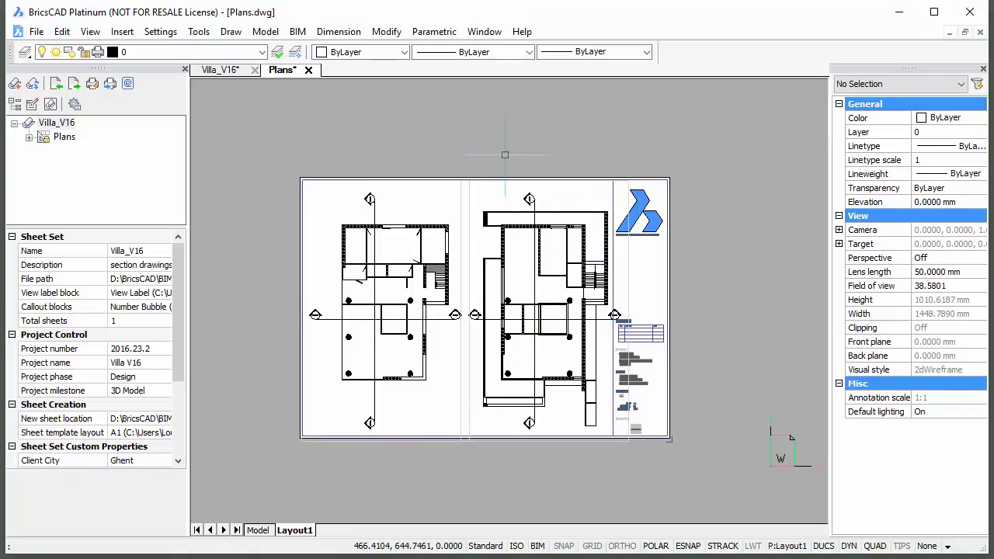
middle_click(724, 281)
middle_click(724, 280)
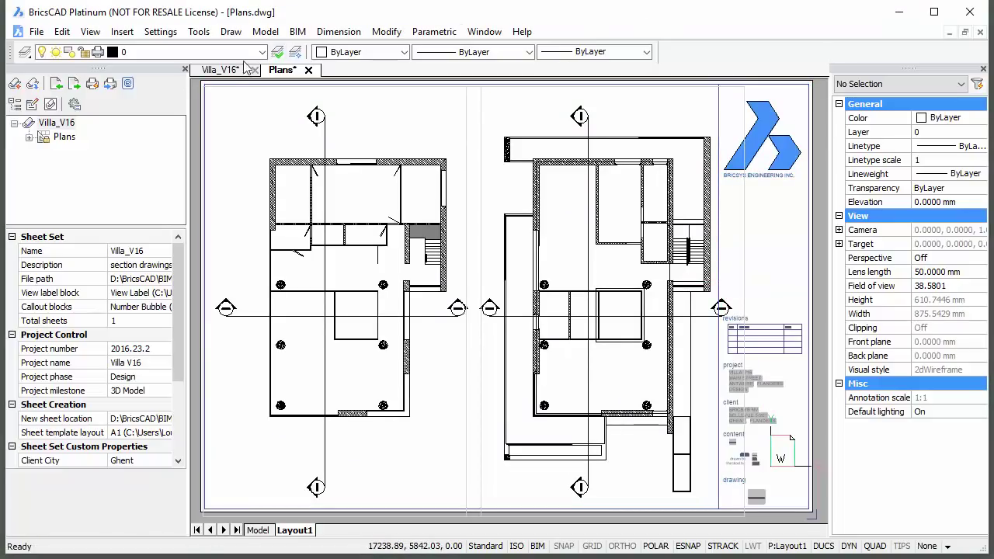
Select everything in the 3D model, generate all section drawings, and open the Elevations sheet
left_click(222, 70)
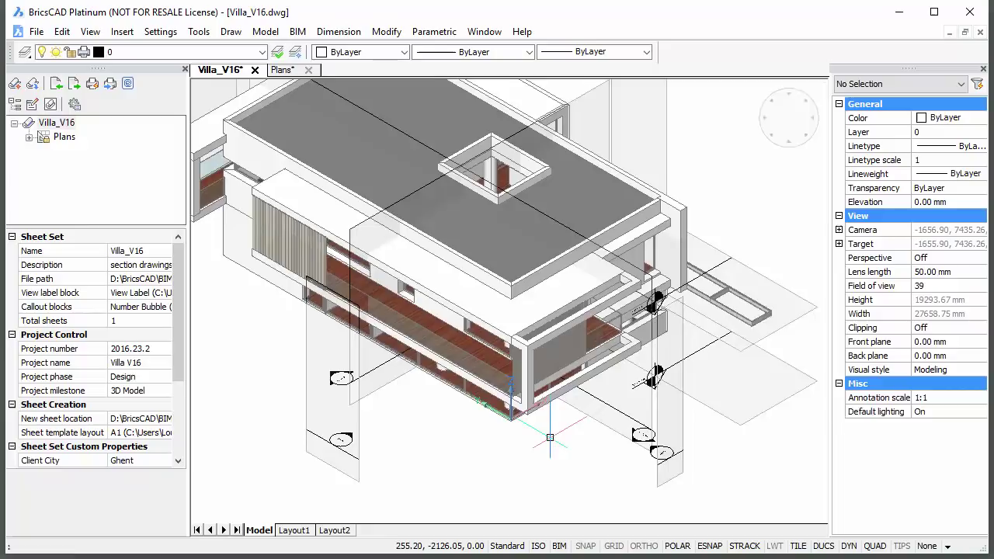
key("ctrl+a")
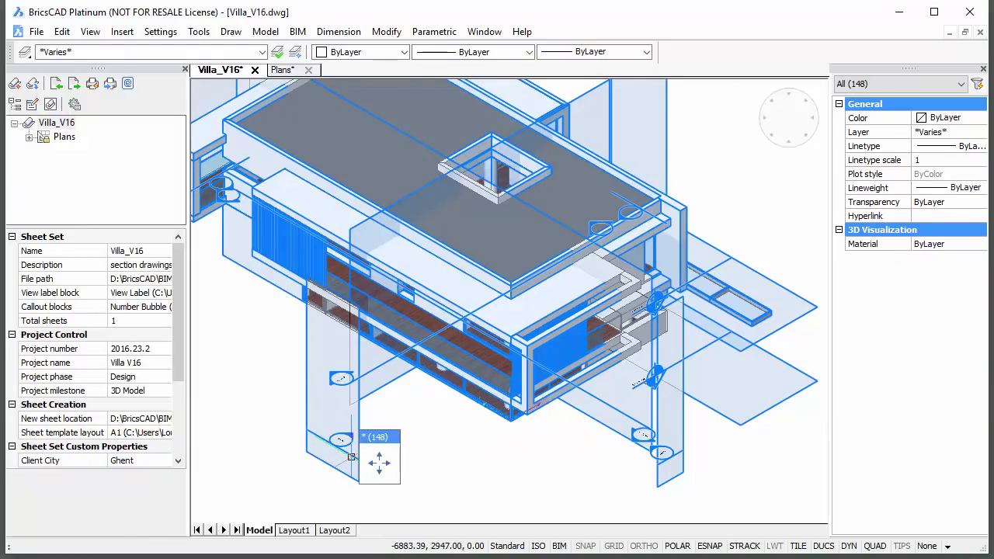
mouse_move(371, 463)
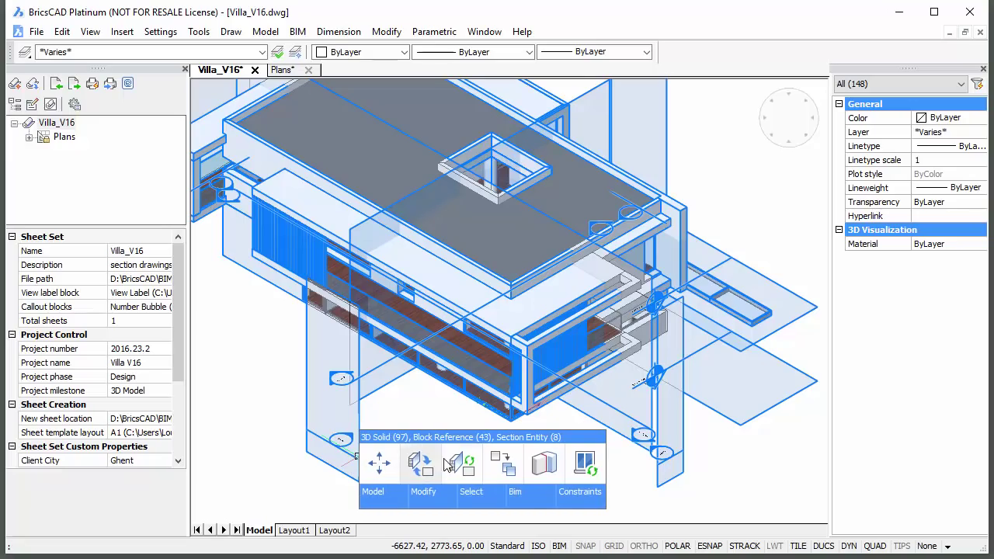
left_click(465, 464)
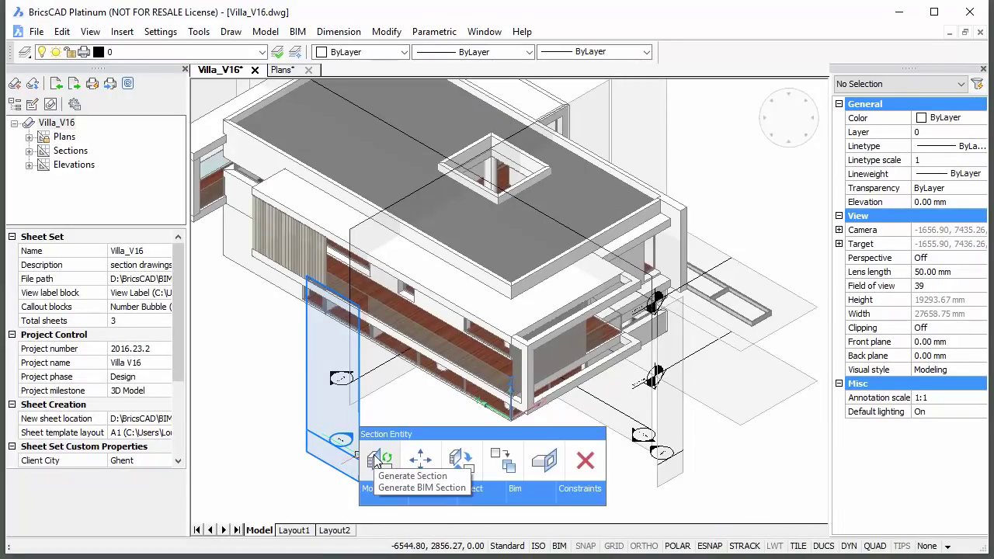
left_click(466, 456)
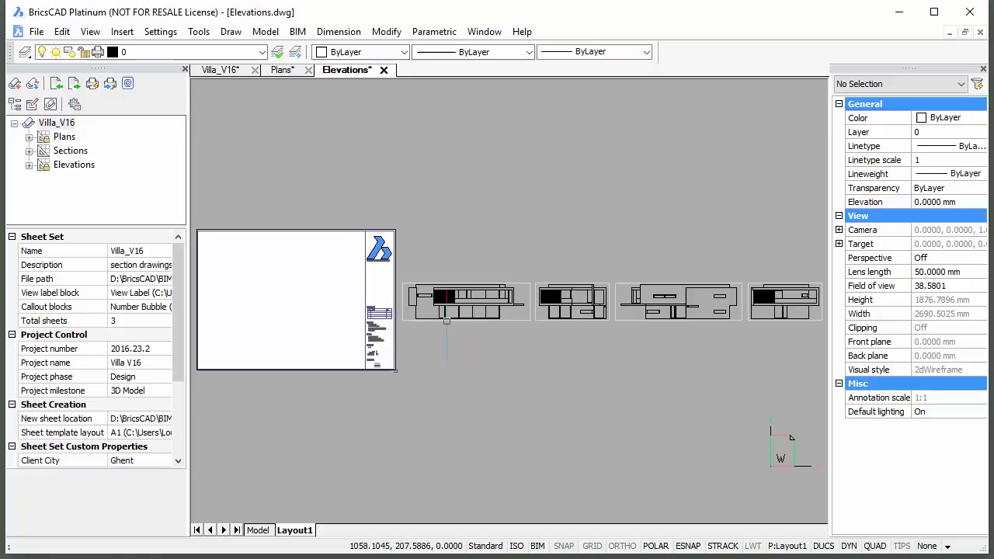
Move the first two elevation viewports to the sheet's top left, one below the other
left_click(557, 326)
left_click(402, 320)
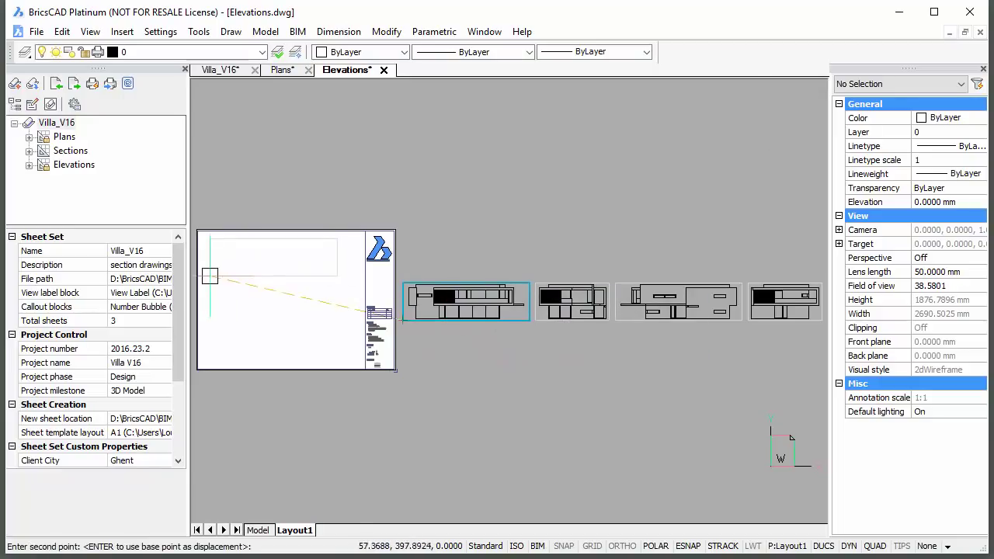
left_click(206, 272)
left_click(654, 326)
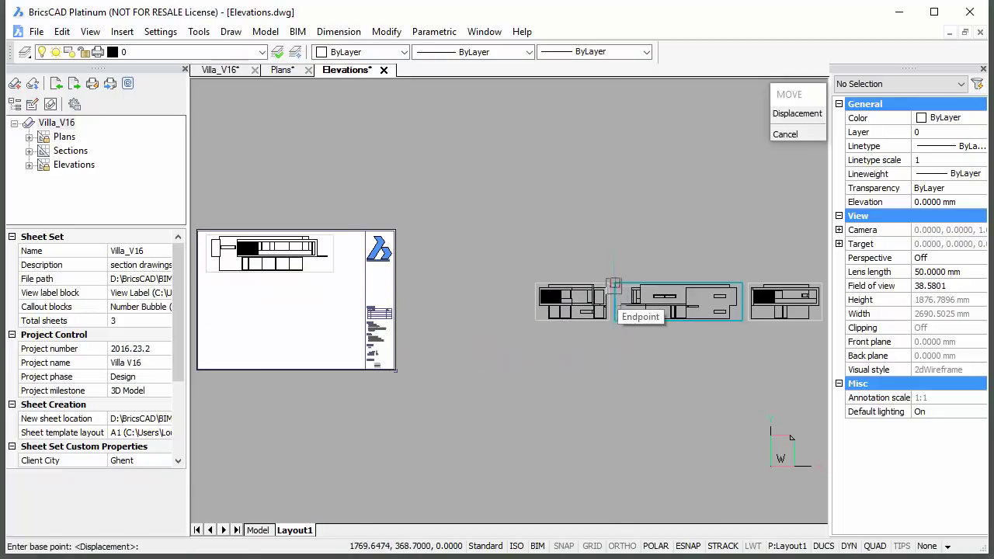
left_click(615, 282)
scroll(229, 303, "up", 4)
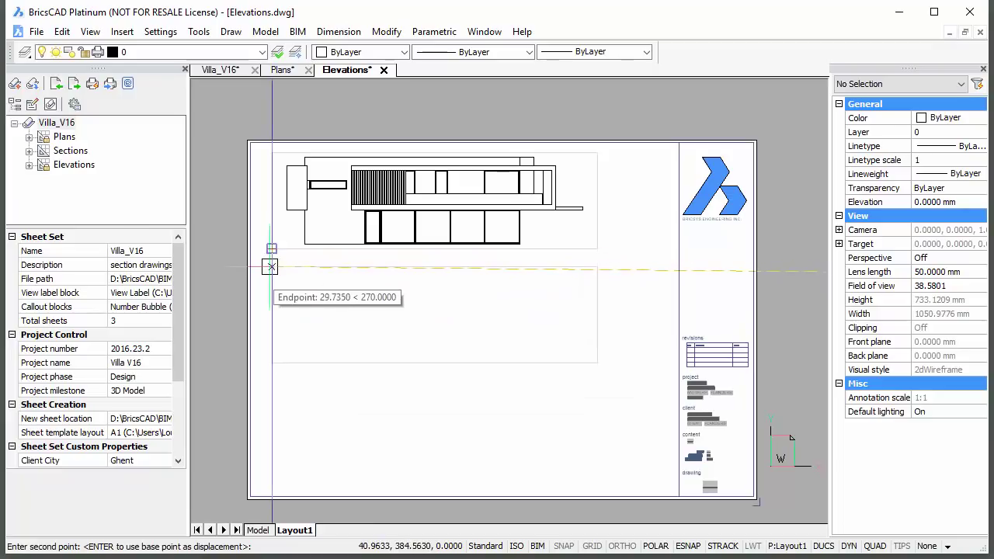
left_click(272, 265)
Move the remaining two elevations to the sheet's bottom left and bottom right
scroll(439, 413, "down", 5)
middle_click_drag(465, 350, 543, 342)
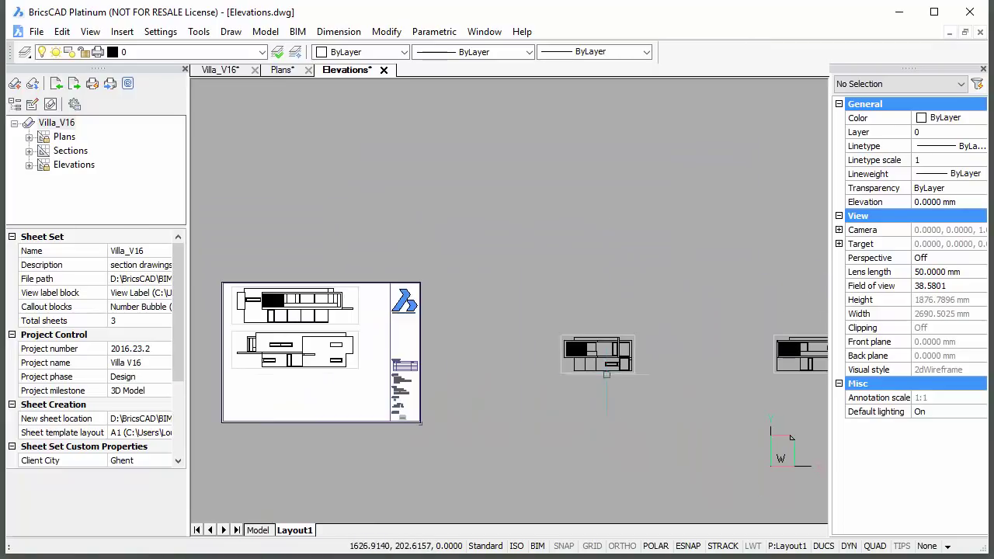
left_click(575, 330)
scroll(750, 357, "up", 4)
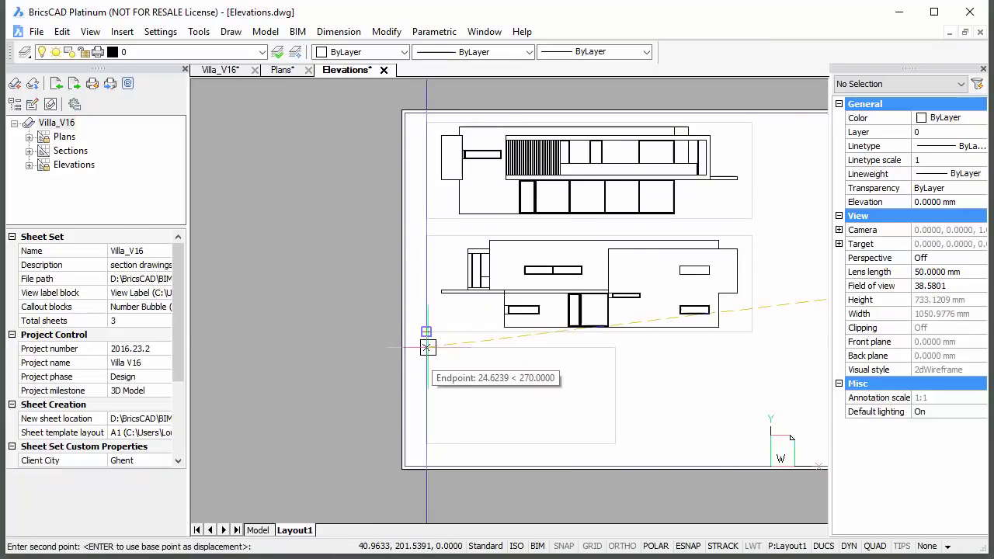
left_click(423, 343)
scroll(475, 376, "down", 5)
middle_click_drag(543, 349, 474, 349)
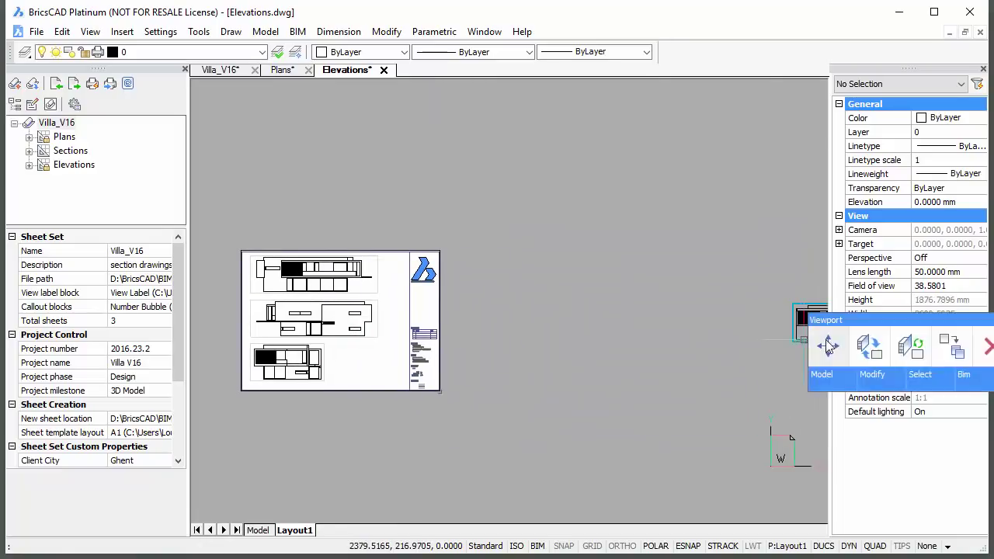
left_click(820, 344)
left_click(792, 307)
scroll(293, 373, "up", 5)
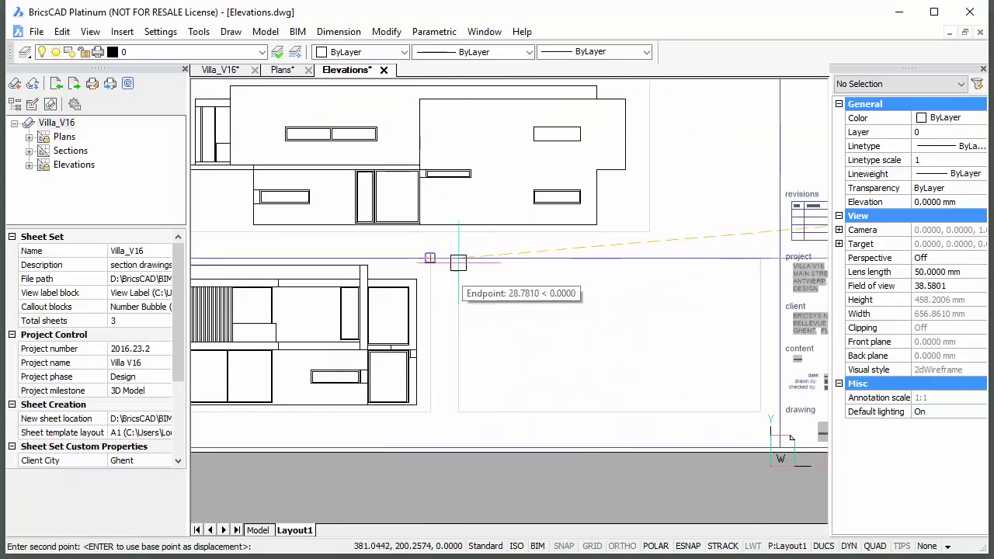
left_click(464, 262)
scroll(692, 207, "down", 2)
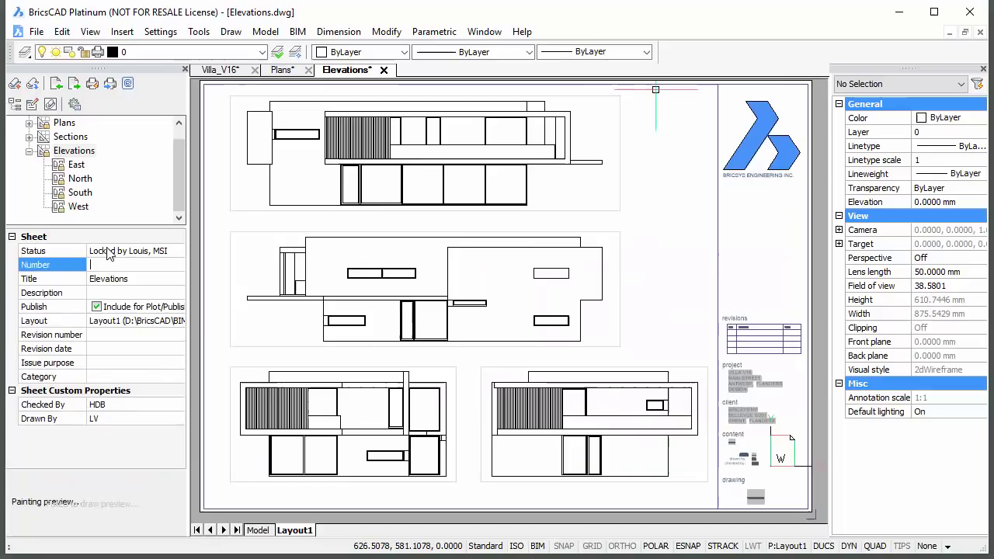
type("E")
Confirm sheet number E and number the East view 1 and North view 2
key("Return")
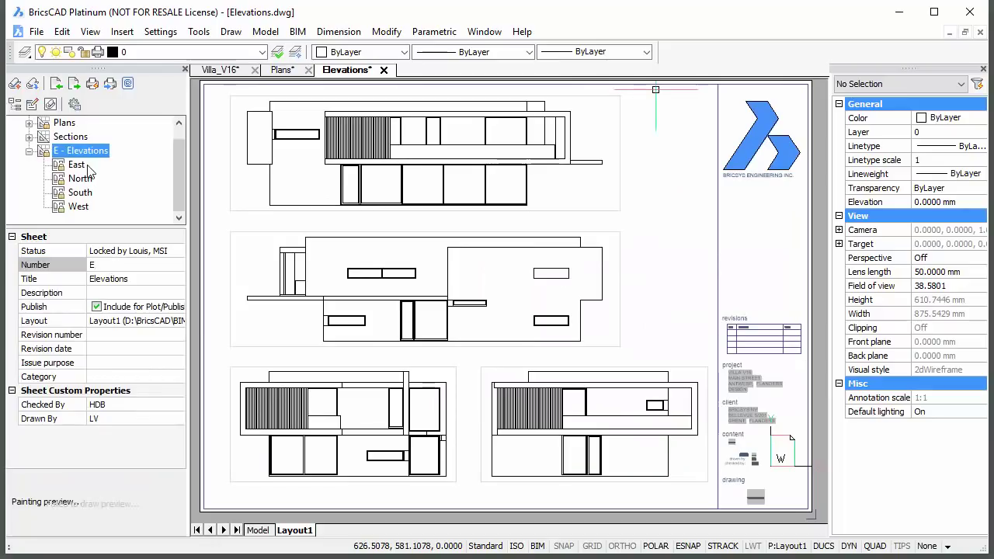
left_click(78, 164)
left_click(83, 265)
type("1")
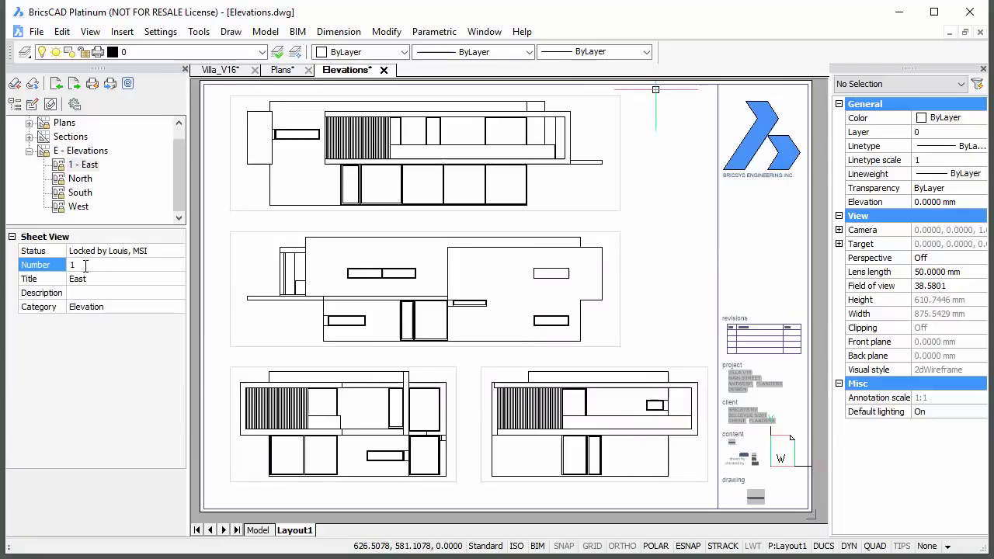
left_click(80, 180)
left_click(96, 266)
type("2")
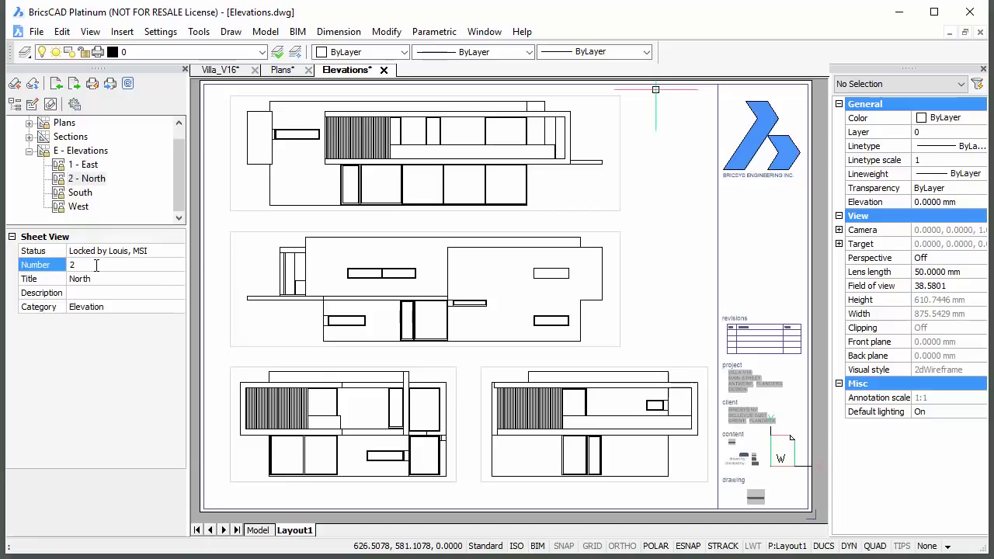
Number the South view 3 and the West view 4
left_click(80, 193)
left_click(97, 265)
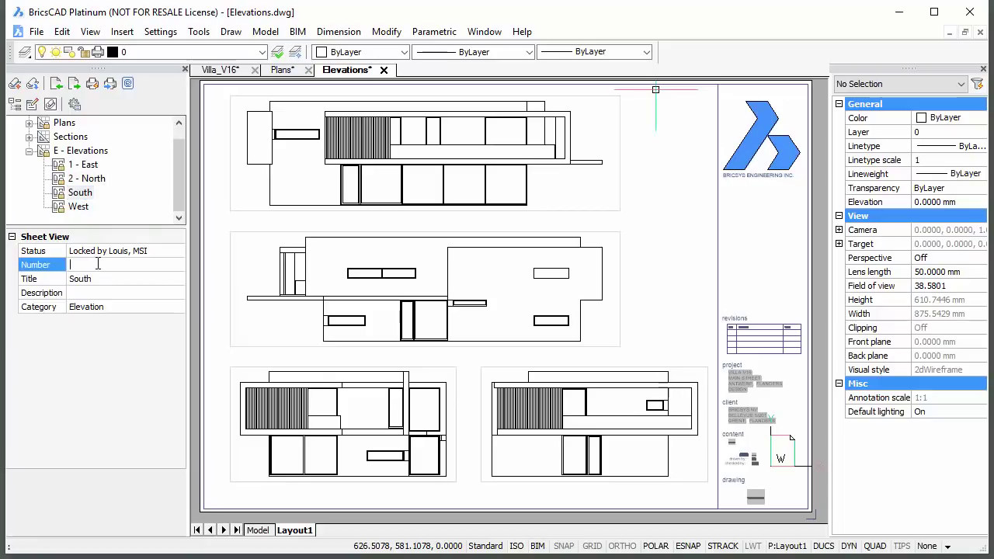
type("3")
left_click(85, 208)
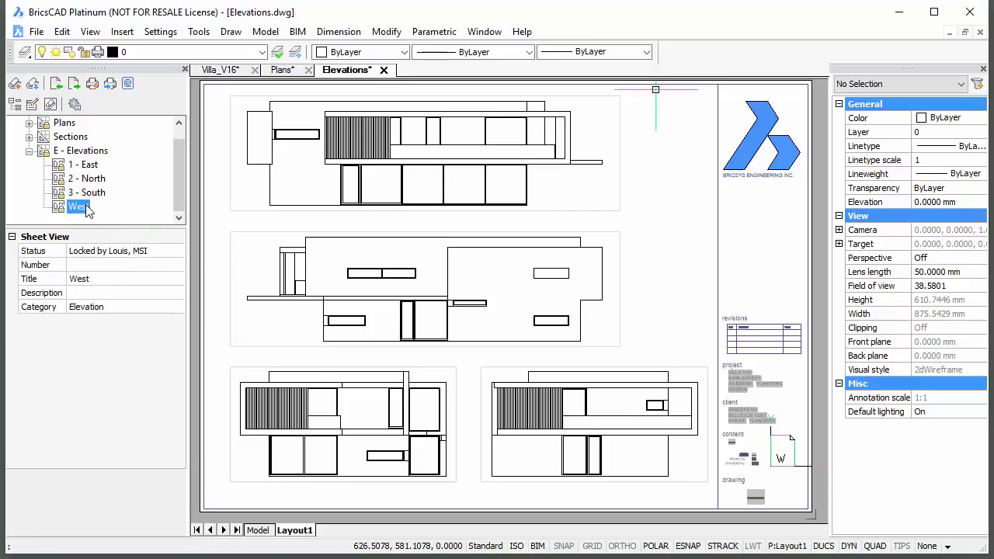
left_click(99, 265)
type("4")
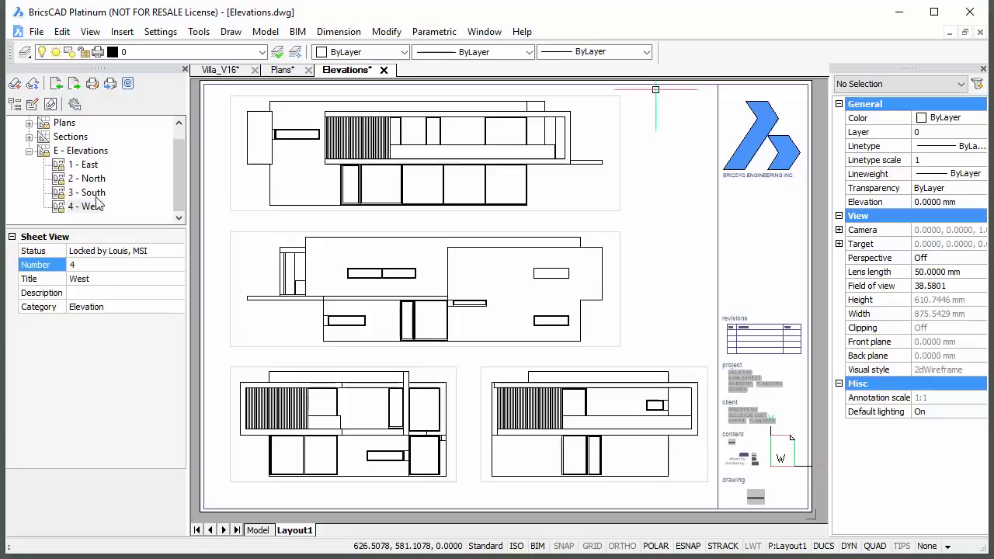
left_click(86, 166)
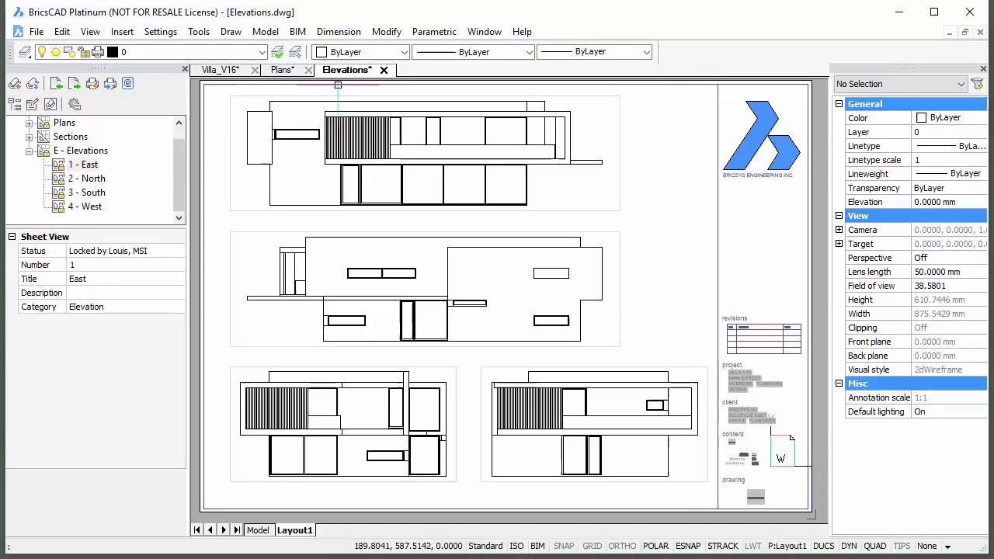
Zoom the sheet to the 1 - East elevation view and pan it into position
right_click(92, 169)
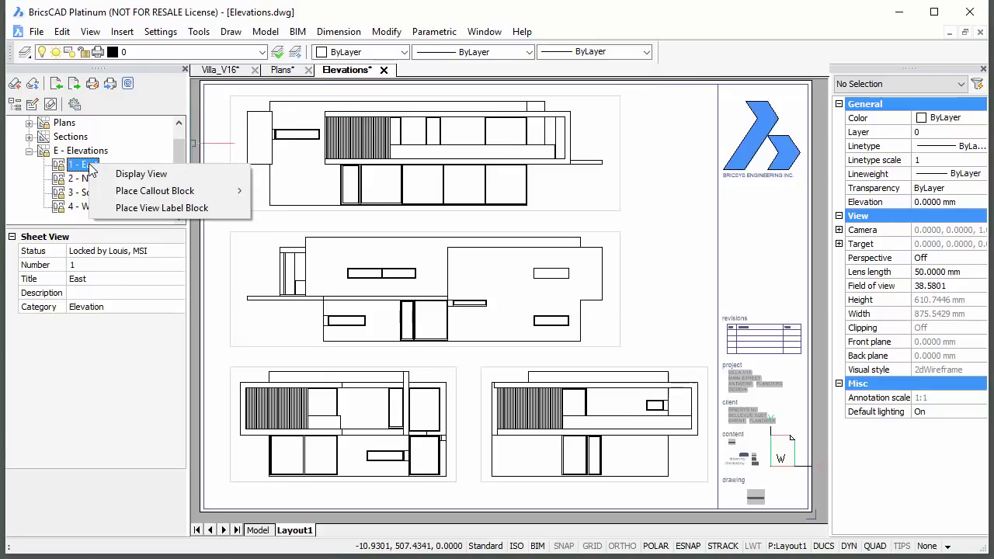
left_click(138, 173)
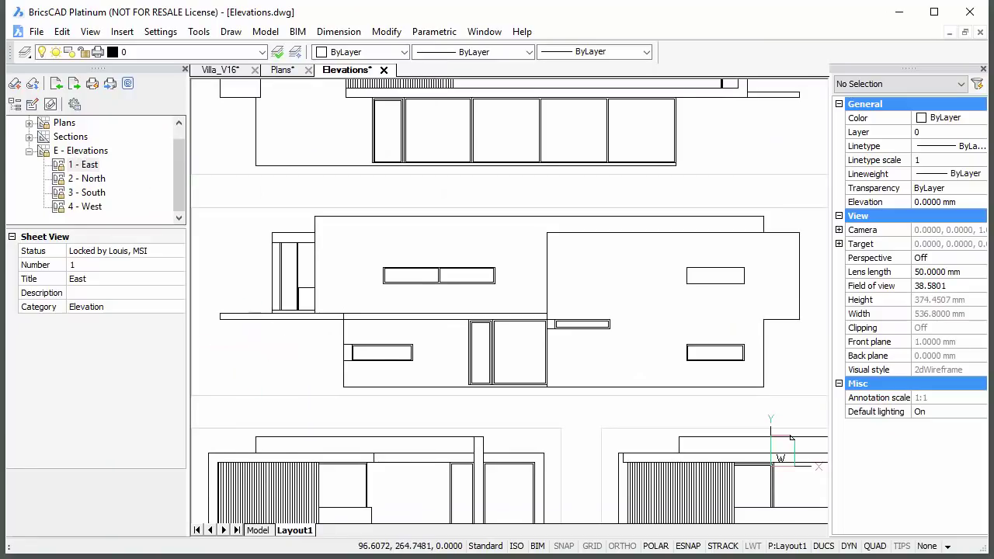
middle_click_drag(262, 356, 363, 310)
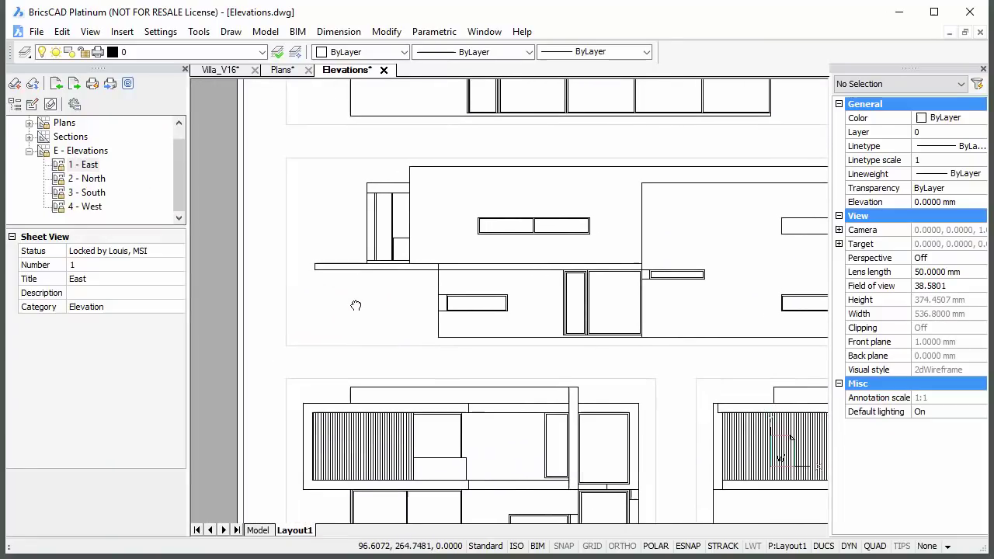
middle_click_drag(355, 305, 352, 296)
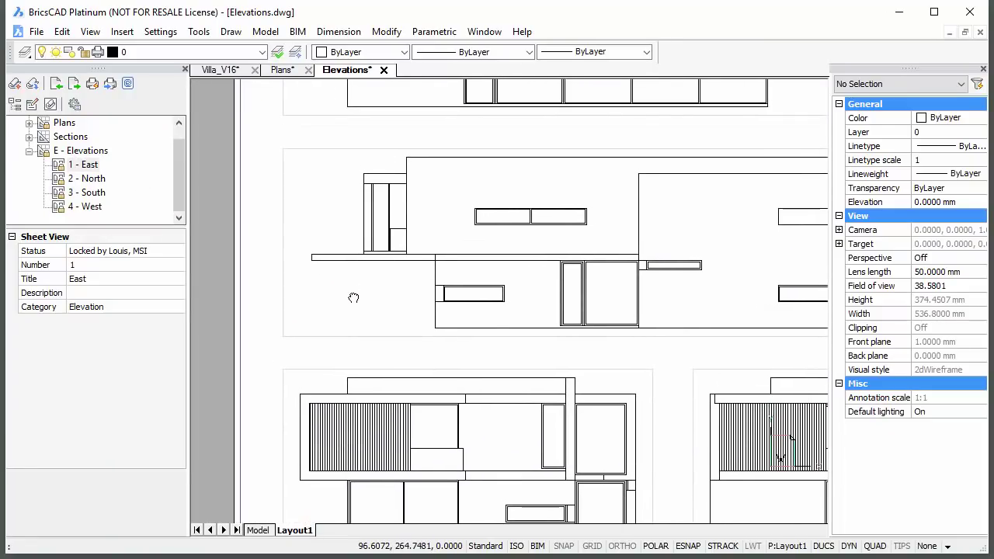
Place the EAST view label block beneath the East elevation, accepting default scale
right_click(91, 170)
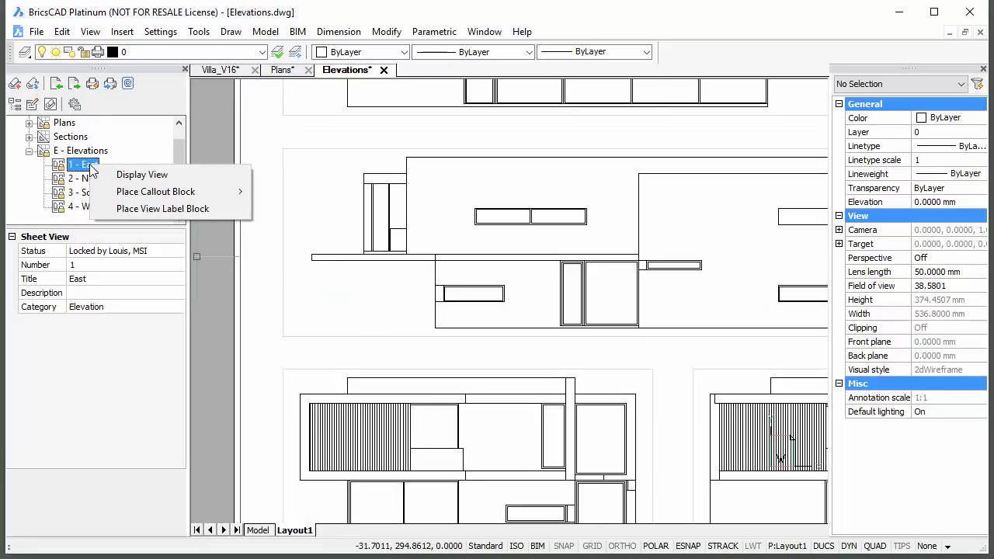
left_click(132, 210)
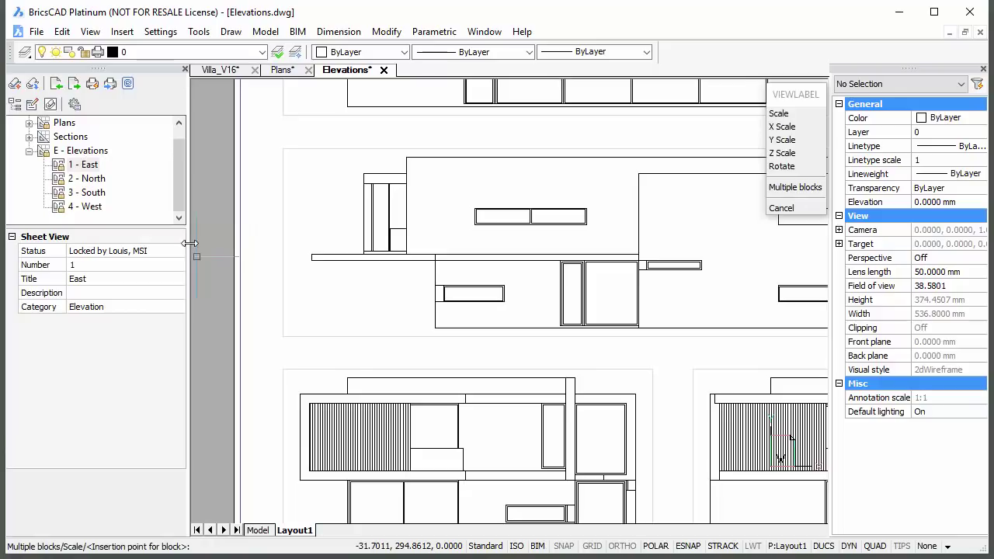
left_click(283, 336)
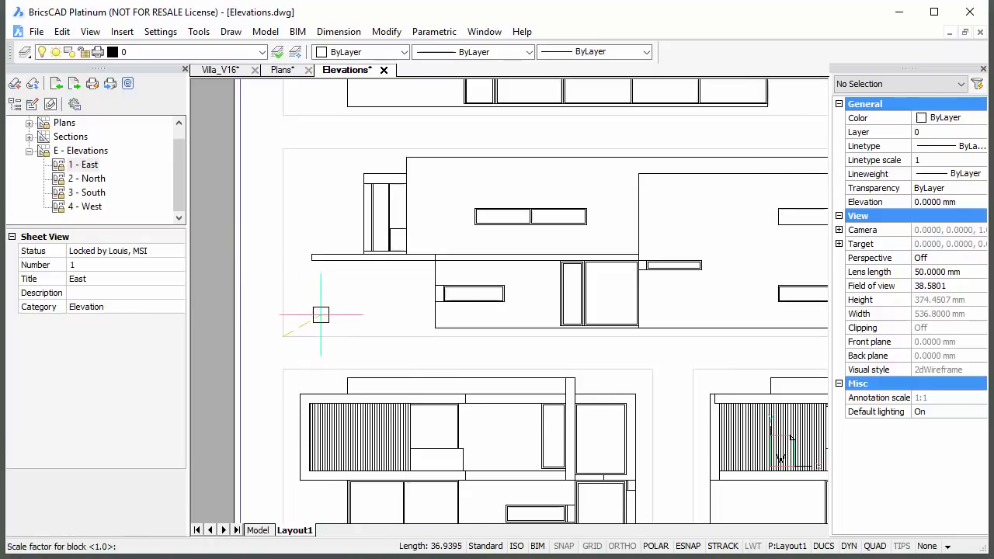
key("Return")
key("Return")
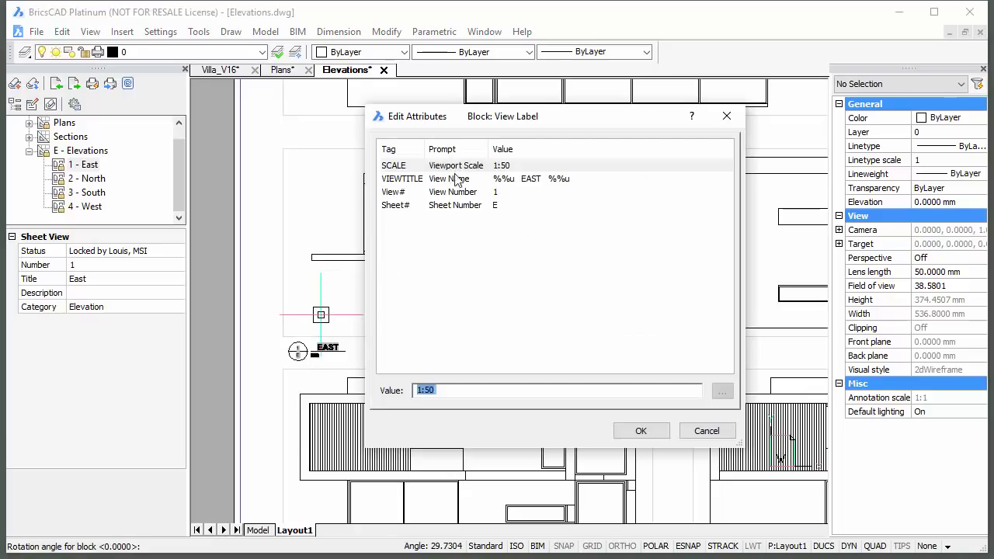
left_click(639, 430)
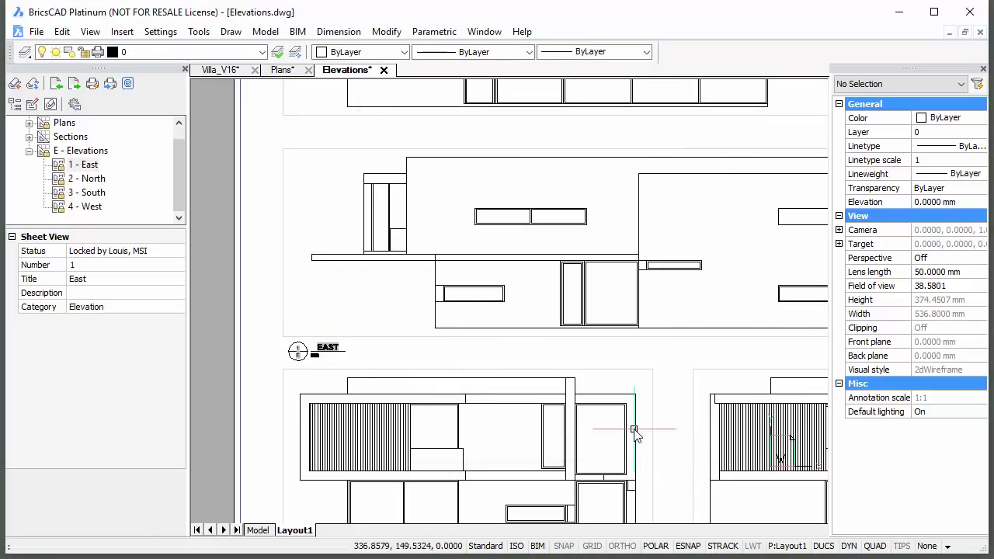
scroll(339, 388, "up", 3)
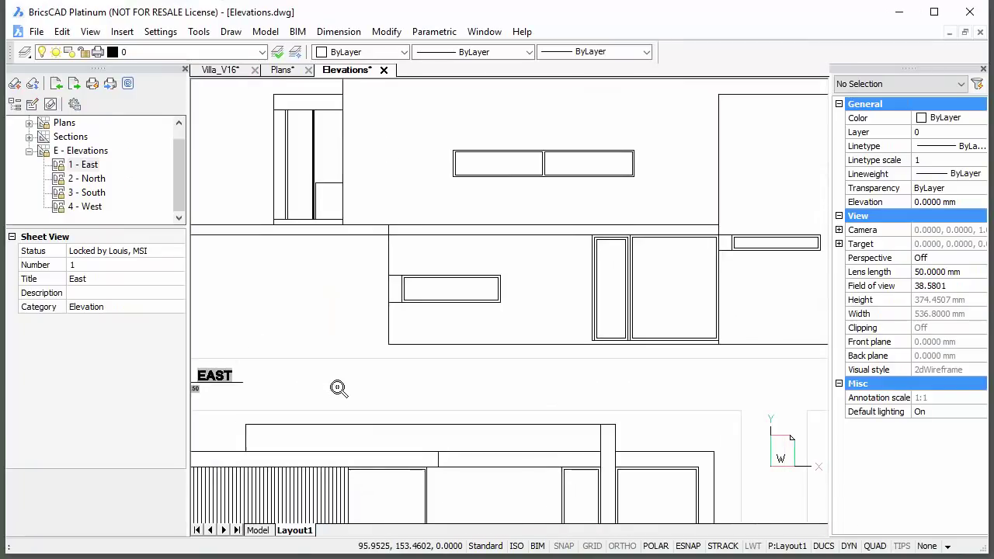
middle_click_drag(435, 371, 660, 316)
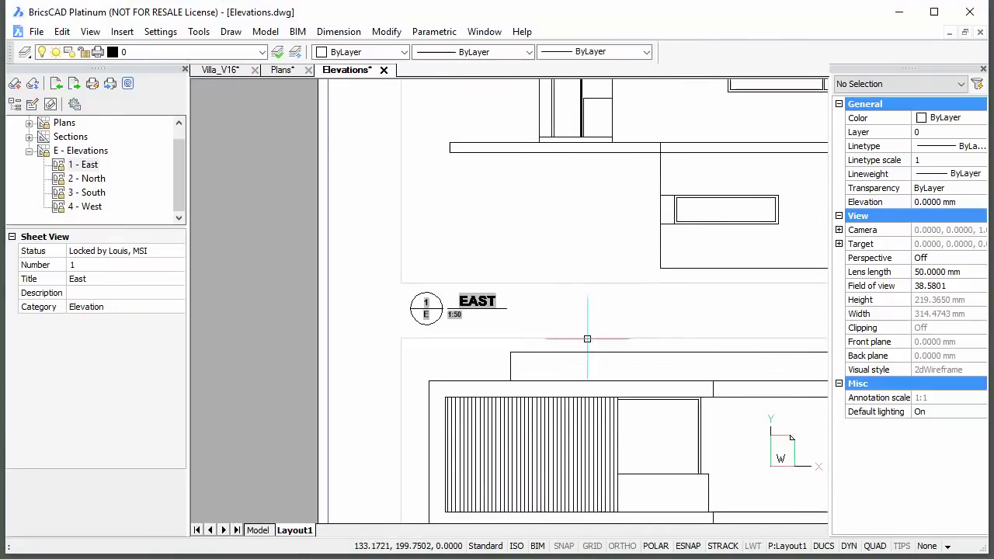
middle_click(557, 311)
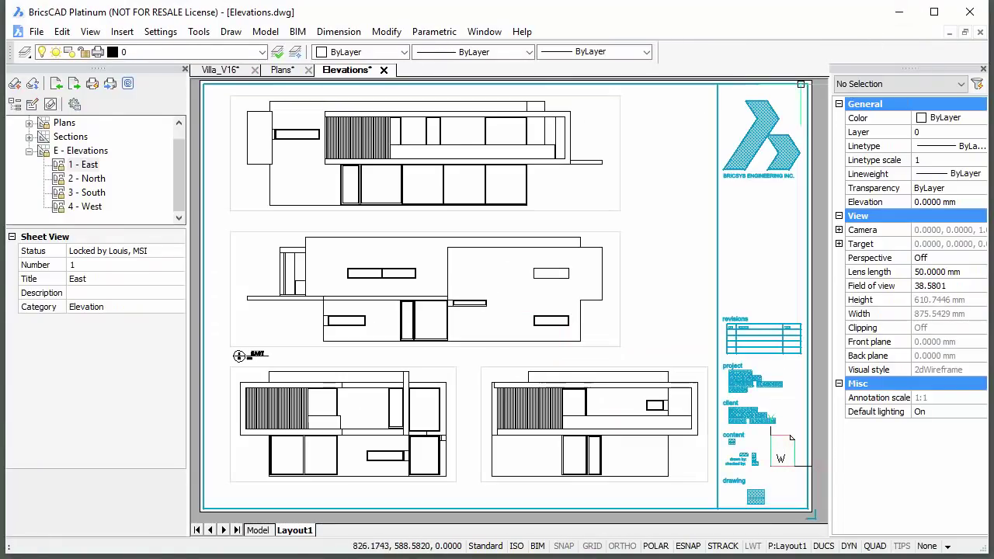
Place the NORTH view label beneath the 2 - North elevation
left_click(86, 206)
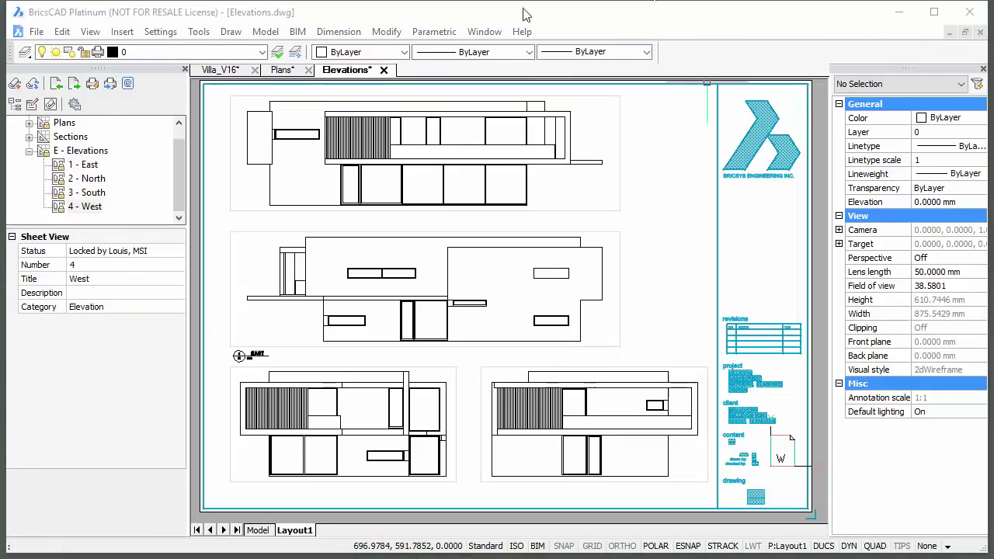
left_click(87, 179)
right_click(95, 180)
left_click(136, 188)
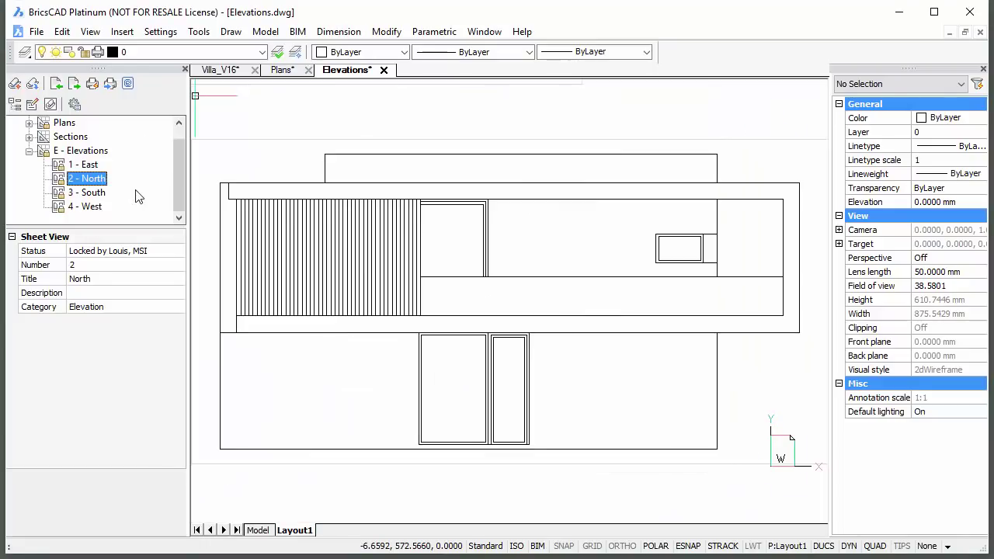
right_click(103, 182)
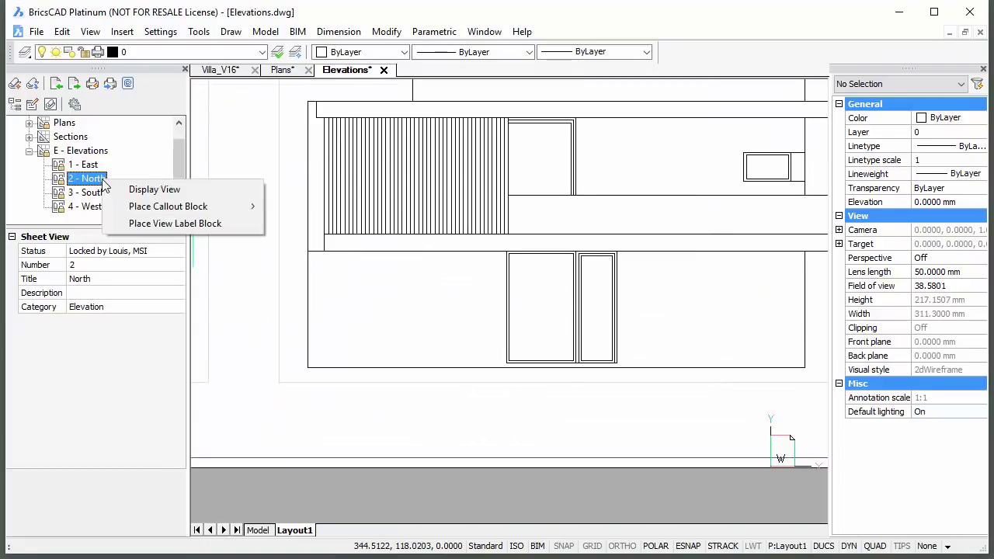
left_click(145, 223)
left_click(311, 403)
key("Return")
key("Return")
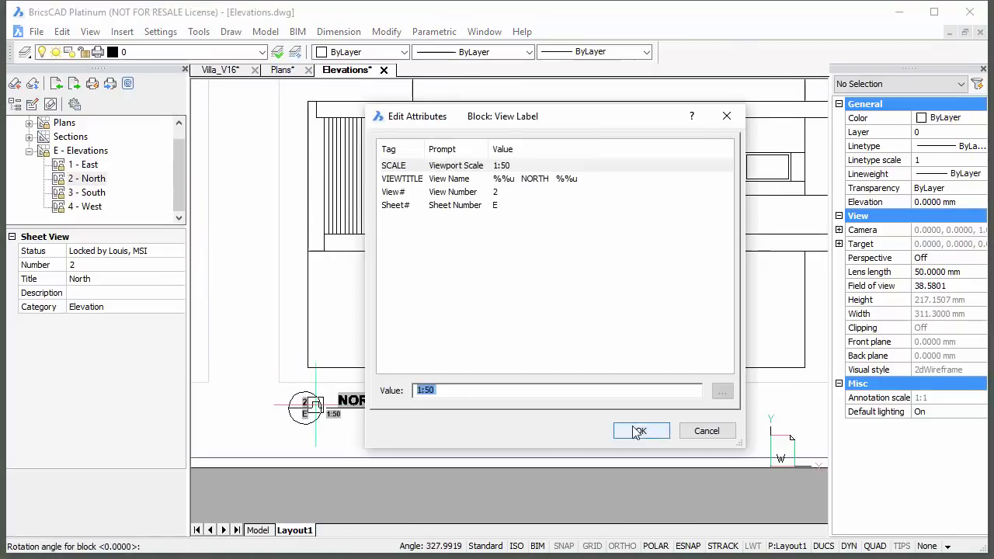
left_click(635, 432)
Place the SOUTH view label beneath the 3 - South elevation
left_click(87, 191)
right_click(87, 192)
left_click(128, 200)
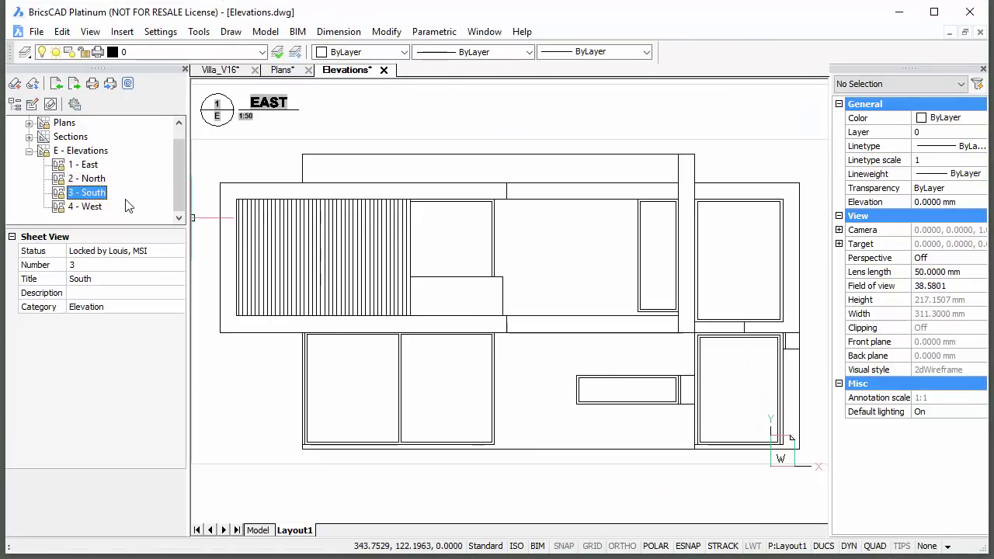
right_click(106, 199)
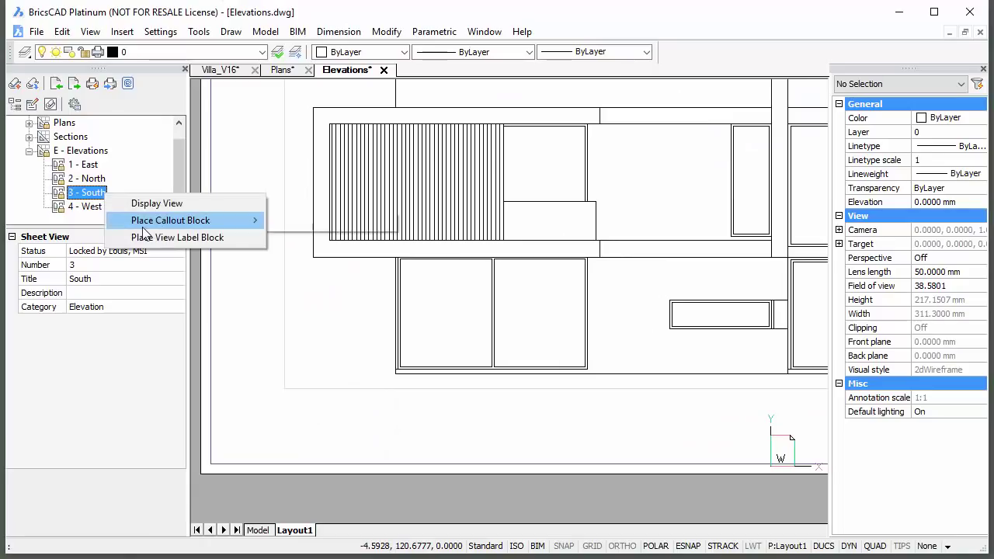
left_click(155, 238)
left_click(281, 390)
key("Return")
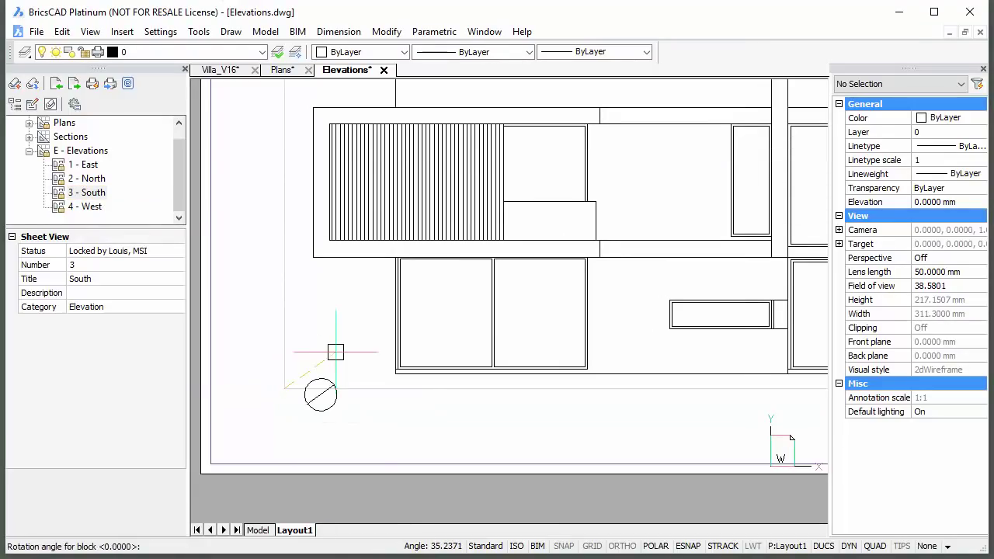
key("Return")
left_click(637, 430)
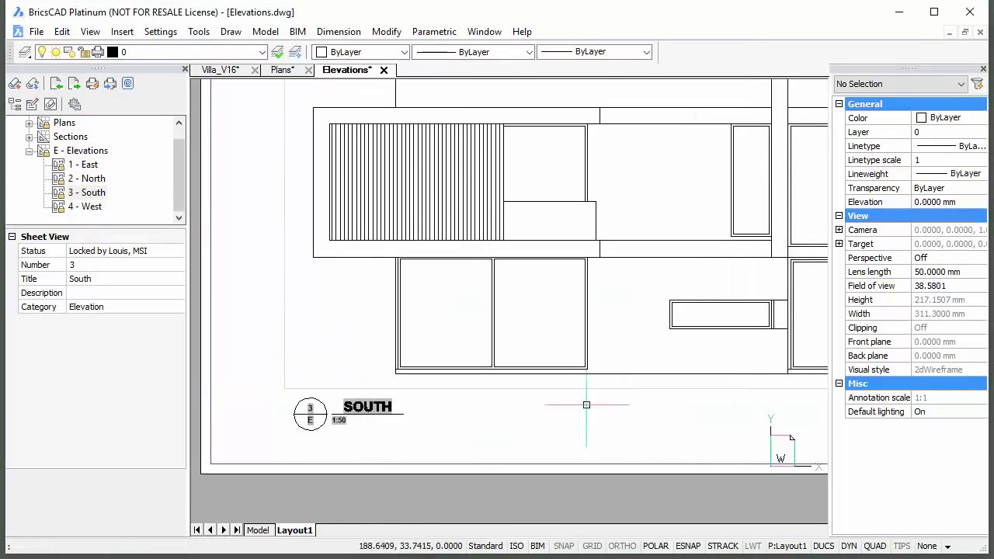
Place the WEST view label beneath the 4 - West elevation, then view the whole sheet
right_click(81, 213)
left_click(151, 215)
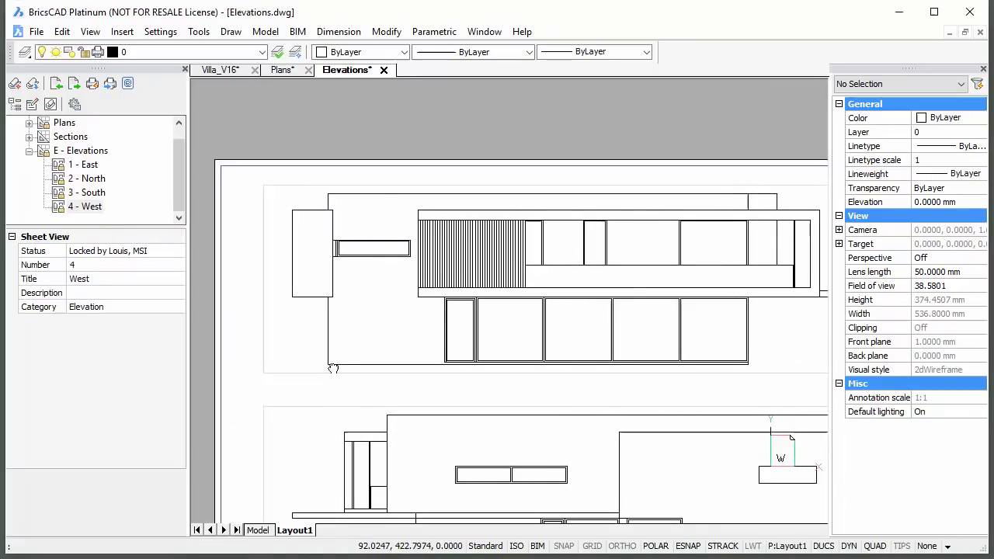
right_click(93, 206)
left_click(124, 253)
left_click(268, 371)
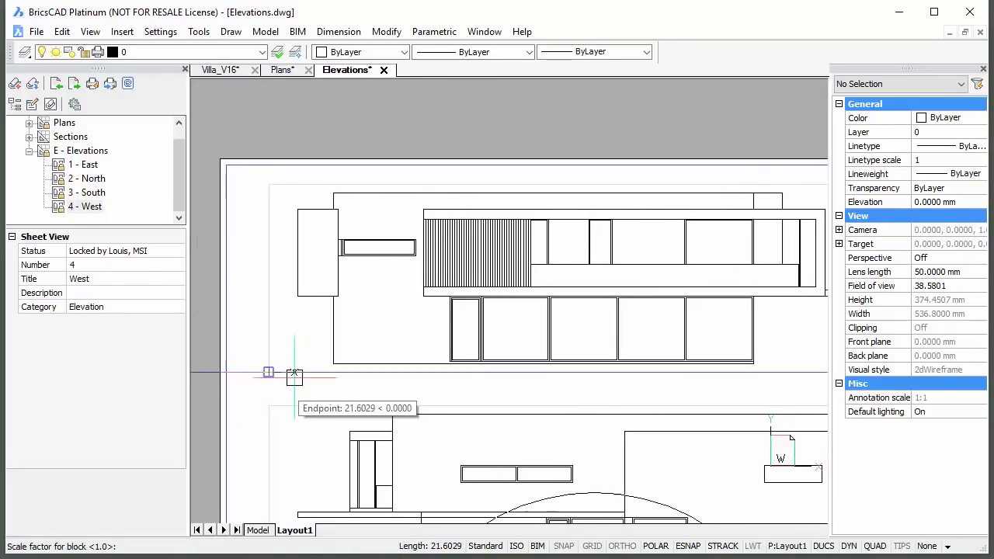
key("Return")
key("Return")
left_click(637, 430)
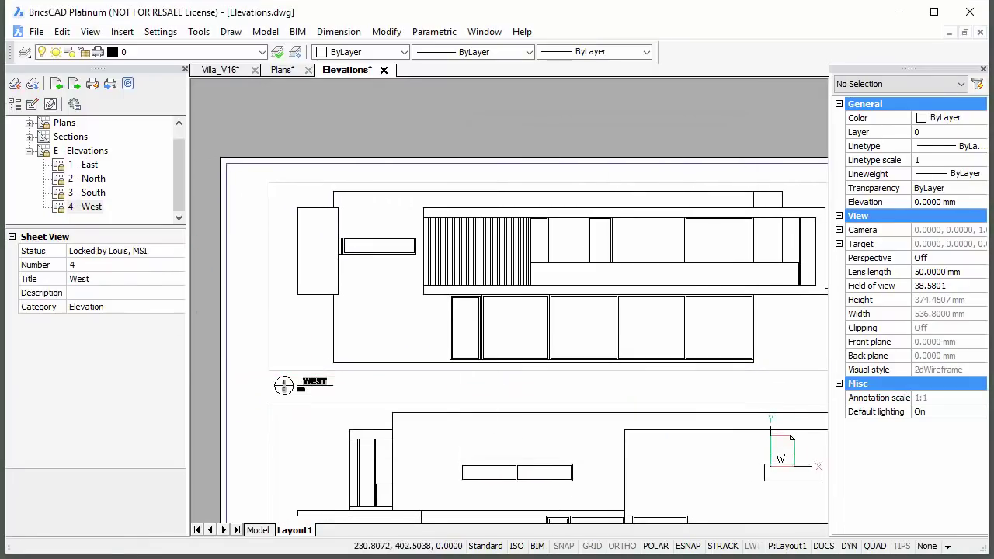
middle_click(644, 284)
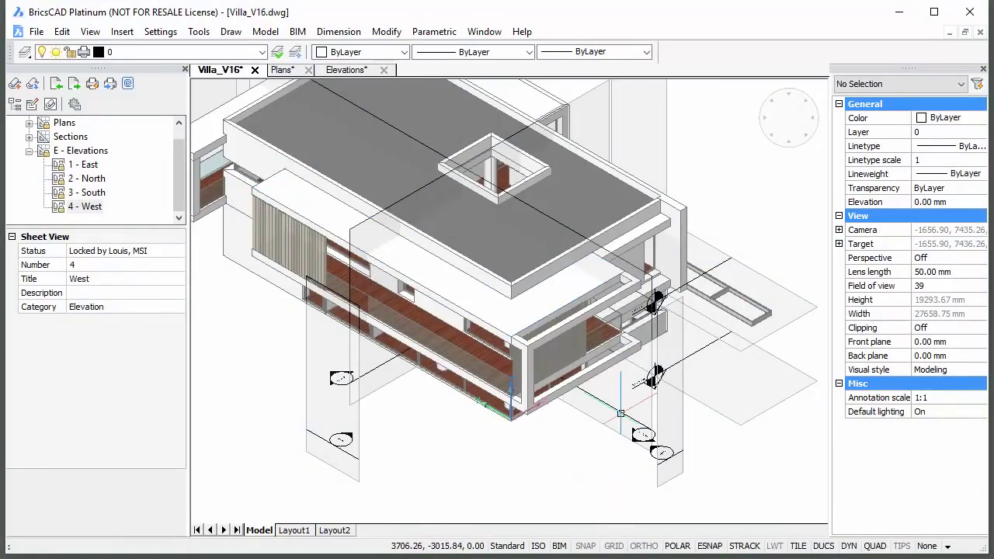
Select the Section 1 plane, orbit to see the clipped floors, and begin moving it
left_click(619, 411)
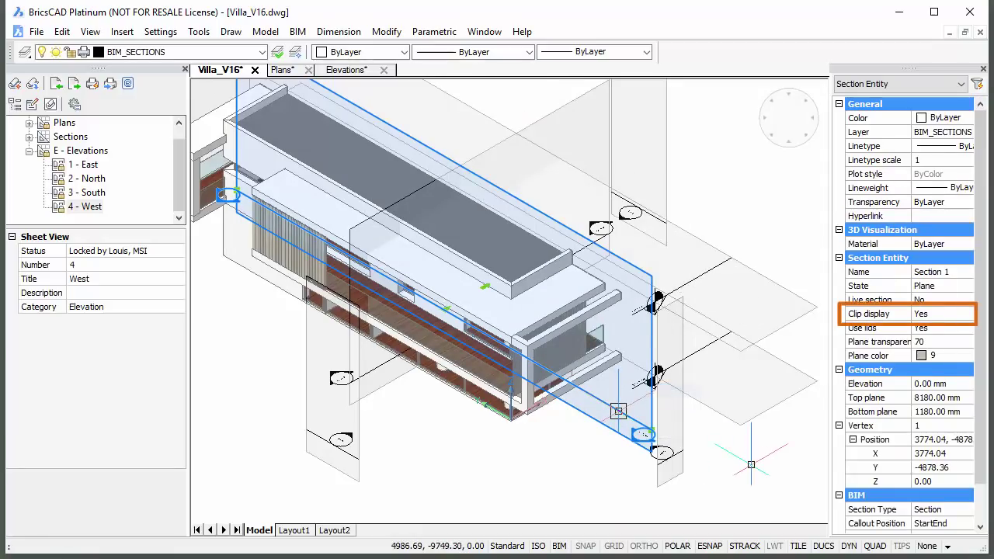
middle_click_drag(751, 465, 585, 465, "shift")
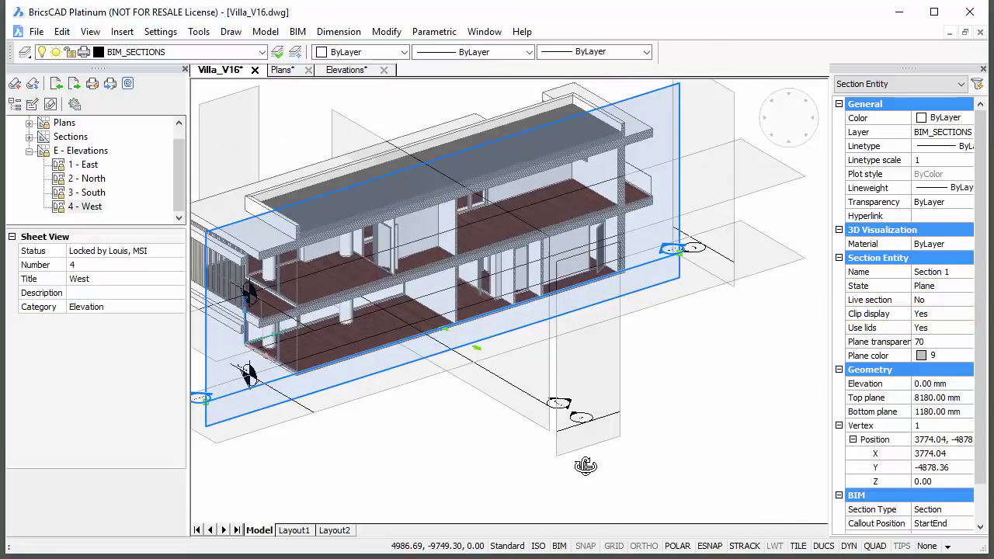
middle_click_drag(460, 455, 554, 442, "shift")
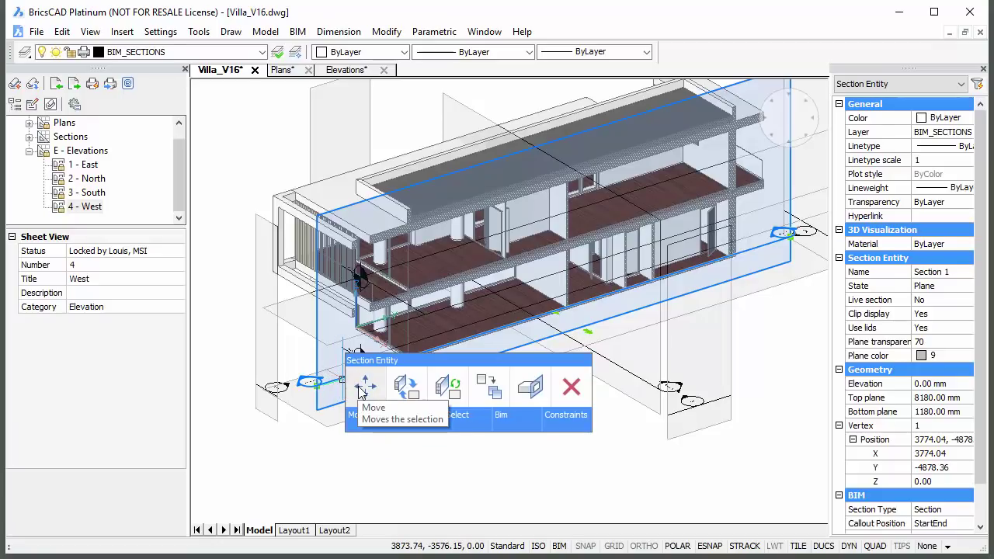
left_click(363, 386)
left_click(265, 456)
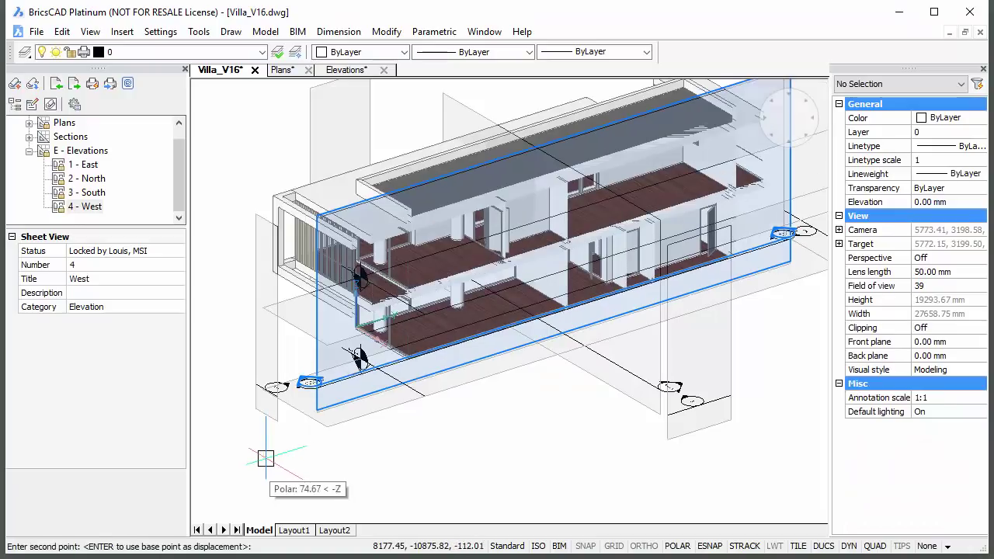